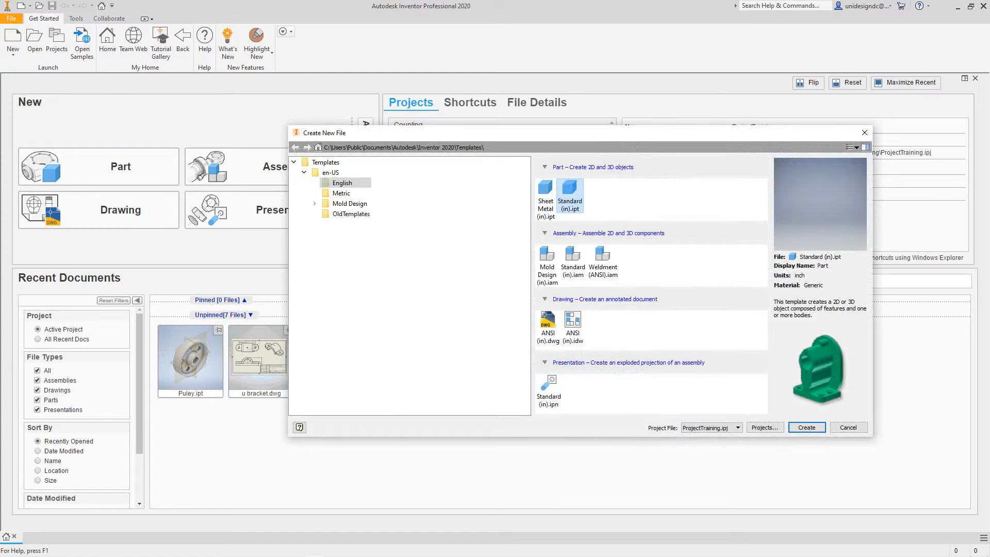
# Create a part from the Standard (in).ipt template and make the YZ, XZ and XY origin planes visible.
pyautogui.click(807, 428)
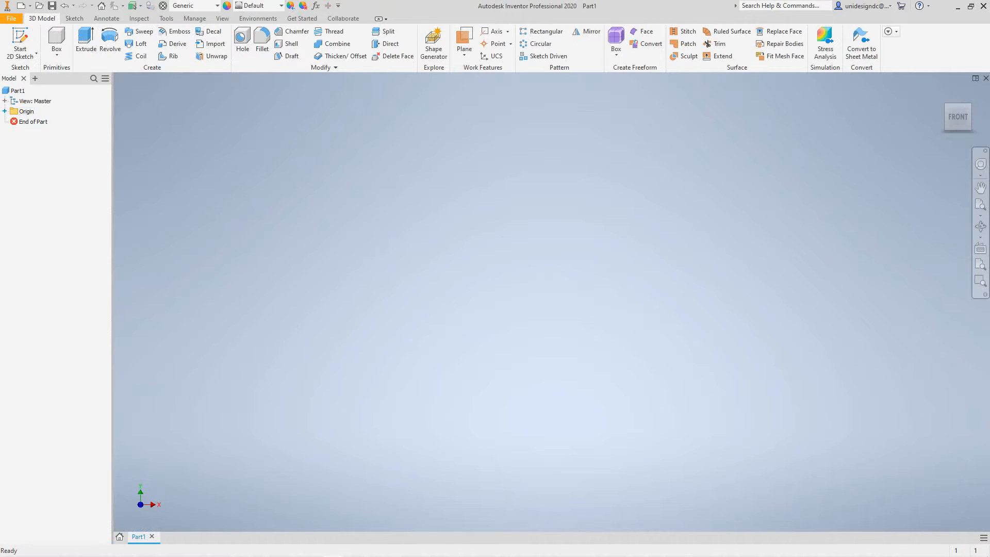
pyautogui.click(5, 111)
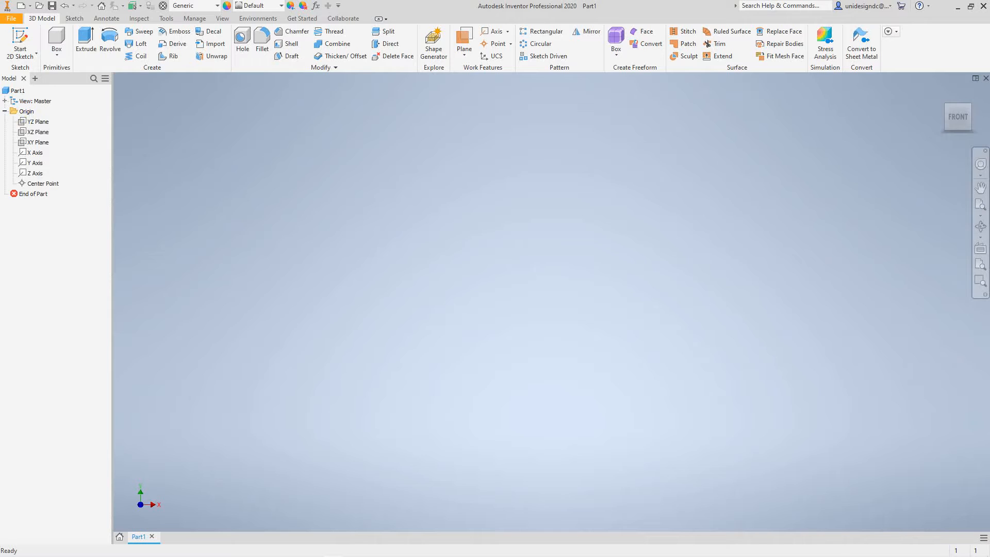
pyautogui.click(38, 121)
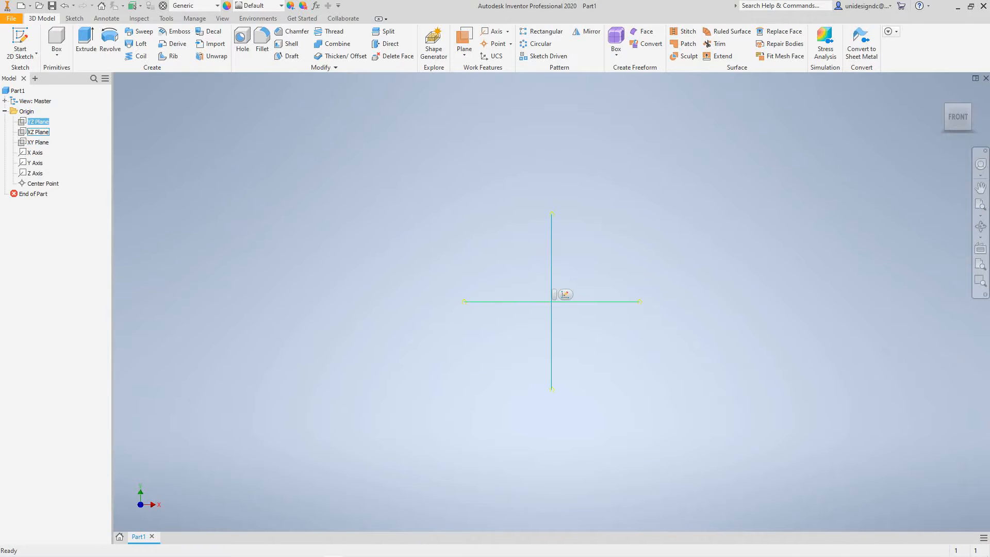
pyautogui.keyDown('ctrl'); pyautogui.click(39, 132); pyautogui.keyUp('ctrl')
pyautogui.keyDown('ctrl'); pyautogui.click(38, 142); pyautogui.keyUp('ctrl')
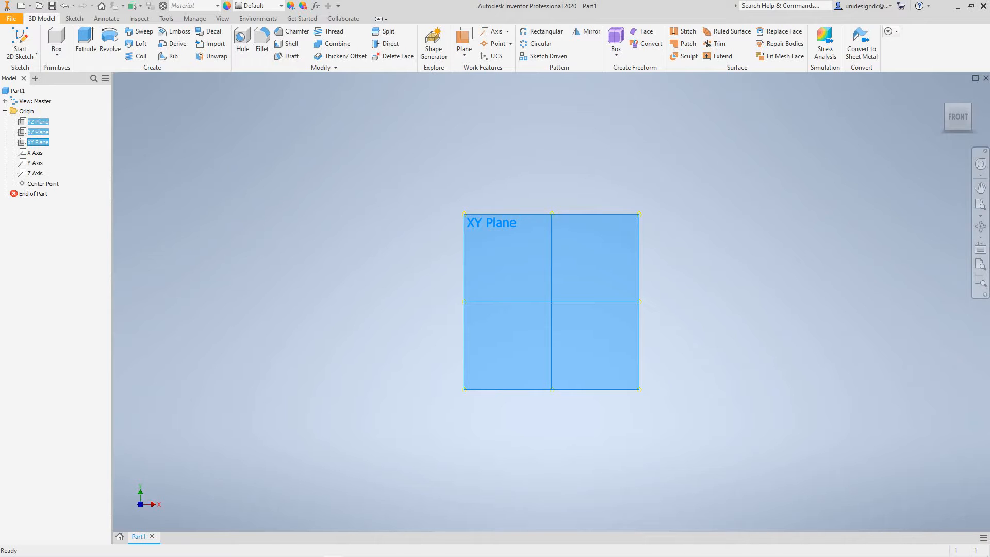
pyautogui.rightClick(42, 141)
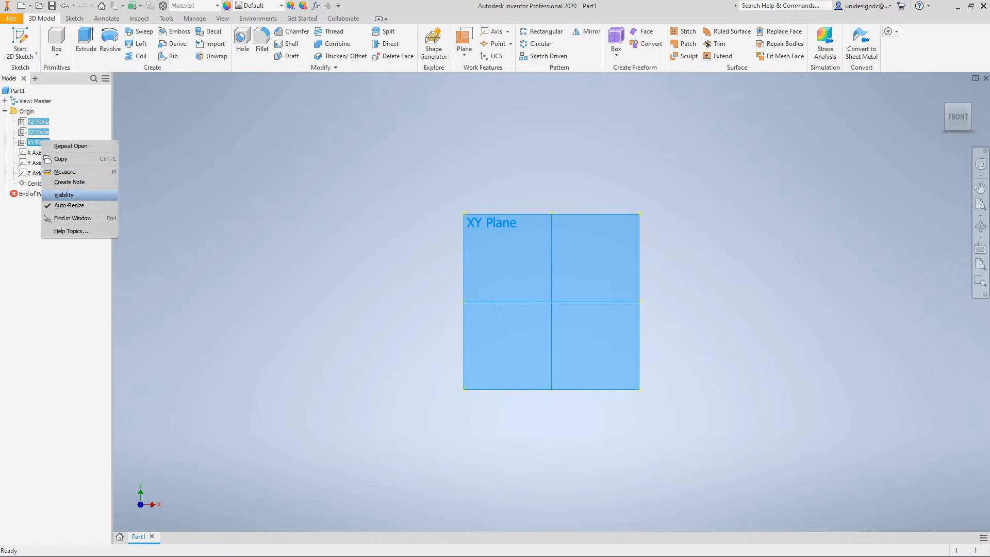
pyautogui.click(64, 195)
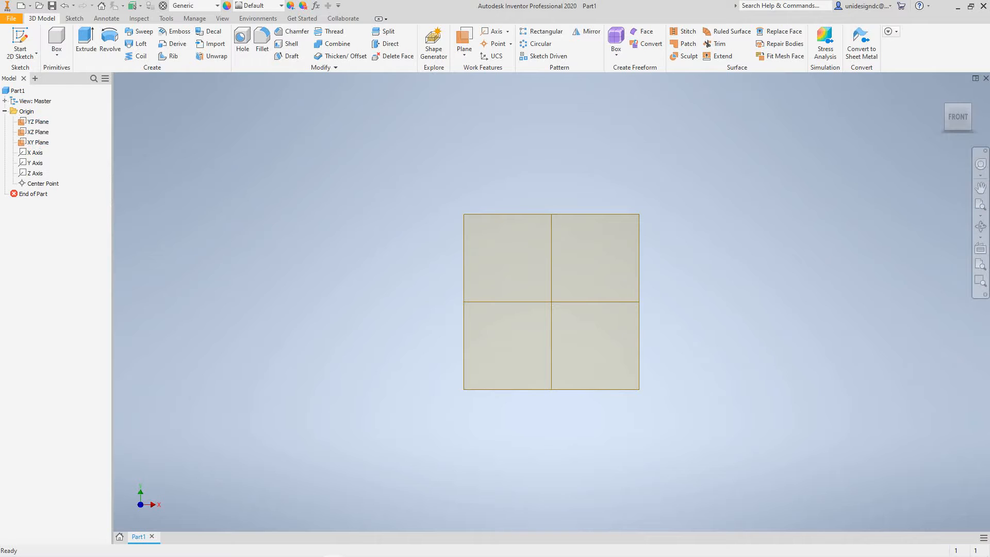
# Start a 2D sketch on the XY plane.
pyautogui.click(36, 54)
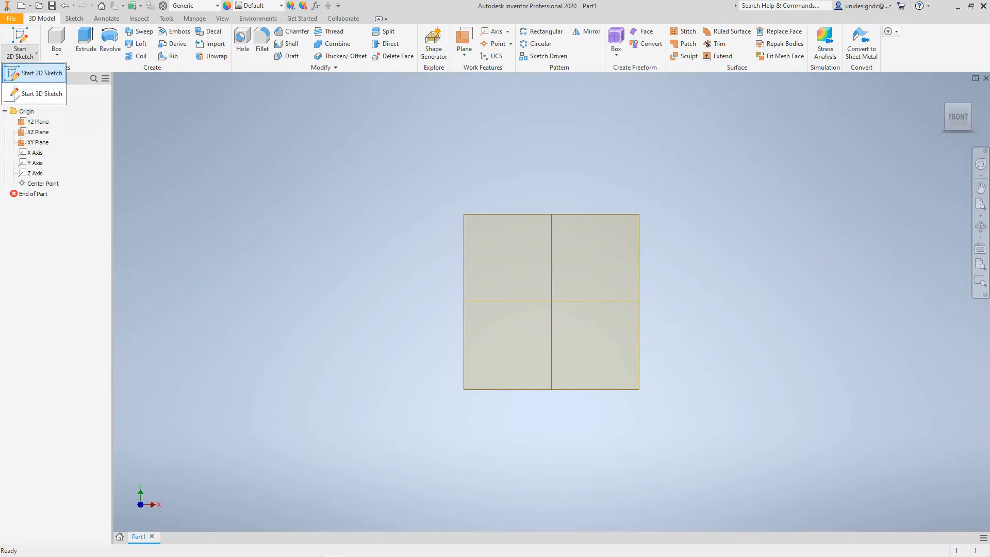
pyautogui.click(21, 54)
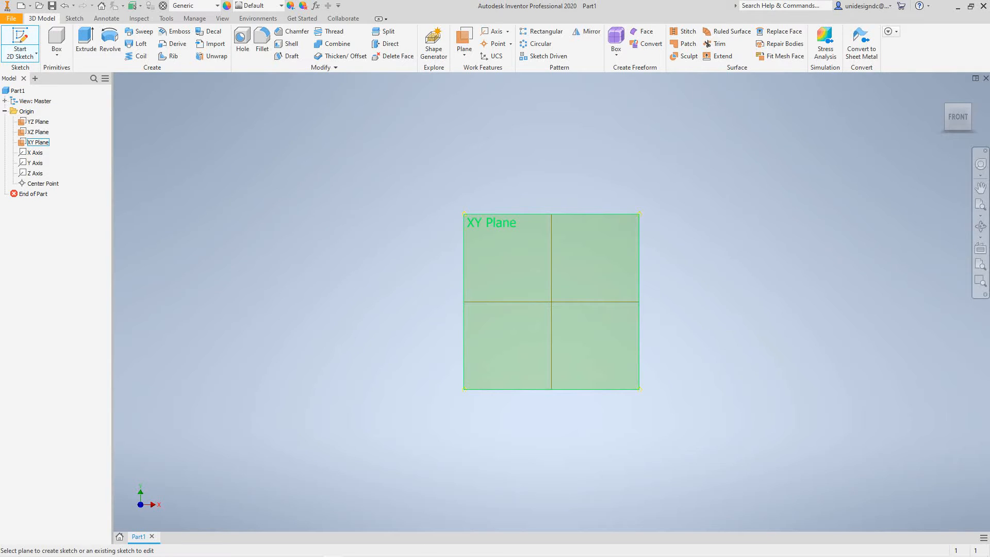
pyautogui.click(38, 142)
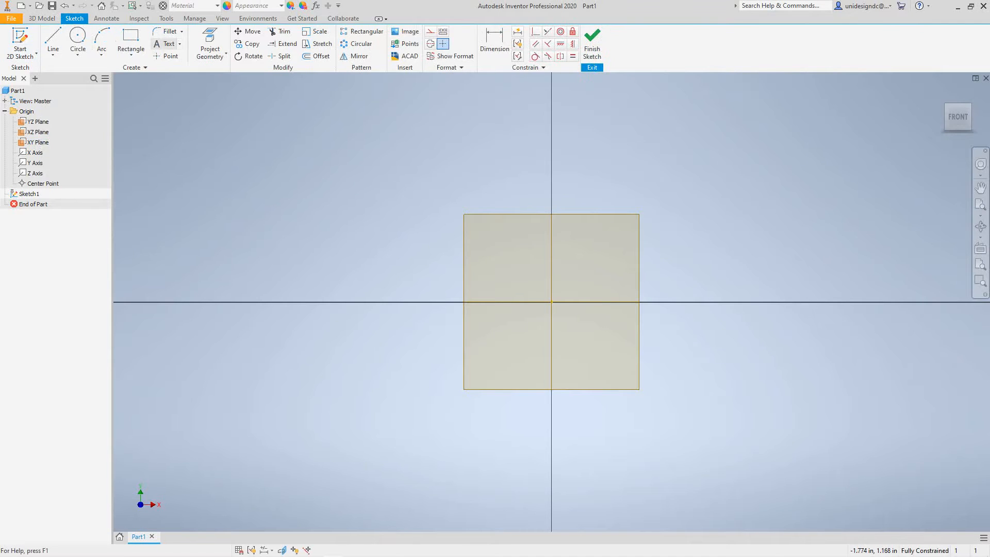
# Project the X and Y origin axes into the sketch.
pyautogui.click(216, 50)
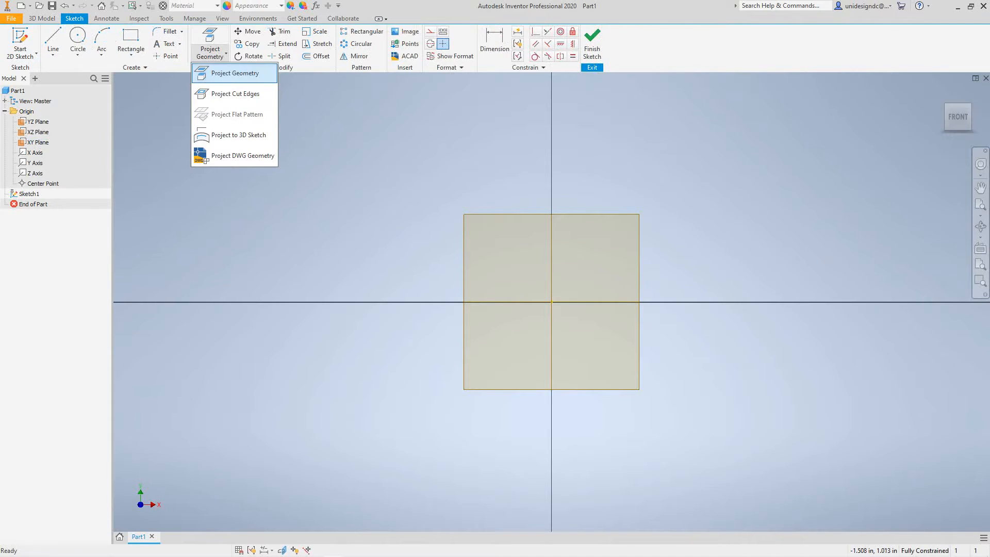
pyautogui.click(219, 75)
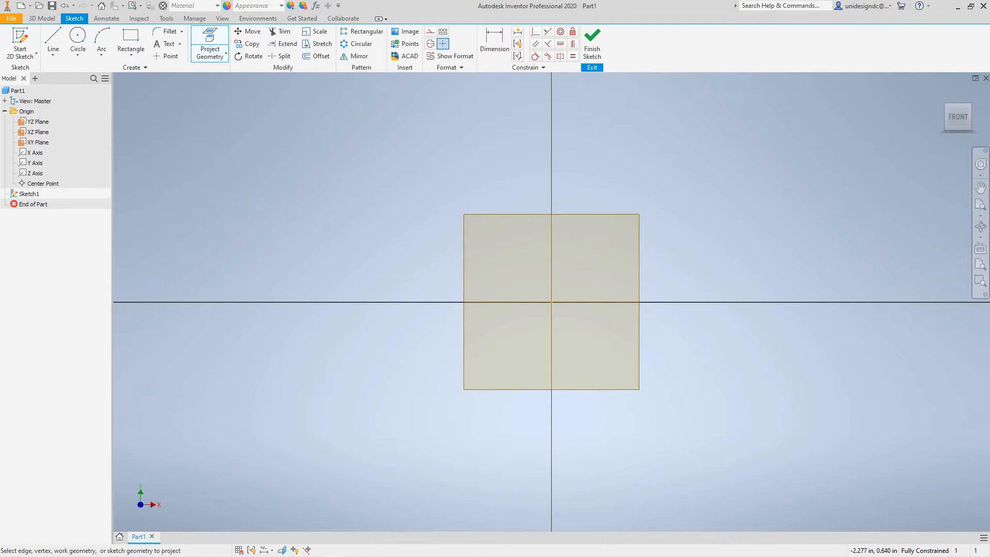
pyautogui.click(35, 152)
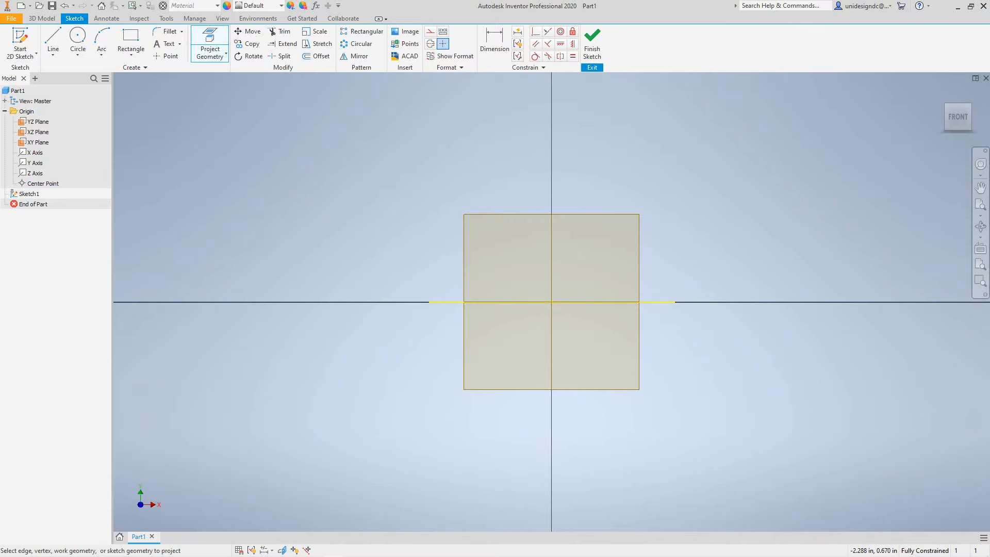
pyautogui.click(35, 163)
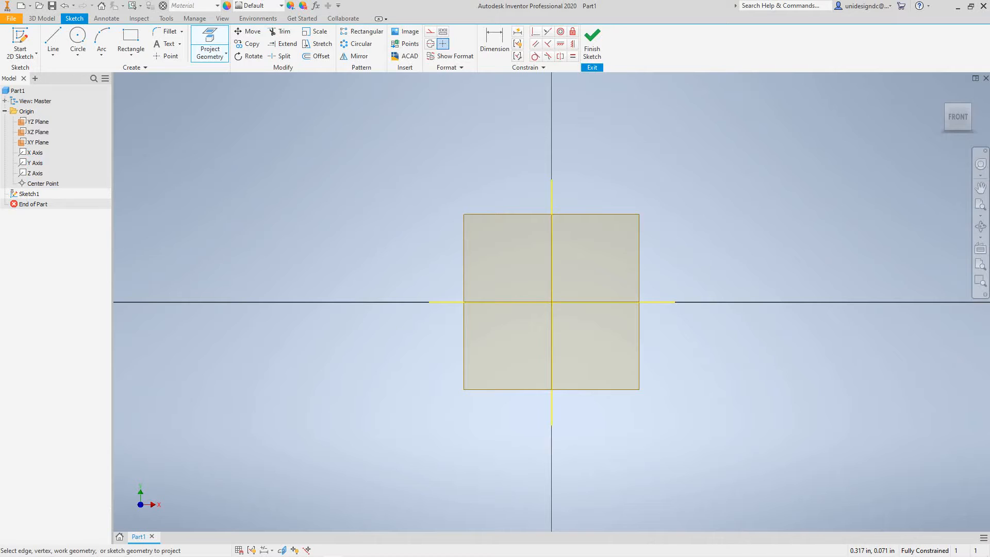
# Sketch a vertical line about 0.274 in long on the projected Y axis, starting about 0.088 in above the origin.
pyautogui.click(53, 55)
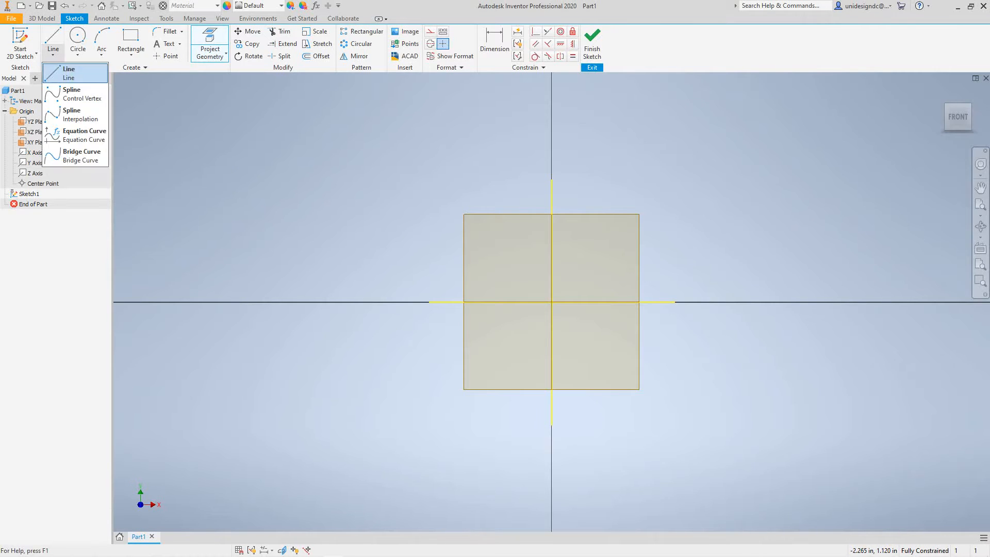
pyautogui.click(75, 73)
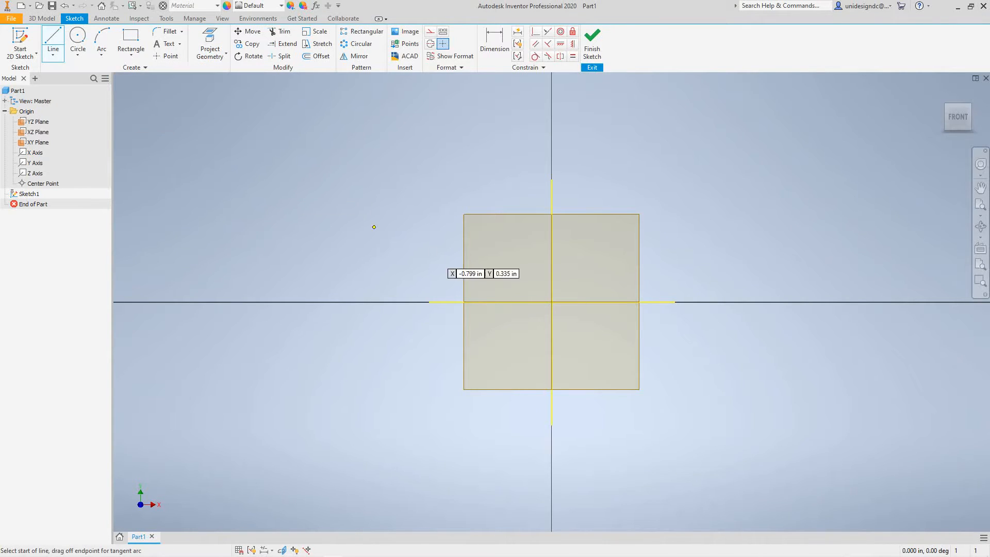
pyautogui.scroll(-5, 539, 281)
pyautogui.scroll(9, 541, 287)
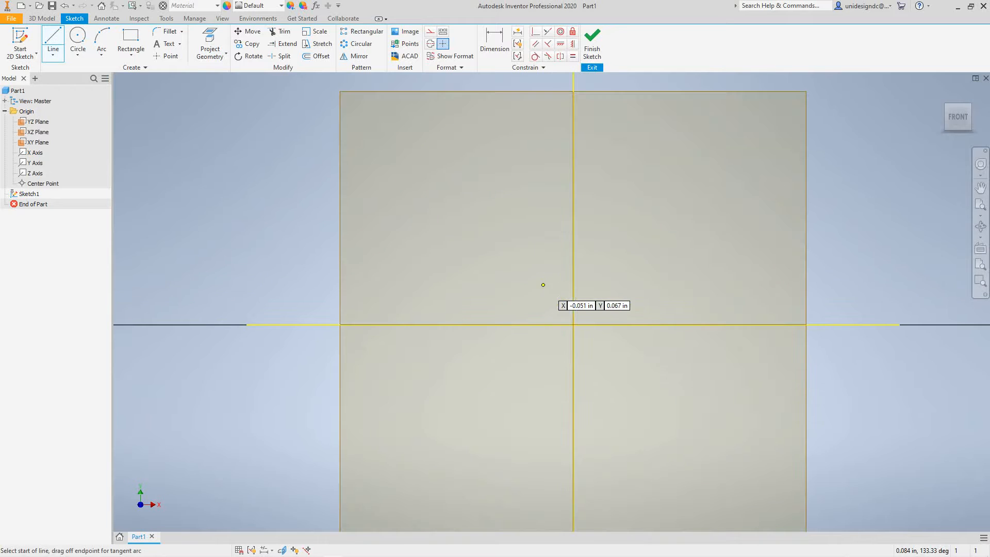
pyautogui.scroll(-2, 586, 283)
pyautogui.moveTo(588, 284); pyautogui.dragTo(521, 325, button='middle')
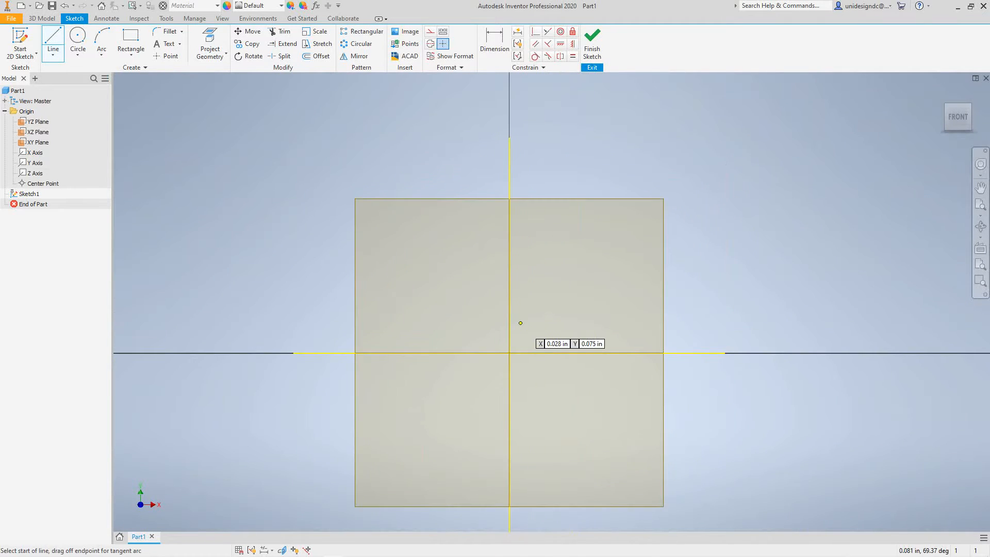
pyautogui.scroll(-3, 514, 309)
pyautogui.scroll(6, 514, 309)
pyautogui.scroll(-12, 513, 316)
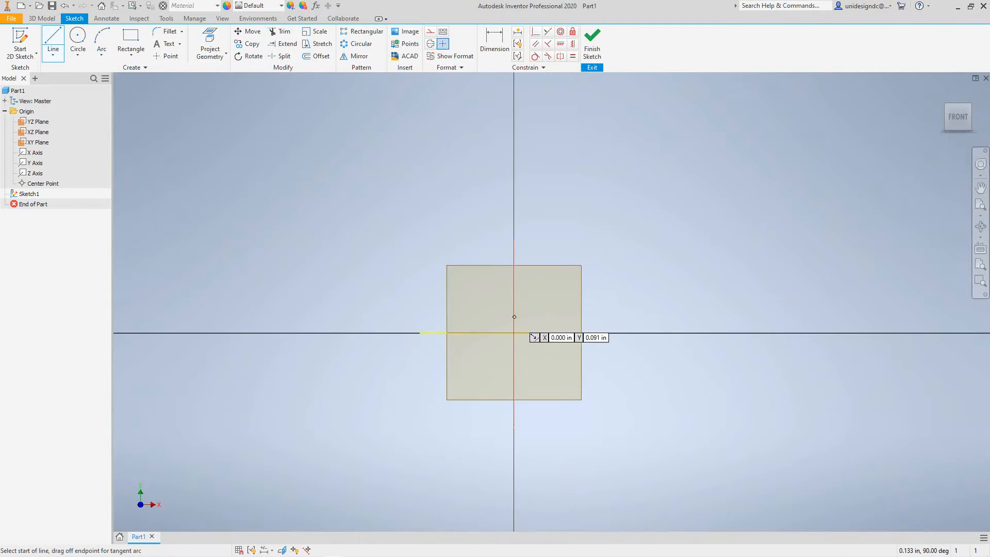
pyautogui.scroll(8, 514, 317)
pyautogui.scroll(3, 514, 316)
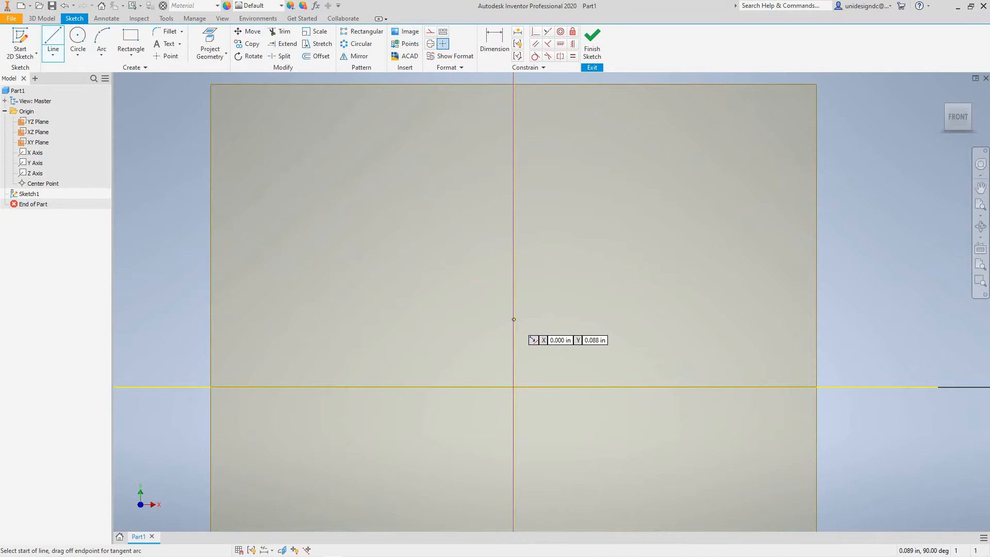
pyautogui.click(514, 320)
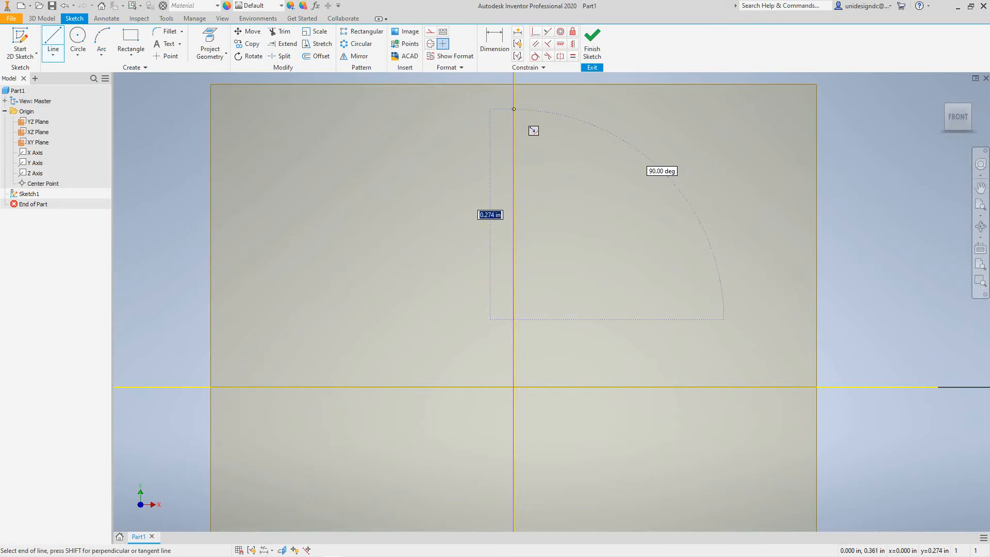
pyautogui.doubleClick(514, 109)
# Close the profile from the line's upper end with a top edge about 0.108 in, sloped recess sides, and a bottom edge about 0.127 in.
pyautogui.scroll(-3, 514, 109)
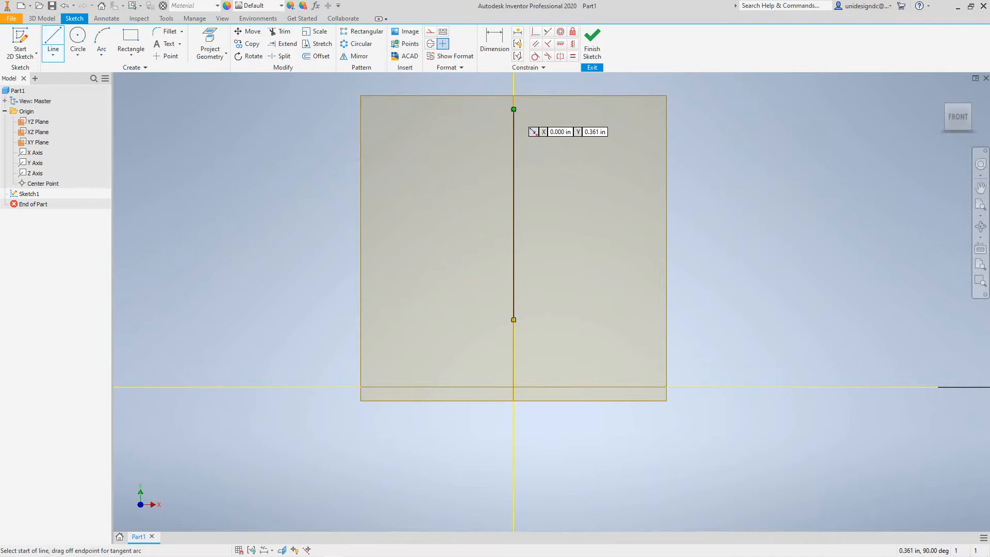
pyautogui.click(514, 108)
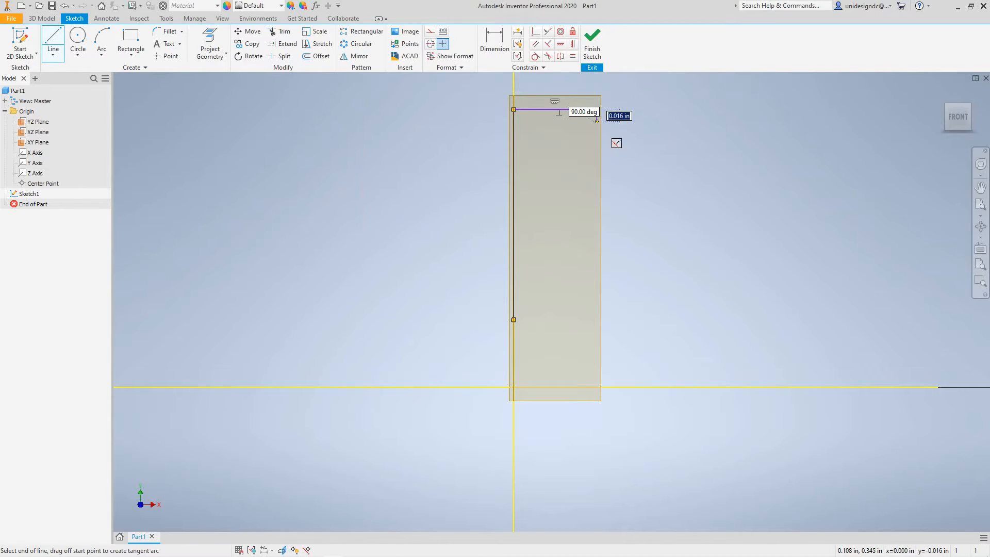
pyautogui.click(597, 125)
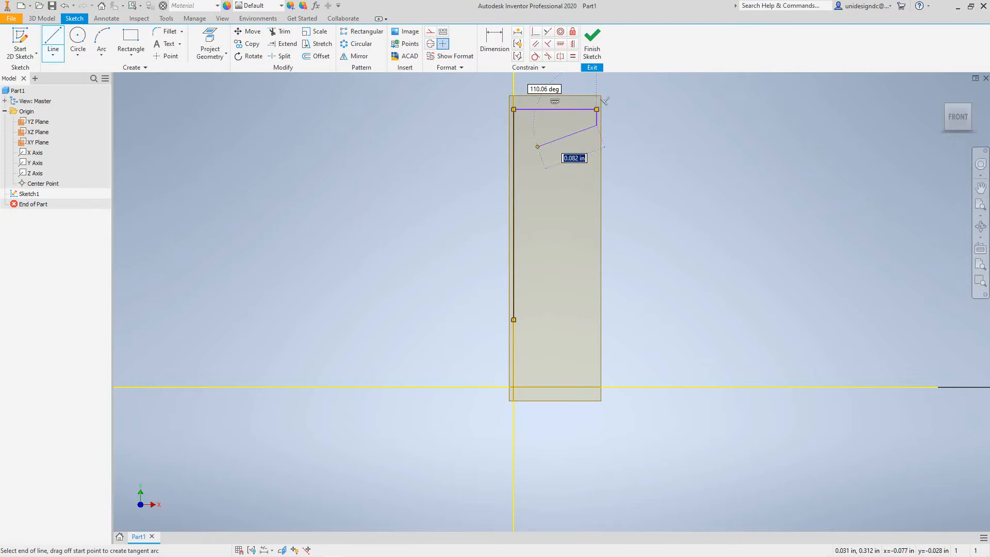
pyautogui.click(538, 146)
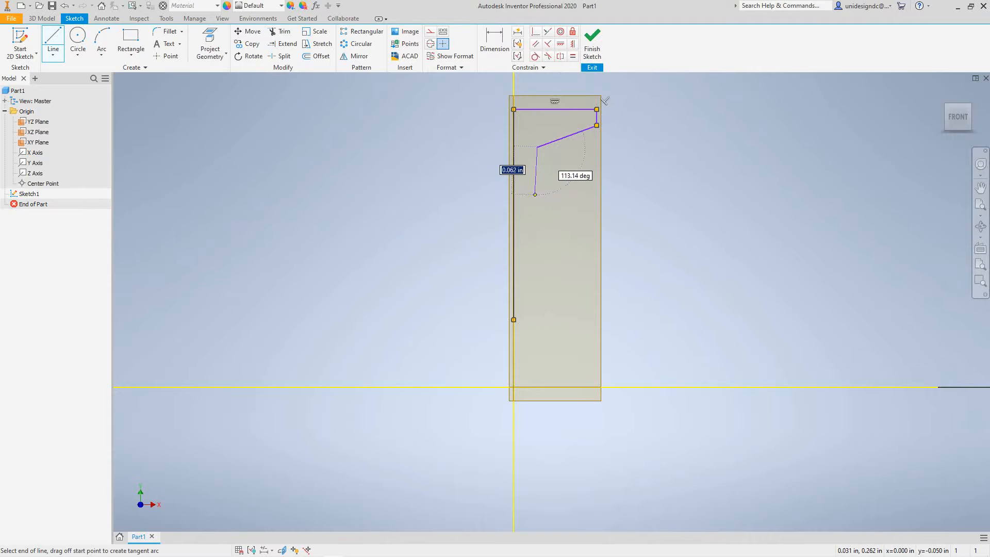
pyautogui.click(538, 267)
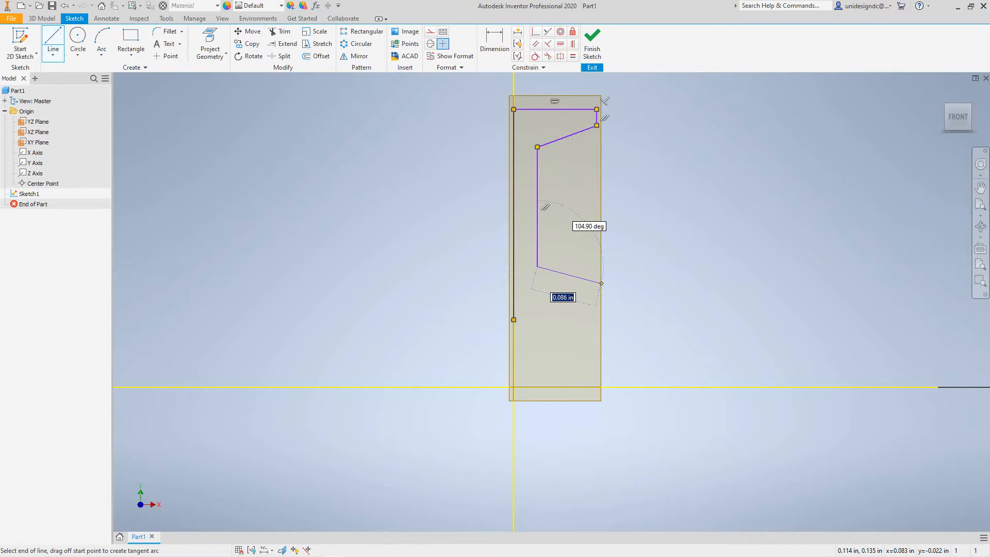
pyautogui.click(612, 285)
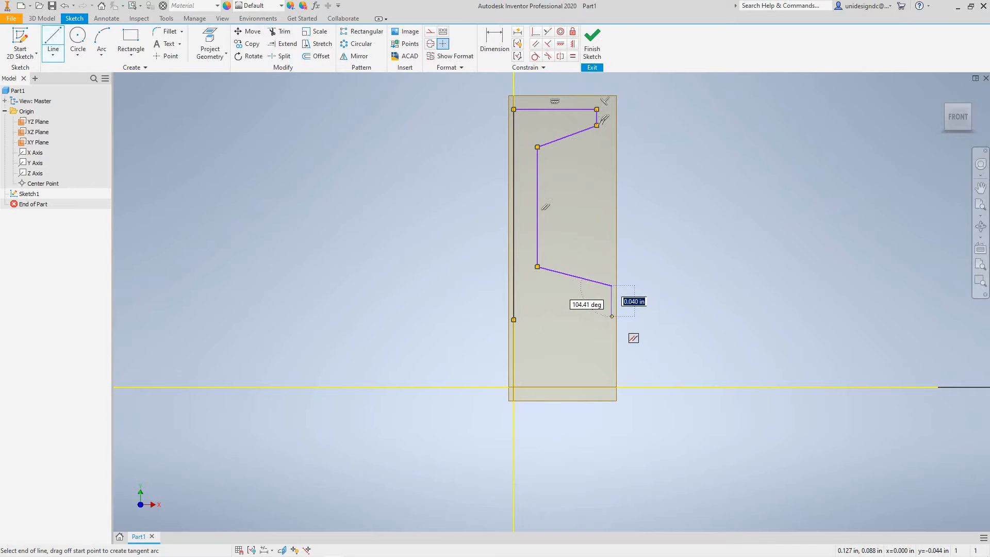
pyautogui.click(611, 320)
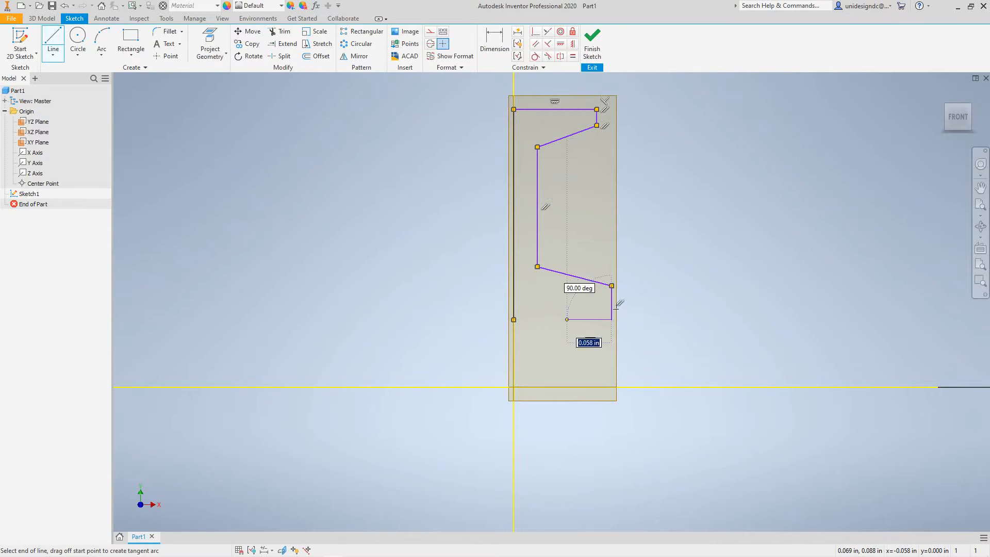
pyautogui.click(513, 320)
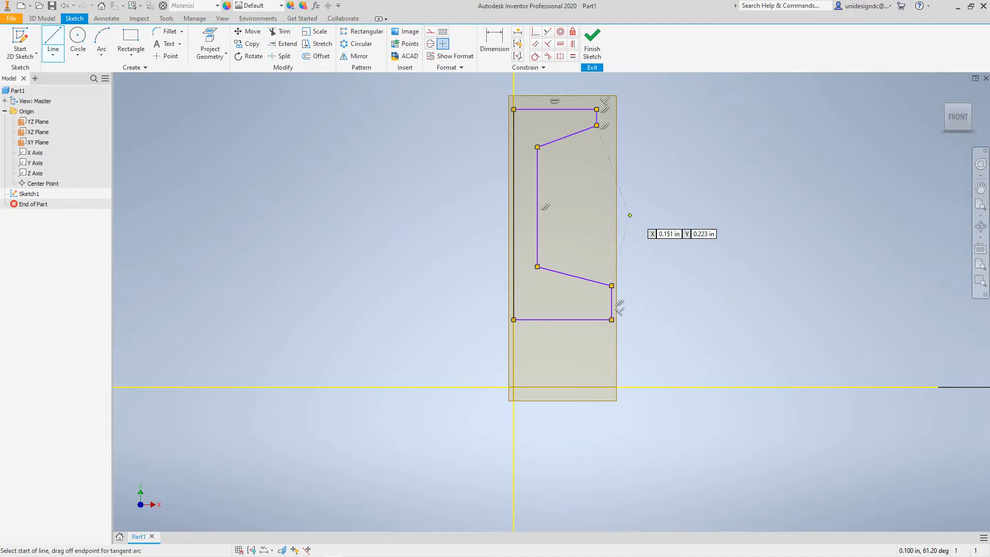
# Add a linear diameter dimension from the projected X axis to the profile's bottom edge, keeping its drawn size.
pyautogui.moveTo(651, 236); pyautogui.dragTo(567, 371, button='middle')
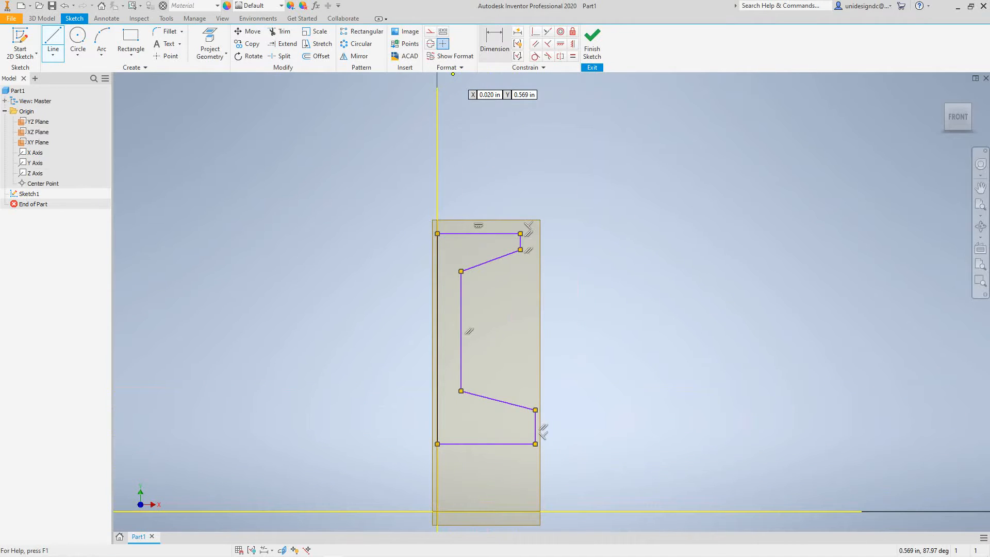
pyautogui.click(494, 41)
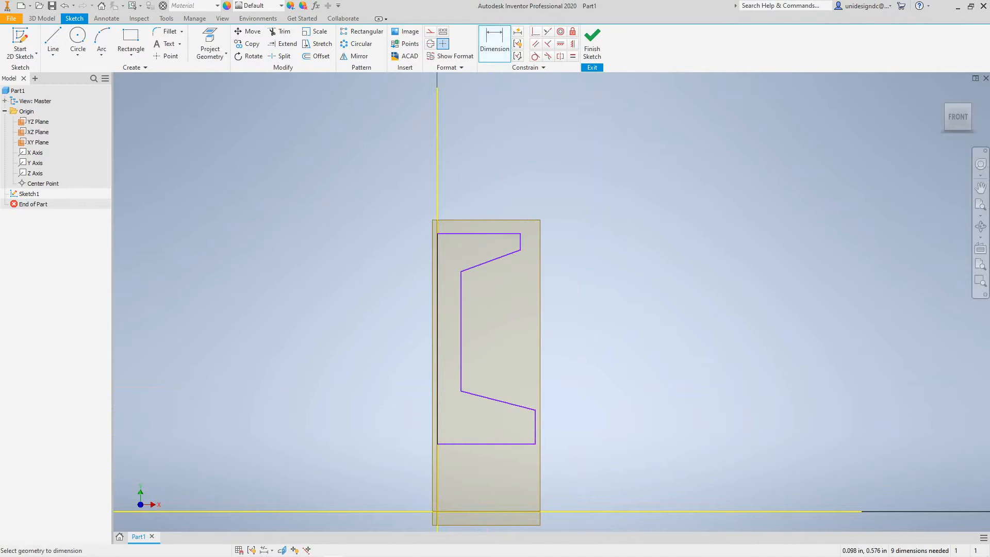
pyautogui.scroll(-5, 606, 353)
pyautogui.scroll(-1, 603, 351)
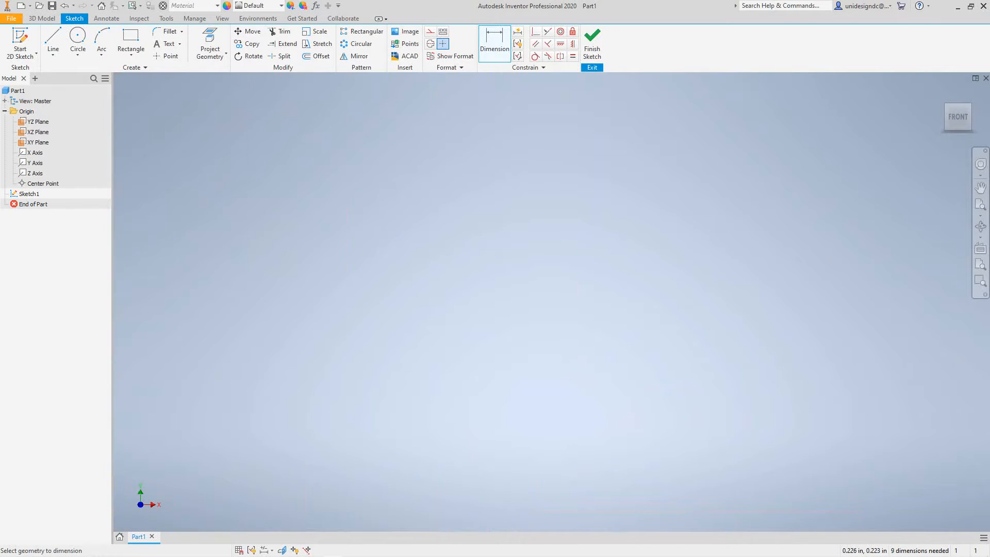
pyautogui.scroll(6, 604, 351)
pyautogui.moveTo(610, 463); pyautogui.dragTo(618, 304, button='middle')
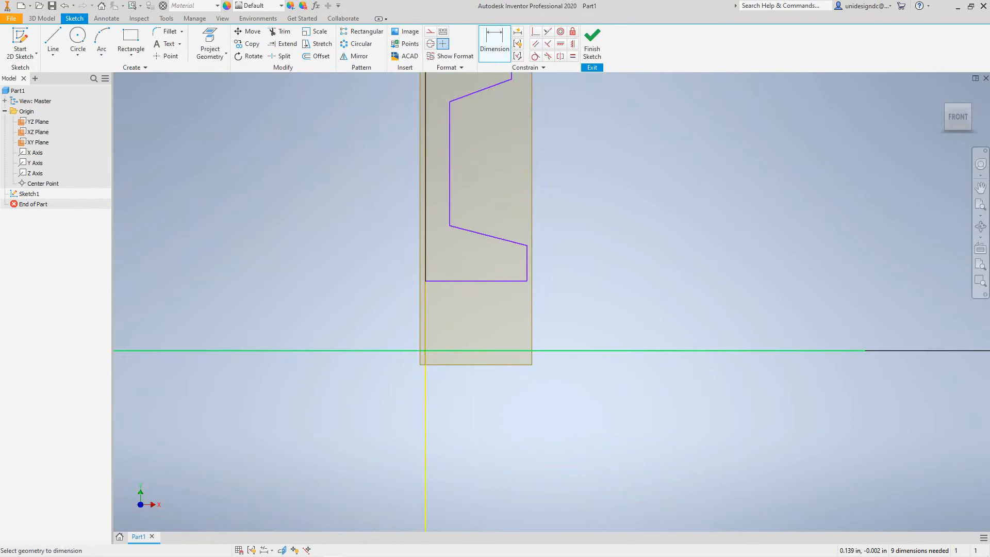
pyautogui.click(483, 351)
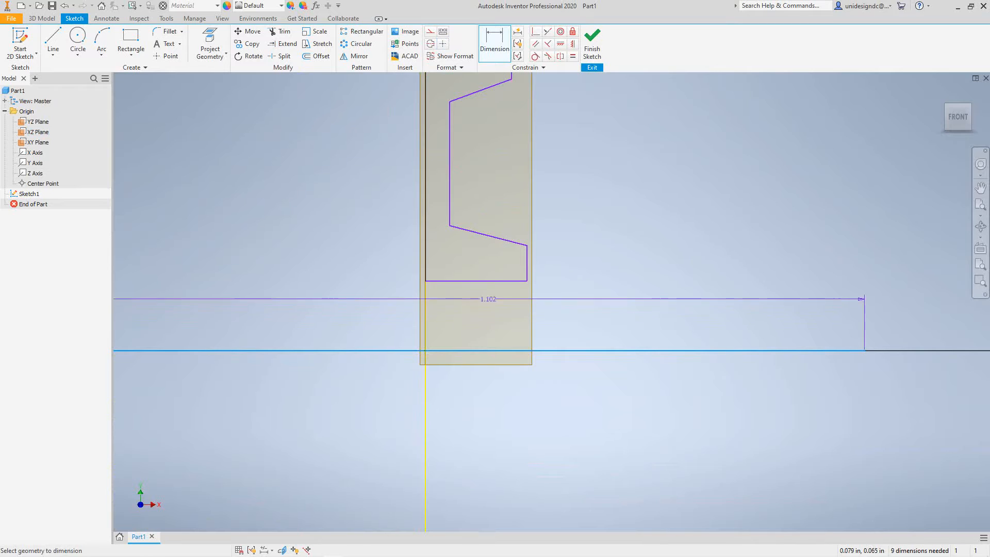
pyautogui.click(497, 281)
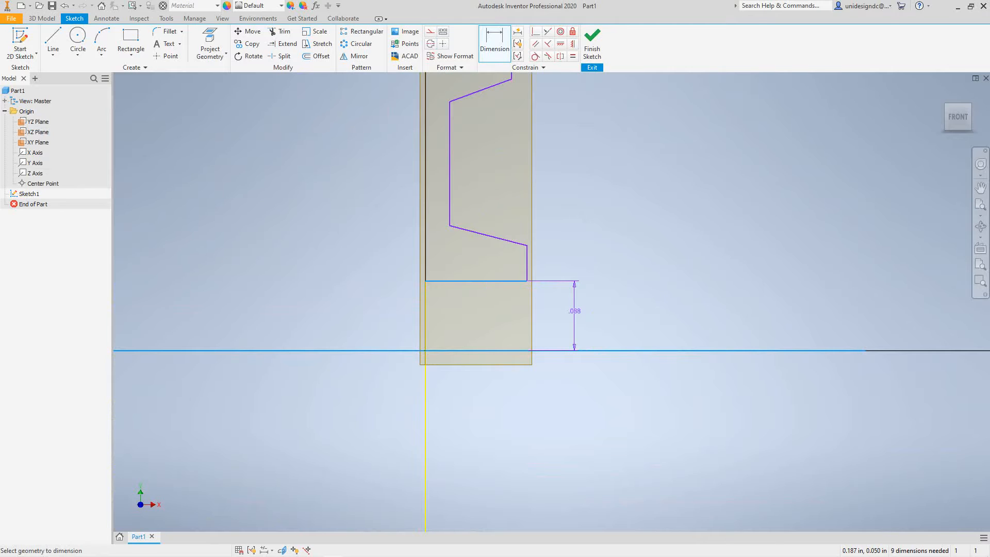
pyautogui.scroll(-5, 575, 311)
pyautogui.scroll(4, 575, 311)
pyautogui.rightClick(575, 311)
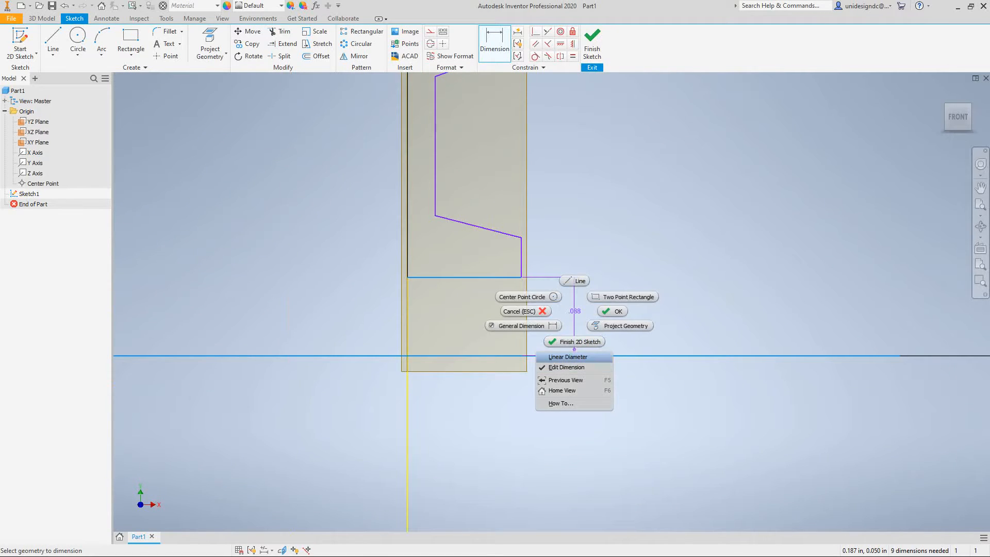
pyautogui.click(567, 357)
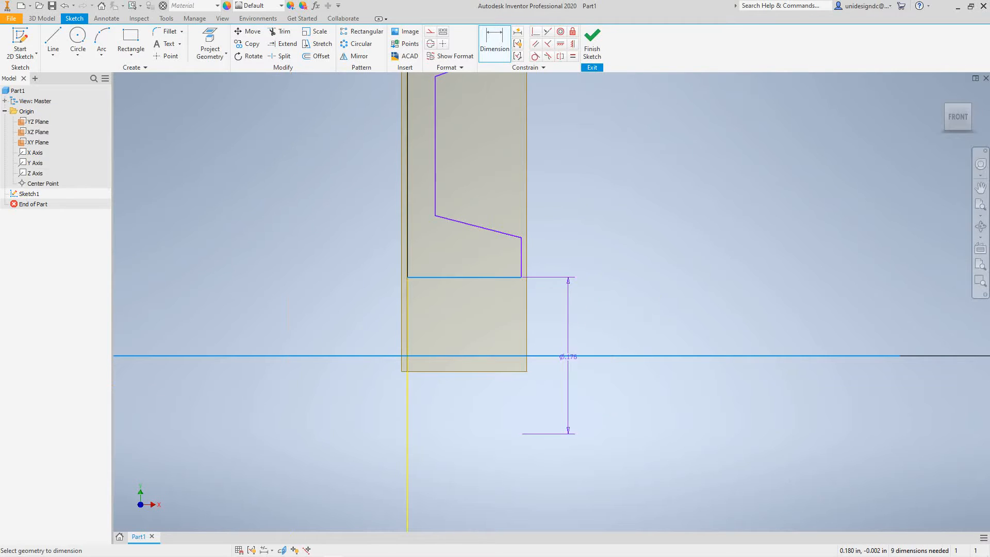
pyautogui.click(594, 370)
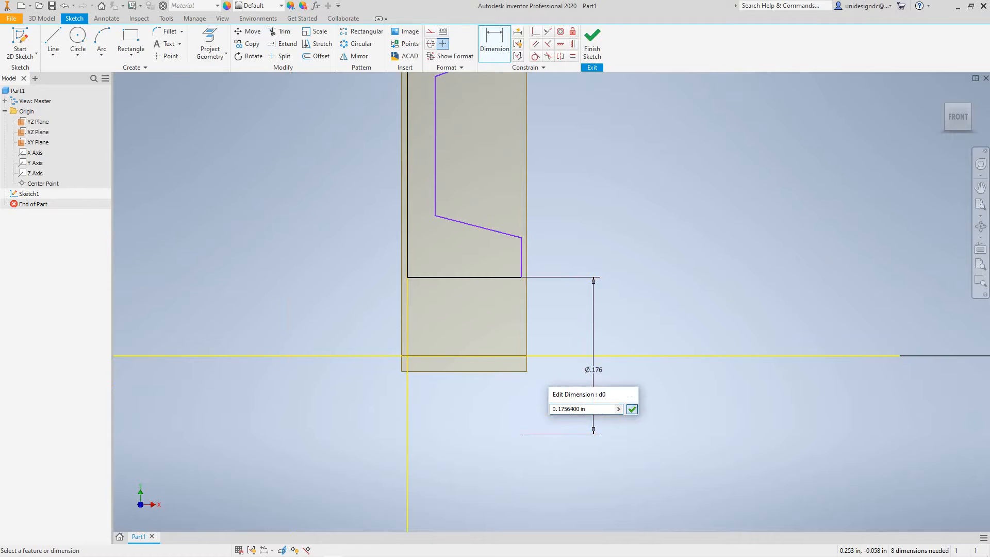
pyautogui.press('Return')
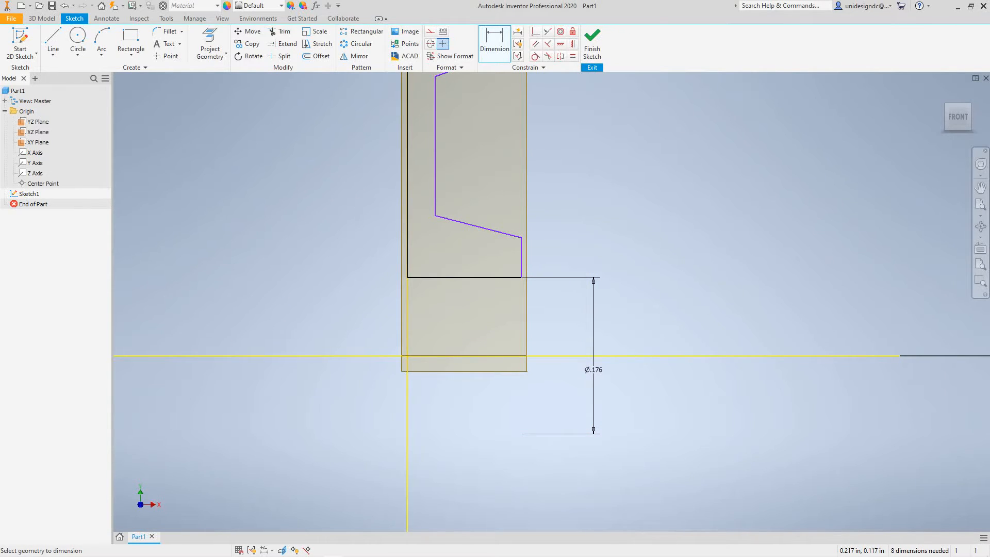
# Add a linear diameter dimension from the X axis to the upper end of the short lower vertical edge, keeping its drawn size.
pyautogui.moveTo(546, 245)
pyautogui.mouseDown(button='middle')
pyautogui.moveTo(517, 340)
pyautogui.moveTo(527, 254)
pyautogui.mouseUp(button='middle')
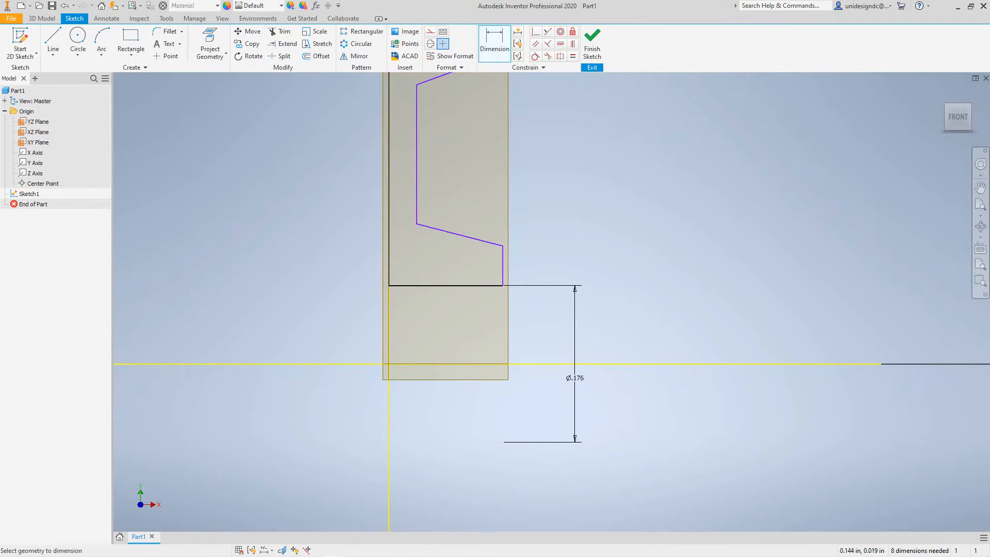
pyautogui.click(521, 364)
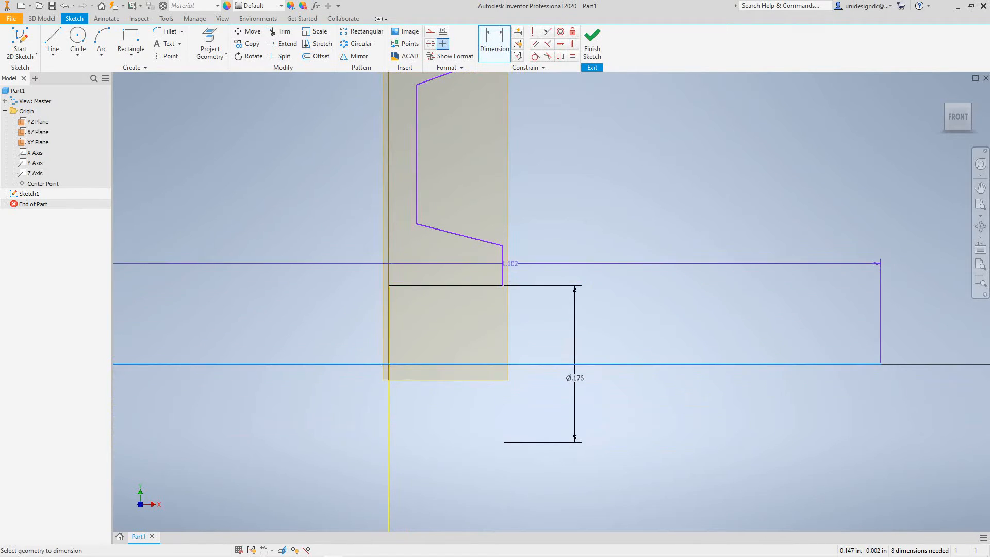
pyautogui.click(502, 246)
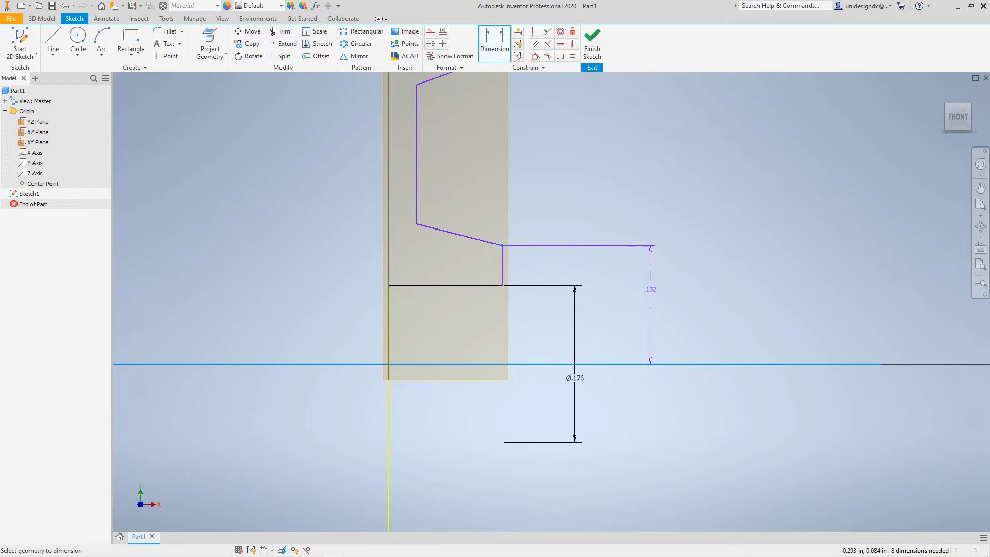
pyautogui.rightClick(638, 313)
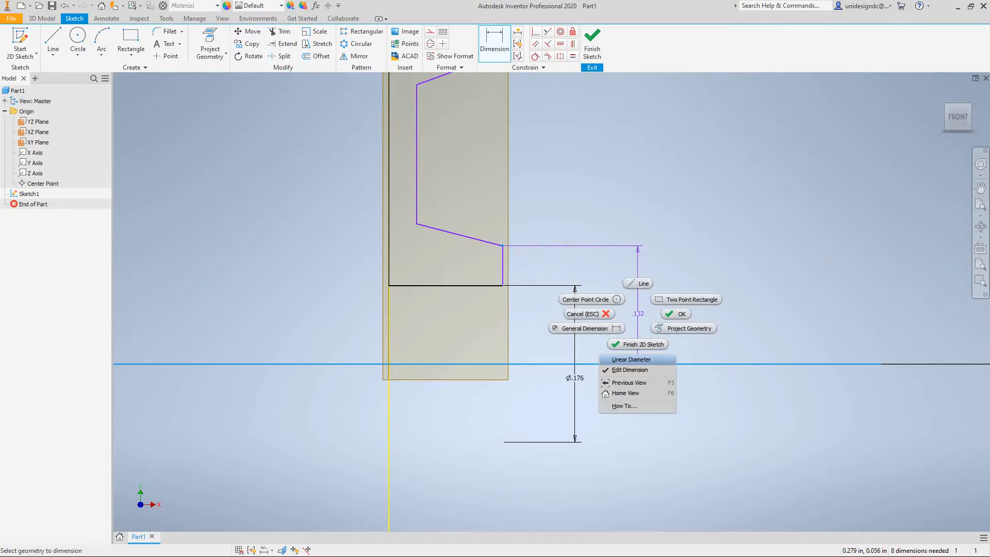
pyautogui.click(631, 359)
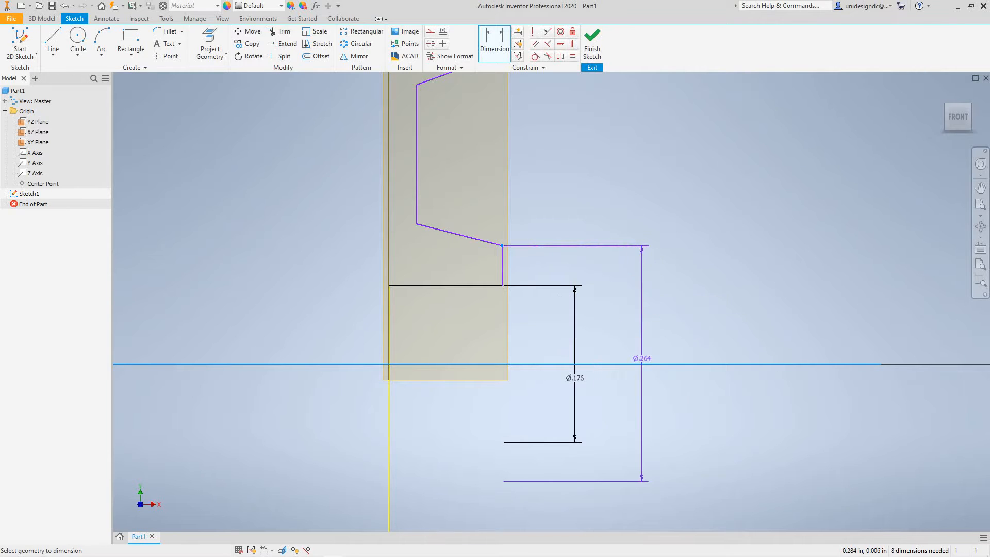
pyautogui.click(656, 361)
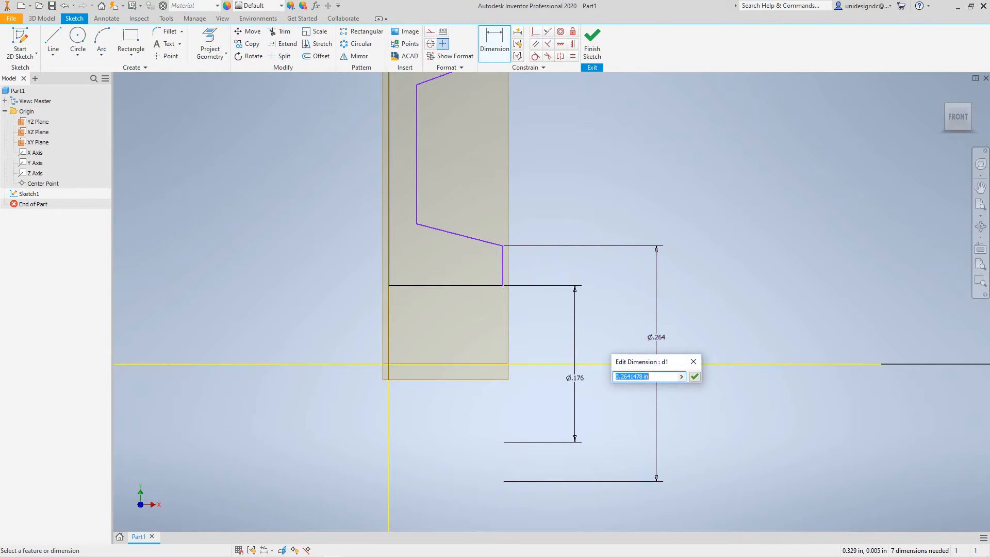
pyautogui.press('Return')
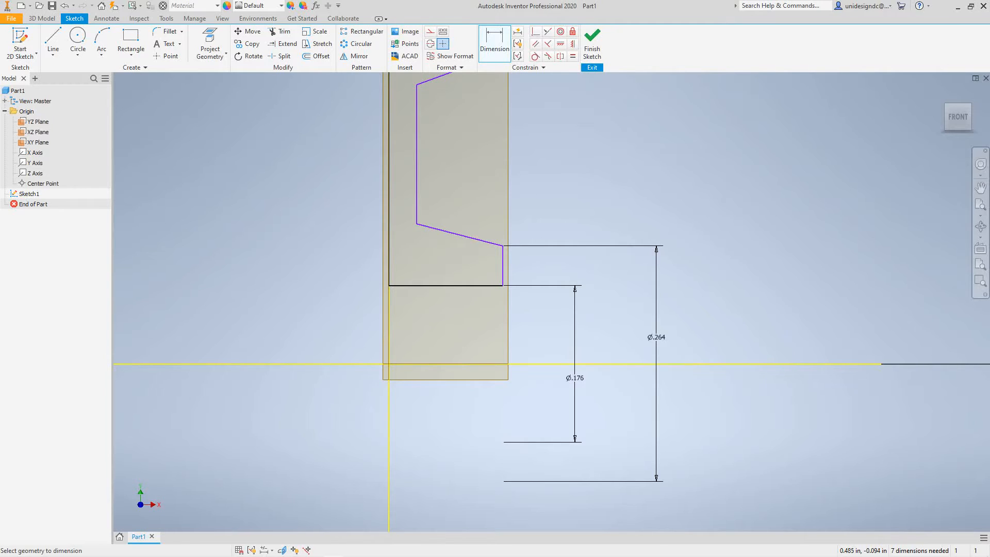
# Dimension the profile's top edge from the X axis as a linear diameter of 4 in.
pyautogui.scroll(-5, 642, 305)
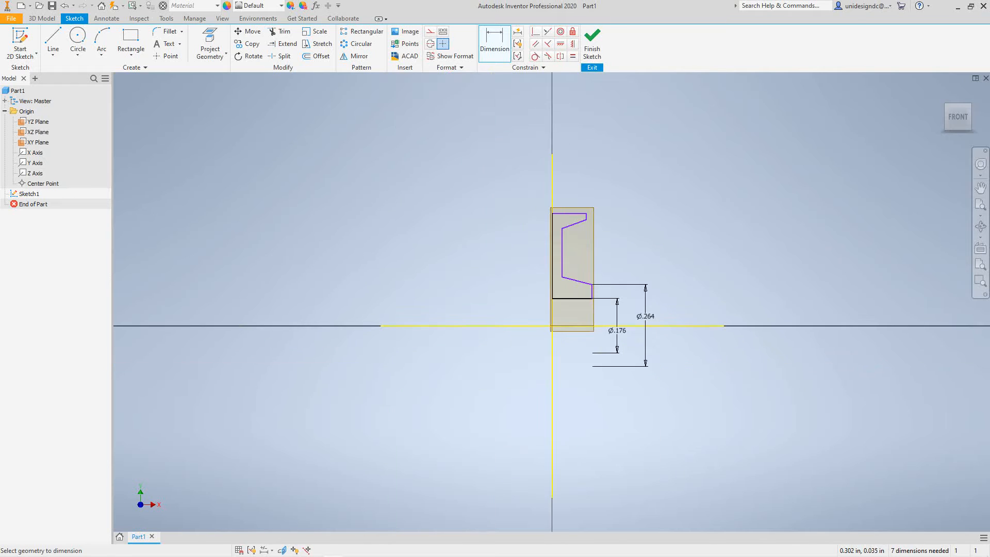
pyautogui.scroll(3, 642, 304)
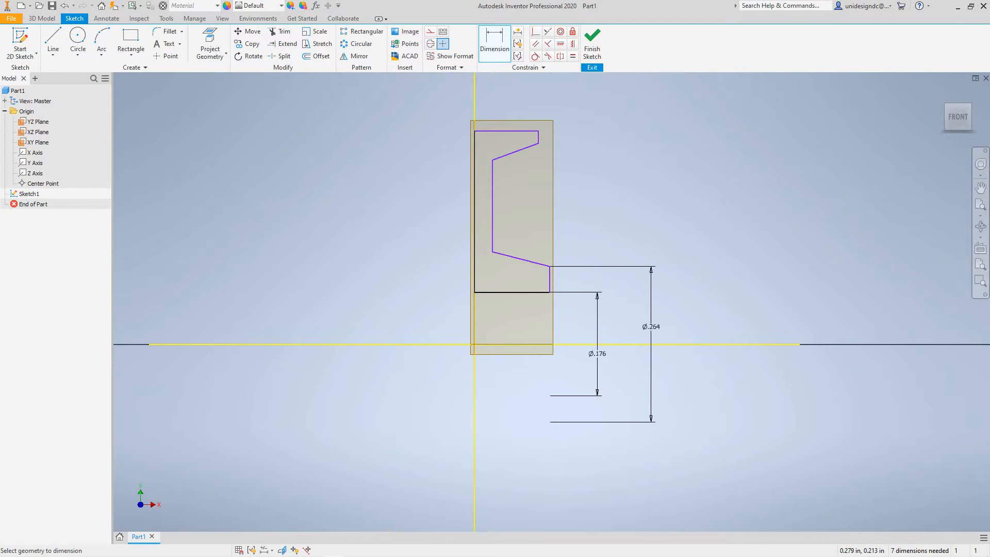
pyautogui.moveTo(635, 215)
pyautogui.mouseDown(button='middle')
pyautogui.moveTo(578, 261)
pyautogui.moveTo(542, 265)
pyautogui.mouseUp(button='middle')
pyautogui.scroll(1, 554, 266)
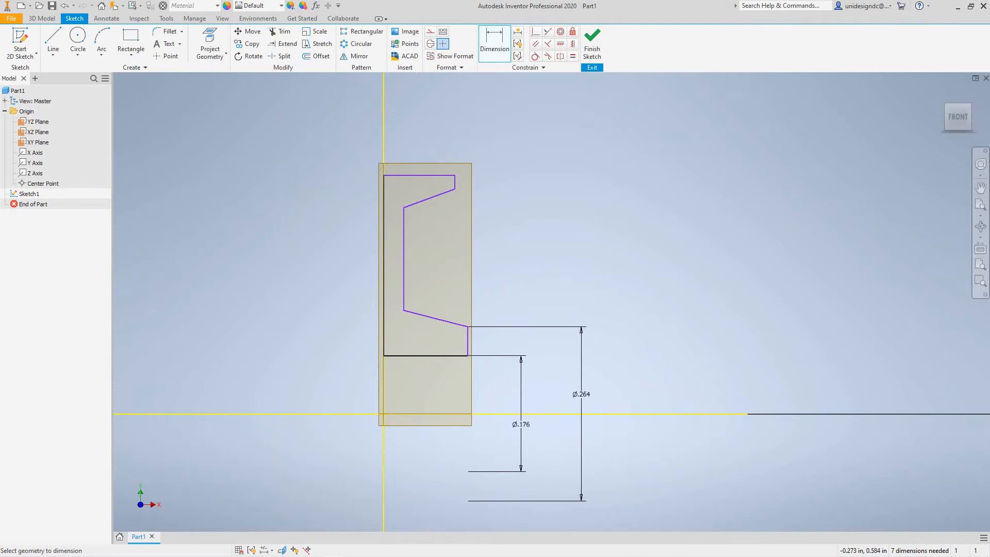
pyautogui.click(474, 414)
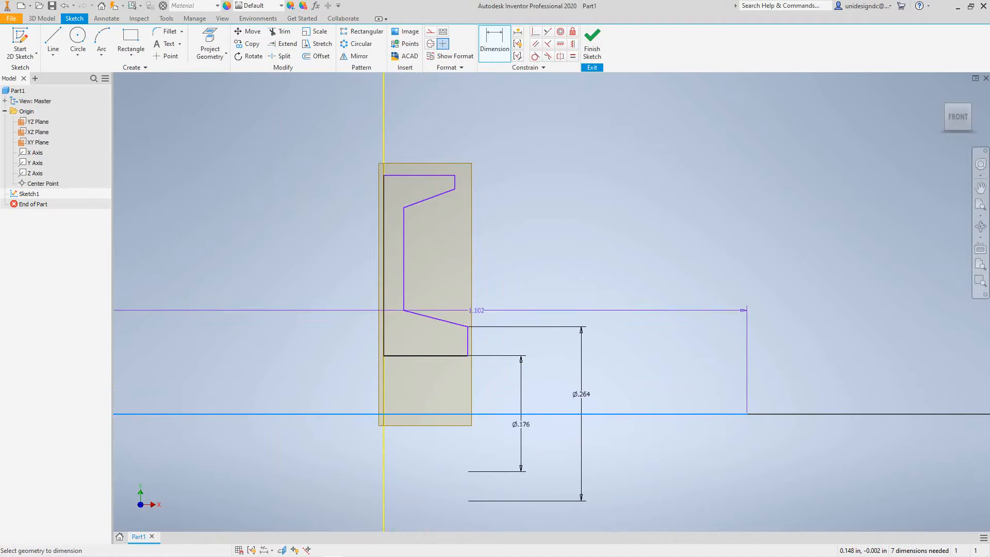
pyautogui.click(439, 175)
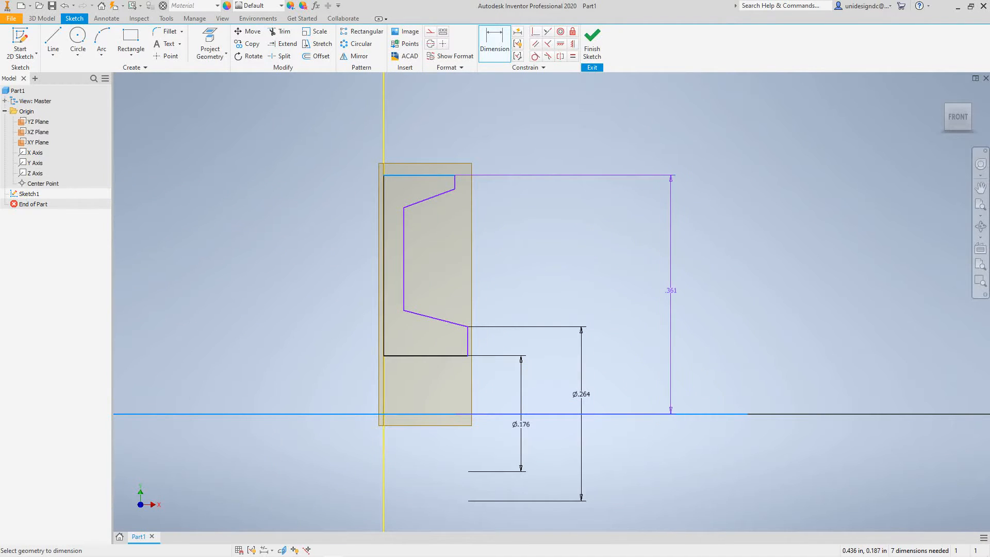
pyautogui.rightClick(671, 291)
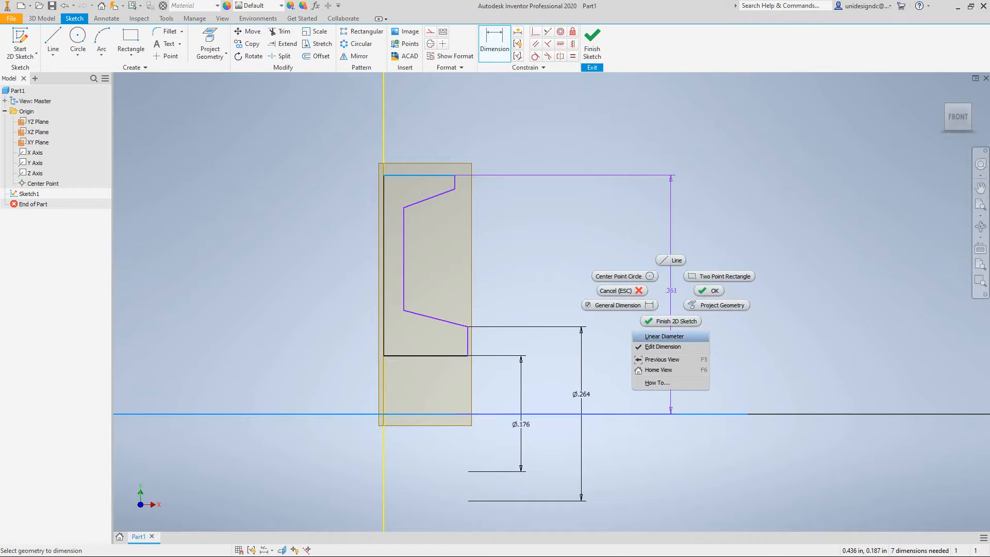
pyautogui.click(664, 336)
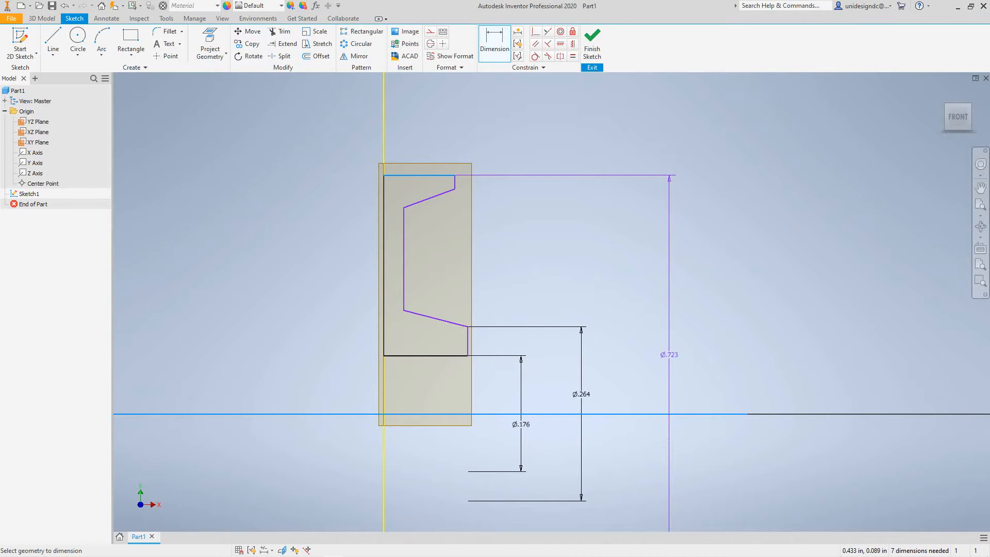
pyautogui.scroll(-5, 672, 355)
pyautogui.scroll(5, 668, 356)
pyautogui.moveTo(669, 363); pyautogui.dragTo(681, 279, button='middle')
pyautogui.click(768, 309)
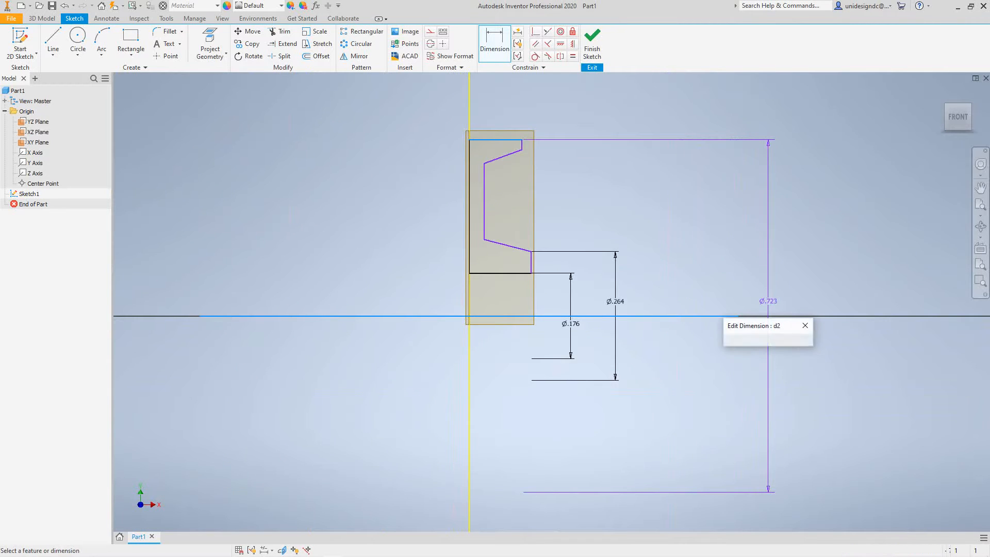
pyautogui.write('4')
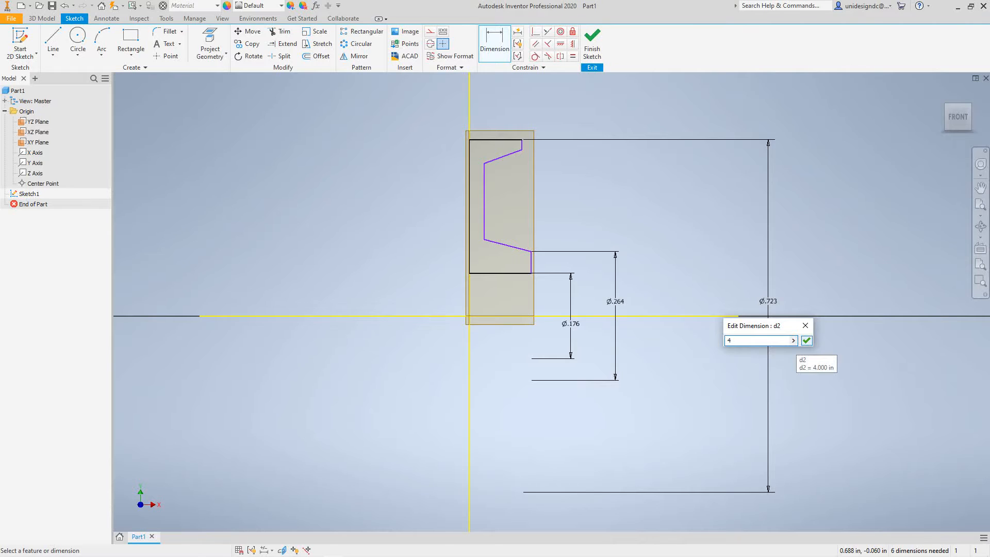
pyautogui.click(806, 340)
# Dimension the lower end of the short upper vertical edge from the X axis as a linear diameter of 3.75 in.
pyautogui.scroll(3, 642, 314)
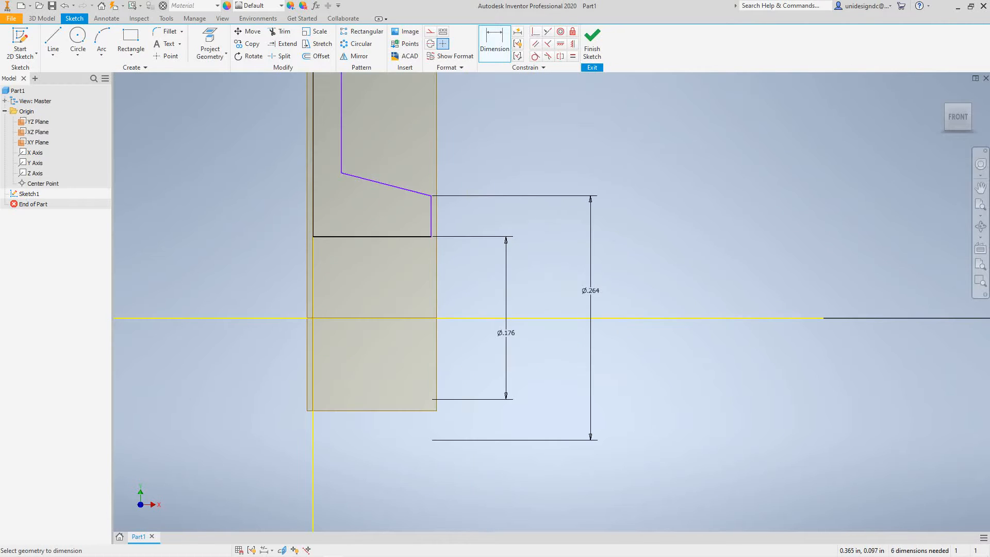
pyautogui.scroll(-6, 568, 465)
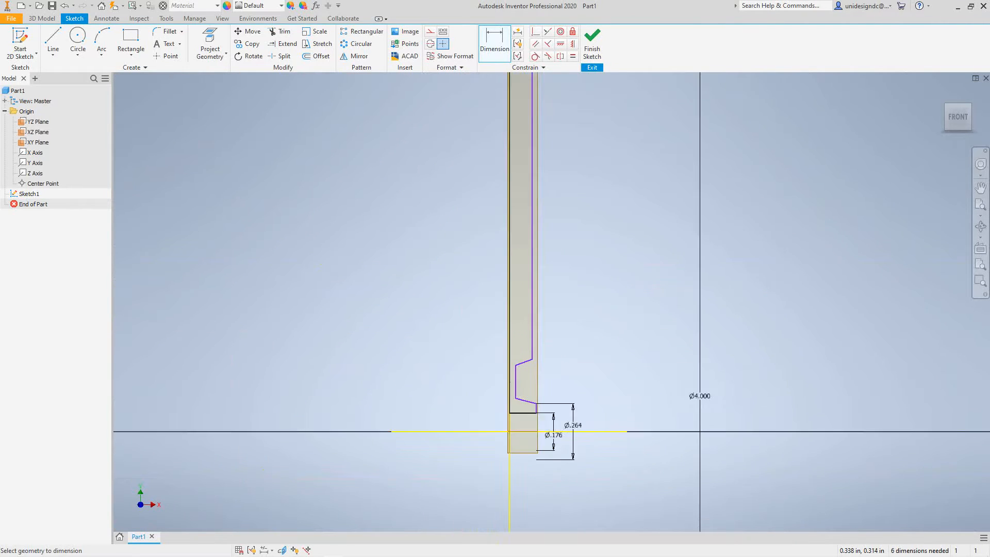
pyautogui.scroll(-2, 577, 350)
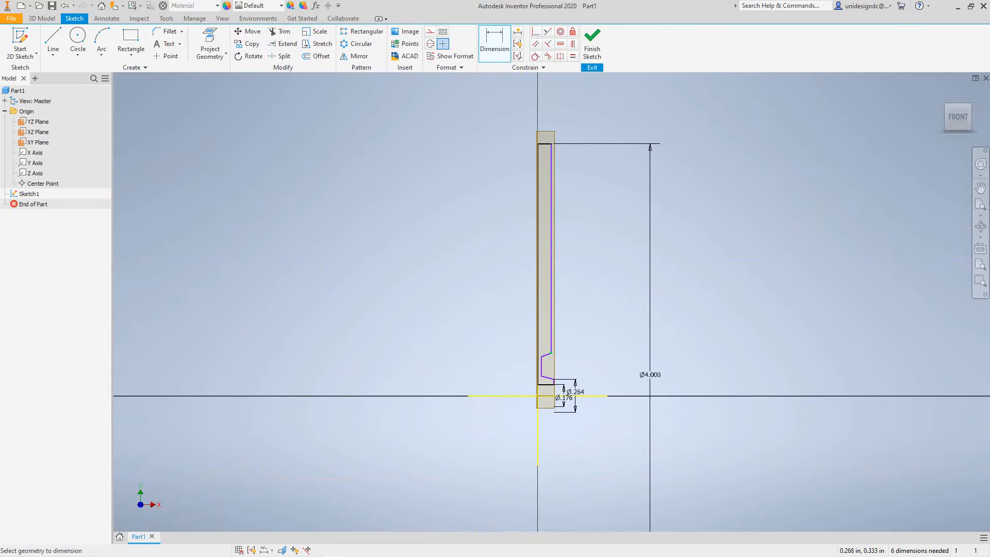
pyautogui.click(526, 396)
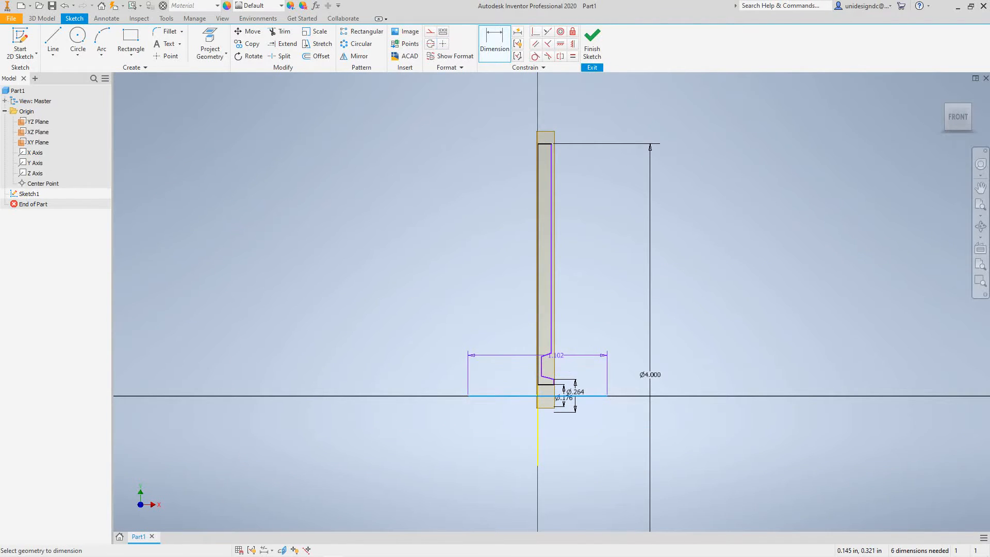
pyautogui.click(551, 353)
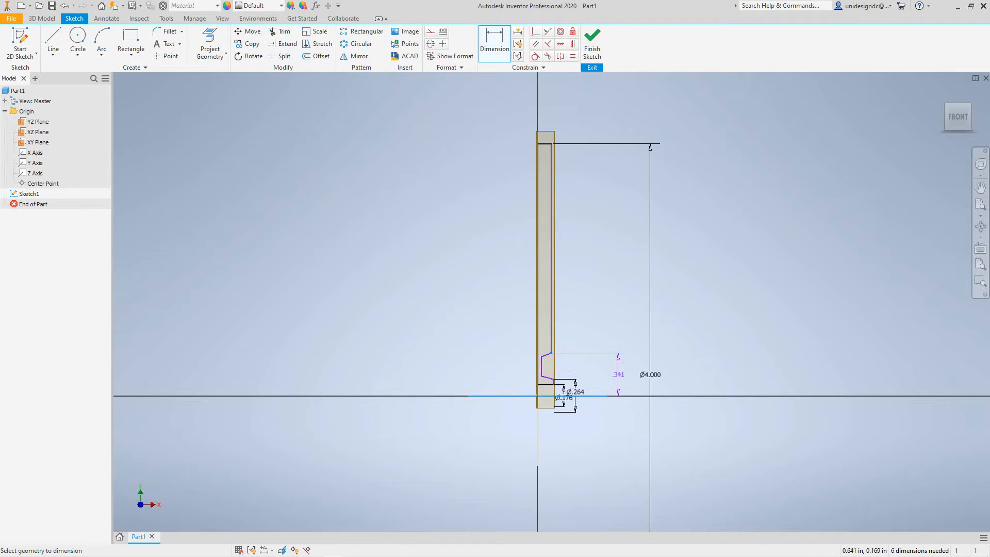
pyautogui.rightClick(619, 374)
pyautogui.click(611, 420)
pyautogui.click(623, 384)
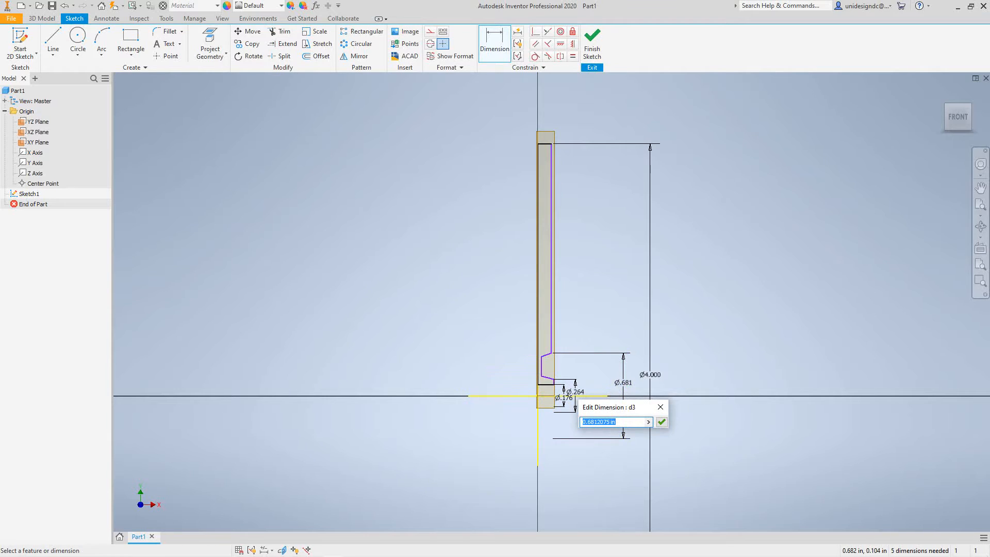
pyautogui.write('3.75')
pyautogui.click(662, 422)
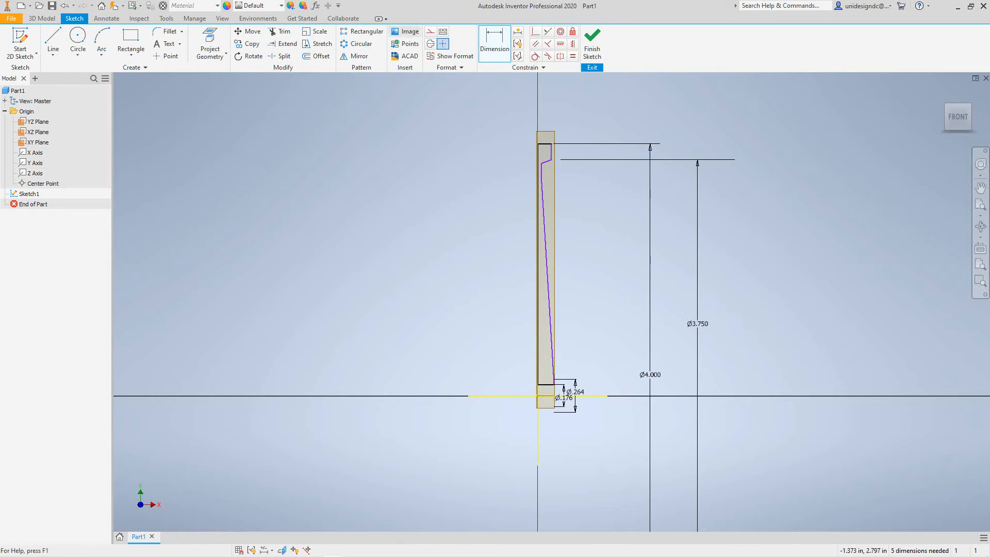
# Dimension the recess's upper corner from the projected X axis as a linear diameter of 3.5 in.
pyautogui.click(501, 33)
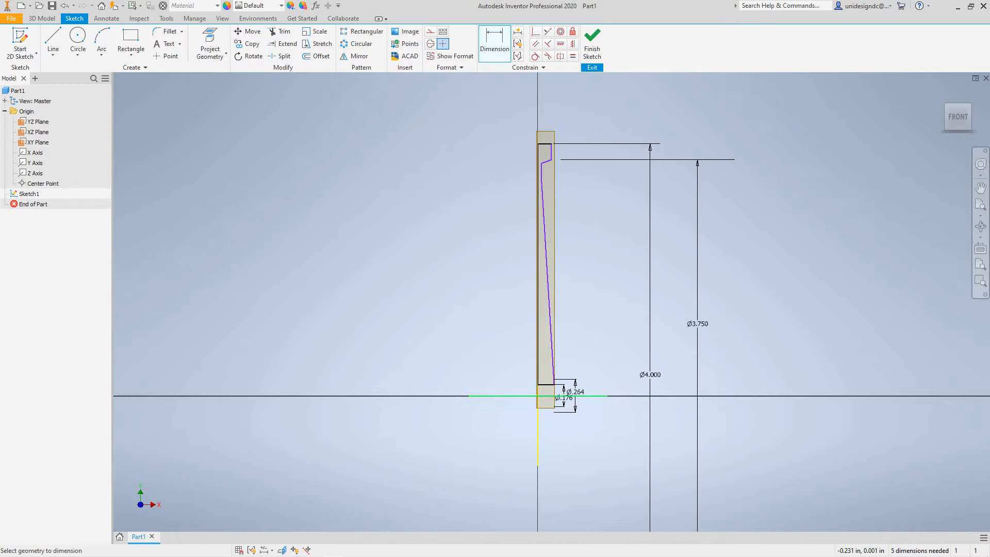
pyautogui.click(510, 396)
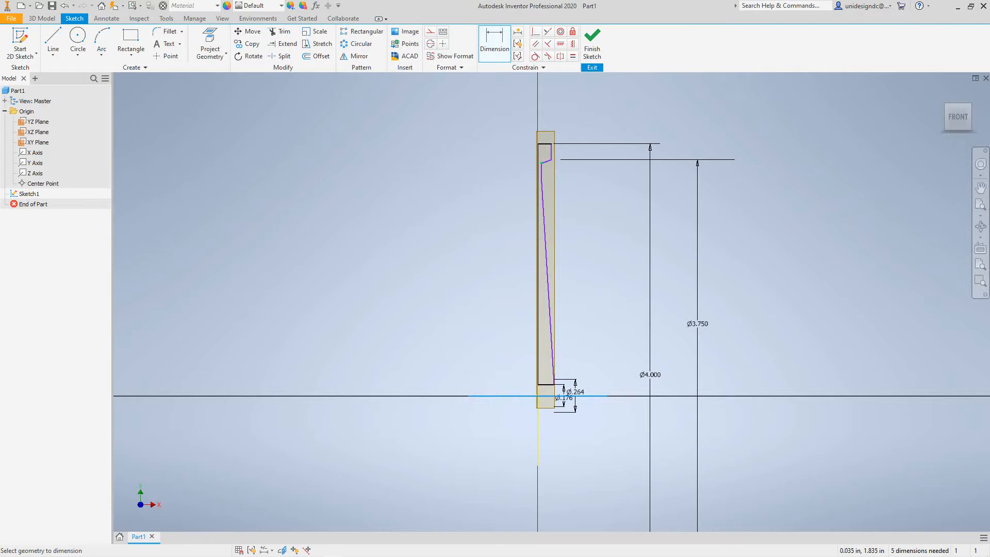
pyautogui.click(542, 164)
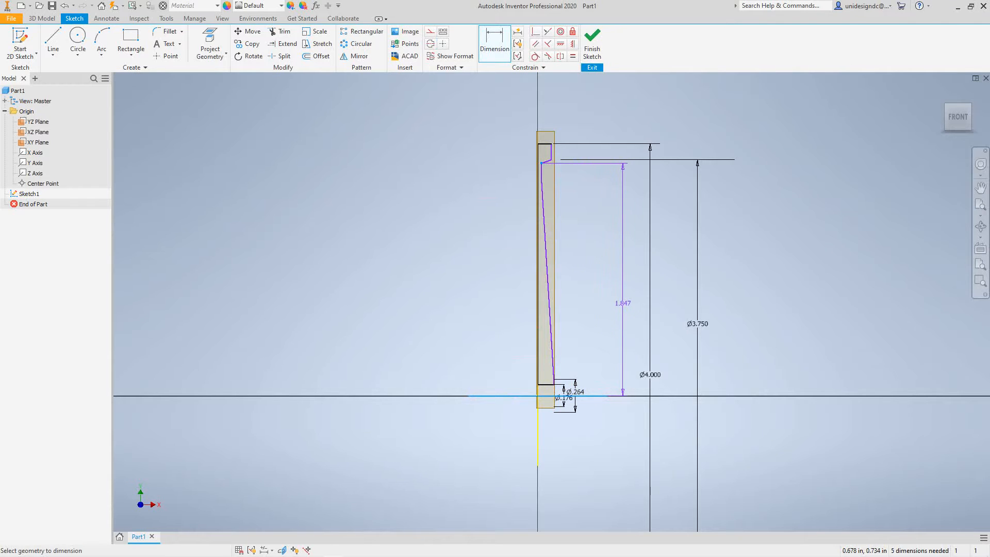
pyautogui.rightClick(619, 299)
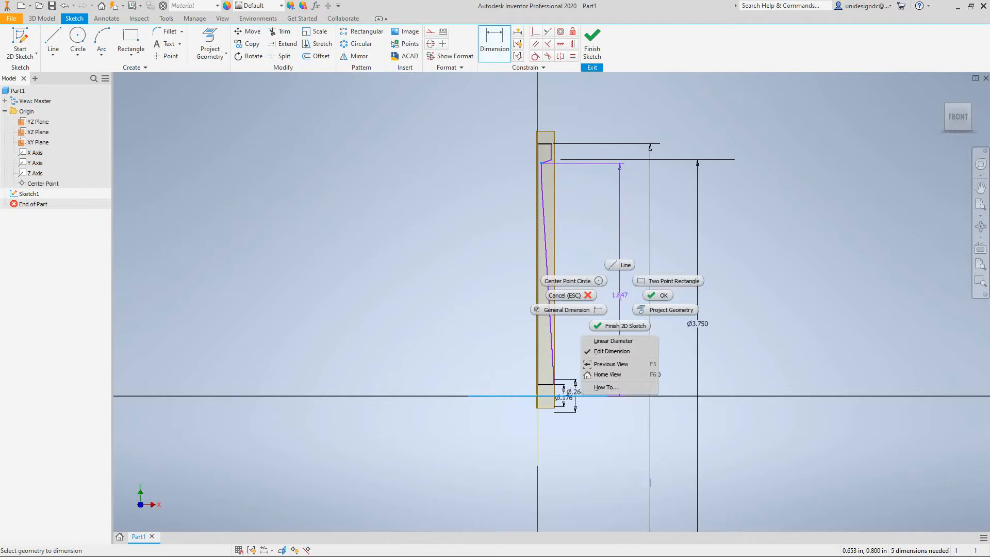
pyautogui.click(613, 341)
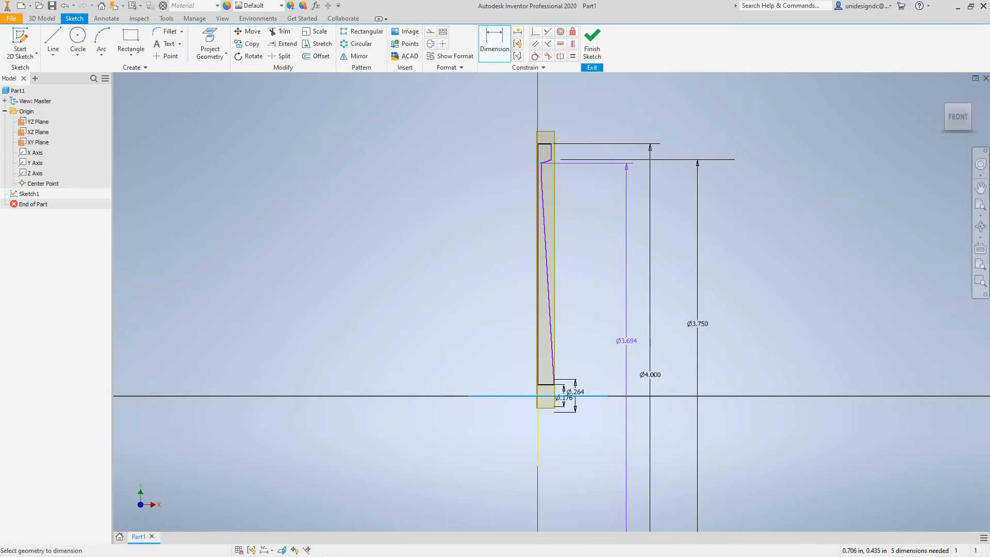
pyautogui.write('35')
pyautogui.click(622, 356)
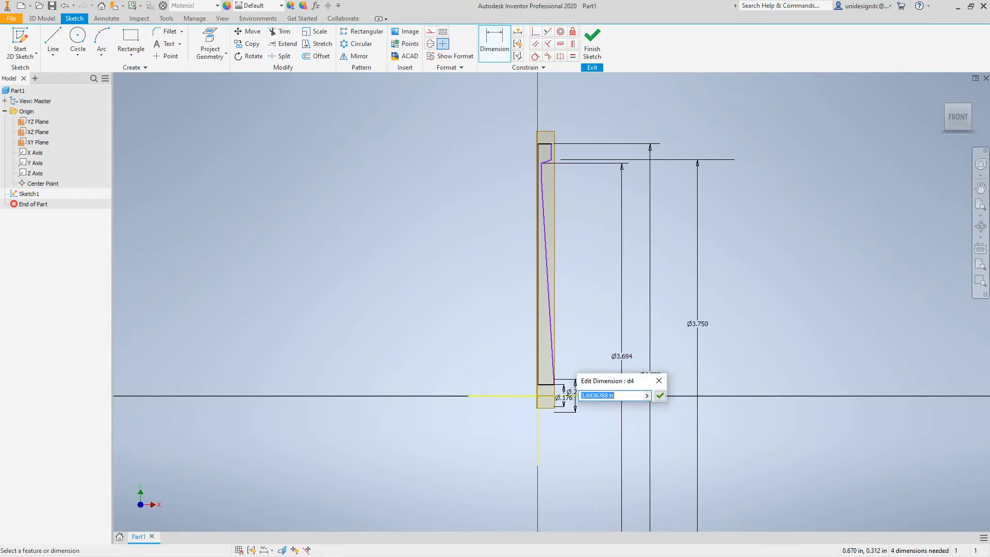
pyautogui.write('5')
pyautogui.press('BackSpace')
pyautogui.write('3.5')
pyautogui.press('Return')
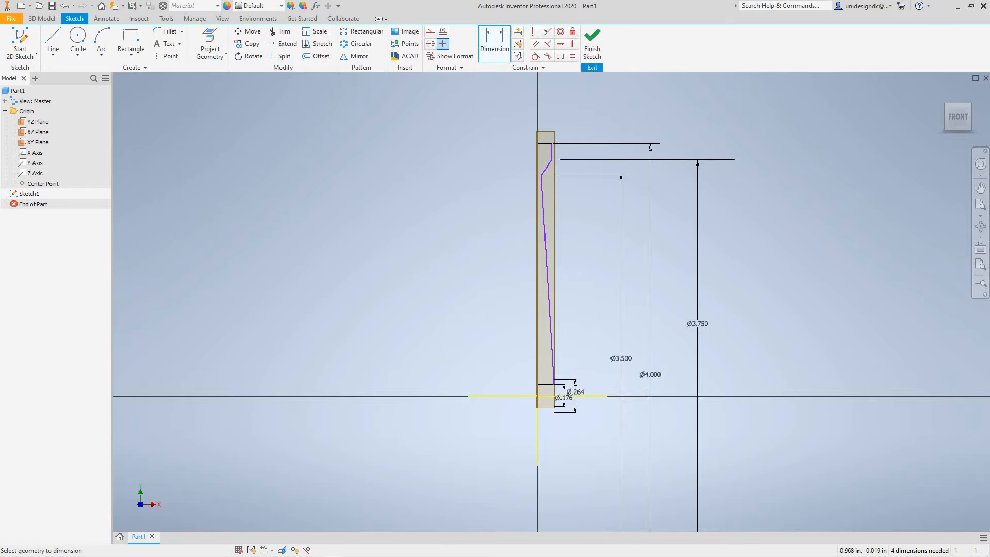
# Try a 1.5 in linear diameter at the upper end of the short lower vertical edge and undo that change.
pyautogui.scroll(3, 586, 395)
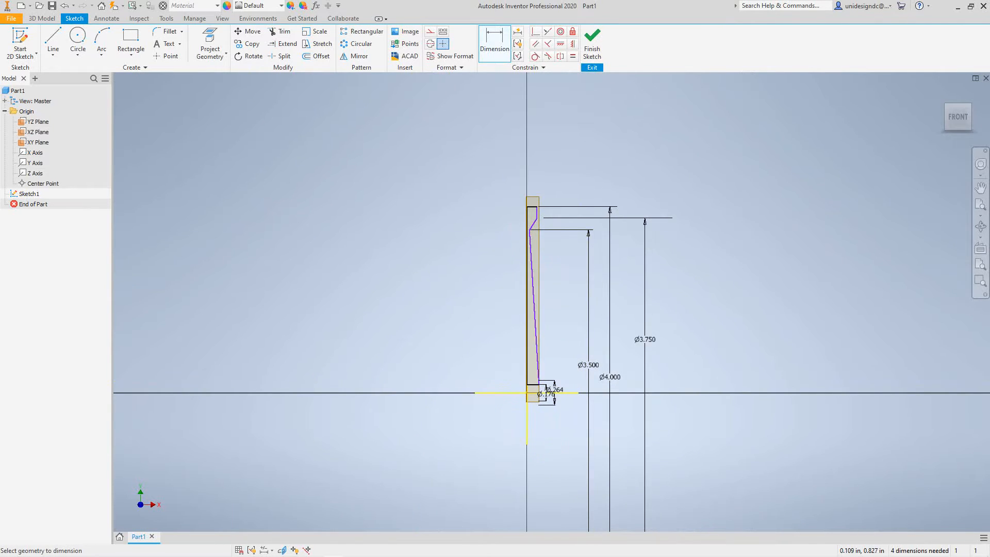
pyautogui.scroll(4, 544, 385)
pyautogui.scroll(-10, 543, 386)
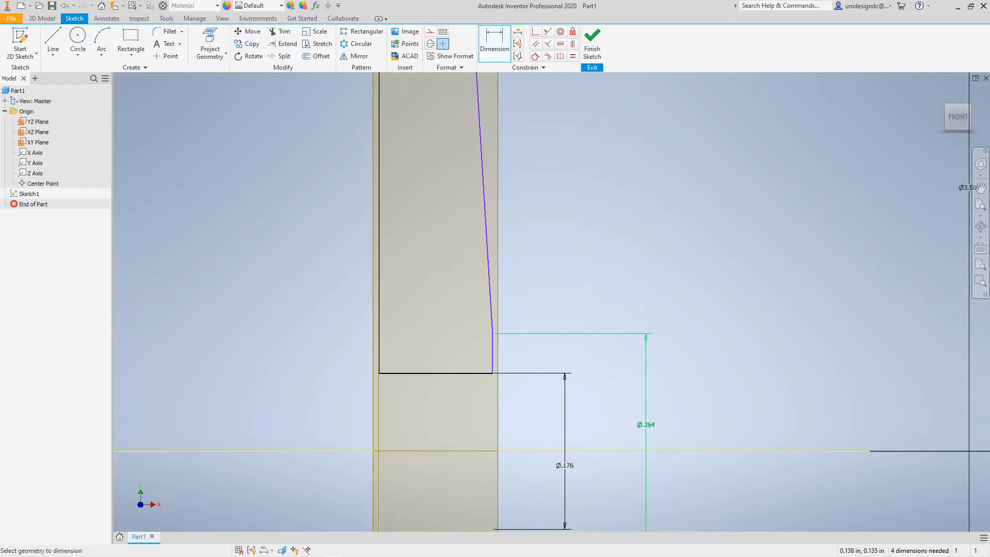
pyautogui.scroll(-3, 492, 334)
pyautogui.scroll(6, 493, 334)
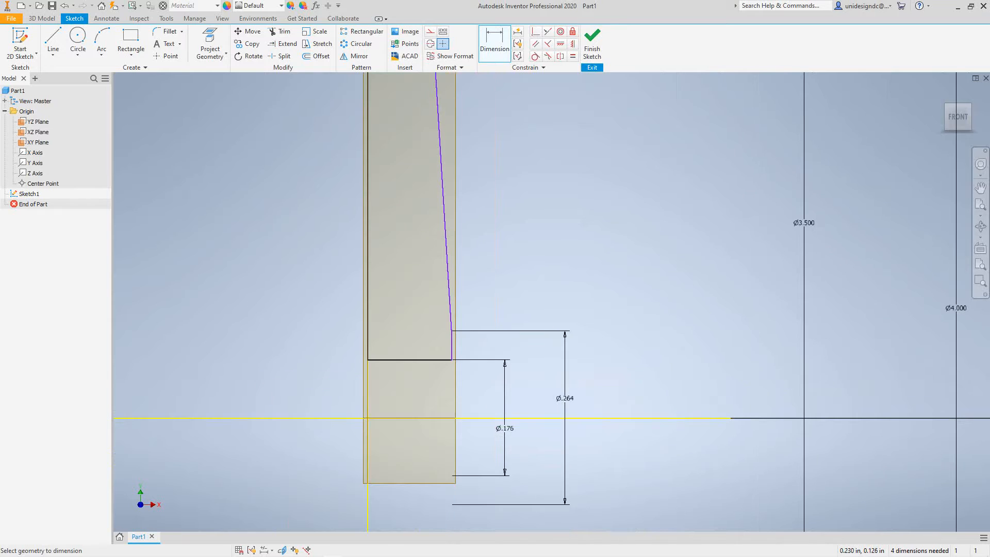
pyautogui.scroll(-2, 539, 338)
pyautogui.scroll(5, 556, 350)
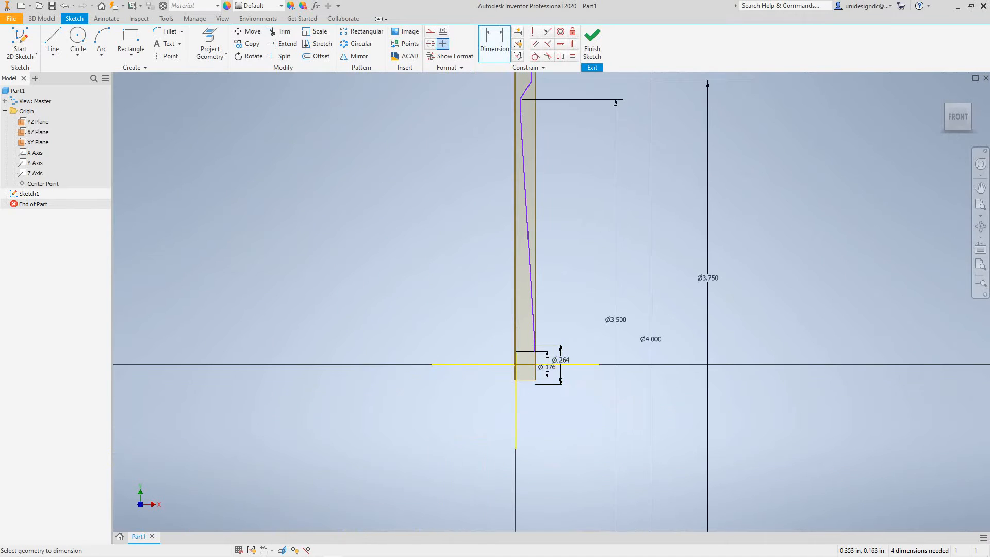
pyautogui.scroll(4, 559, 356)
pyautogui.scroll(-11, 559, 355)
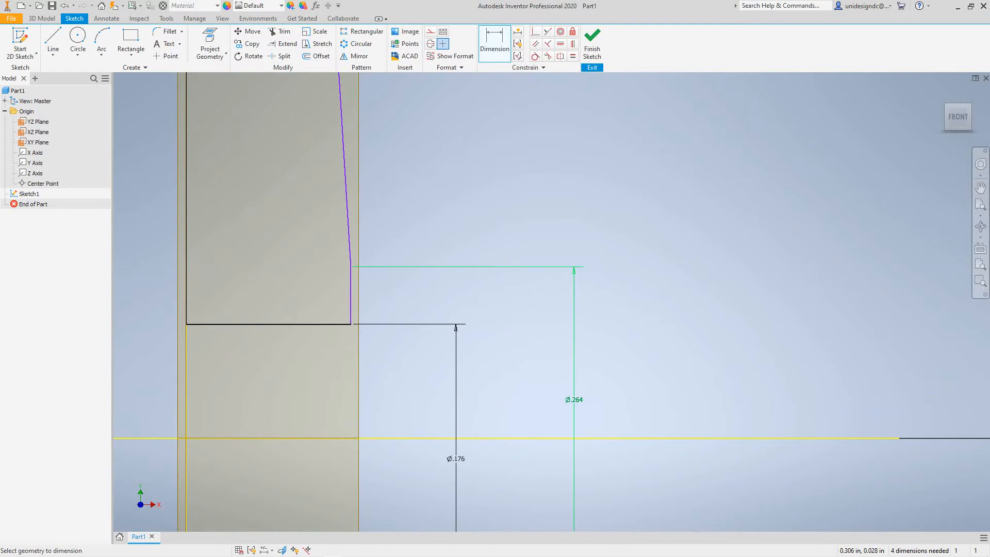
pyautogui.click(574, 400)
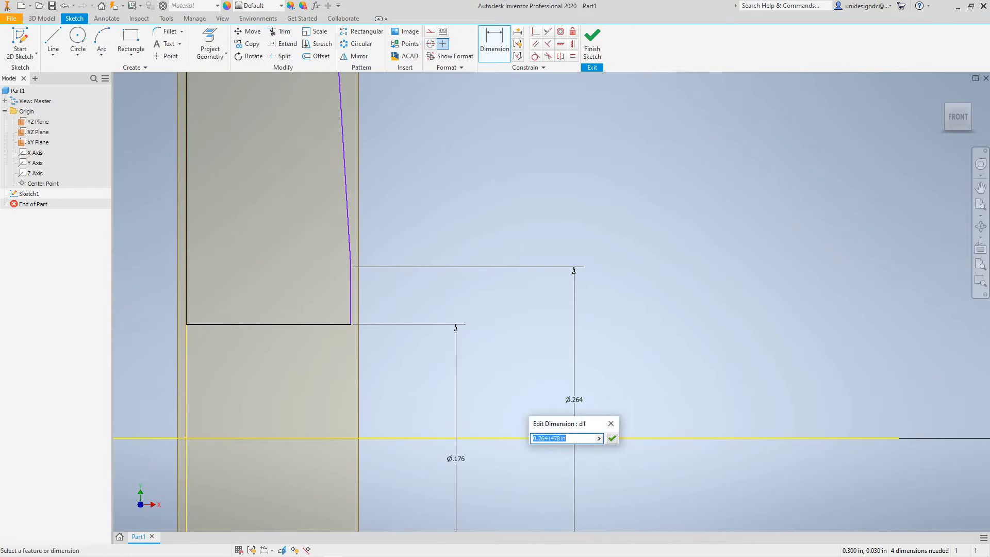
pyautogui.scroll(-2, 574, 400)
pyautogui.scroll(6, 574, 400)
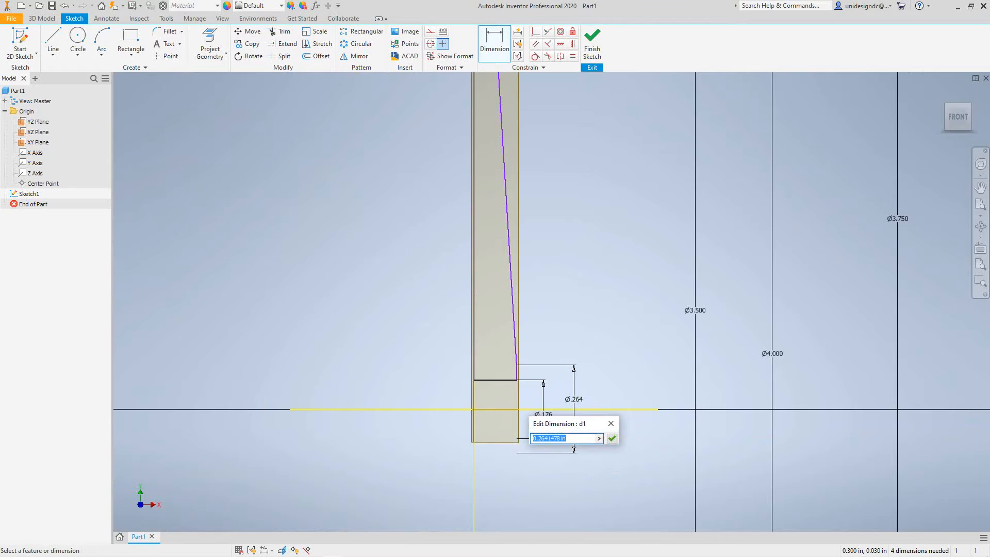
pyautogui.write('1.5')
pyautogui.press('Return')
pyautogui.scroll(-6, 613, 436)
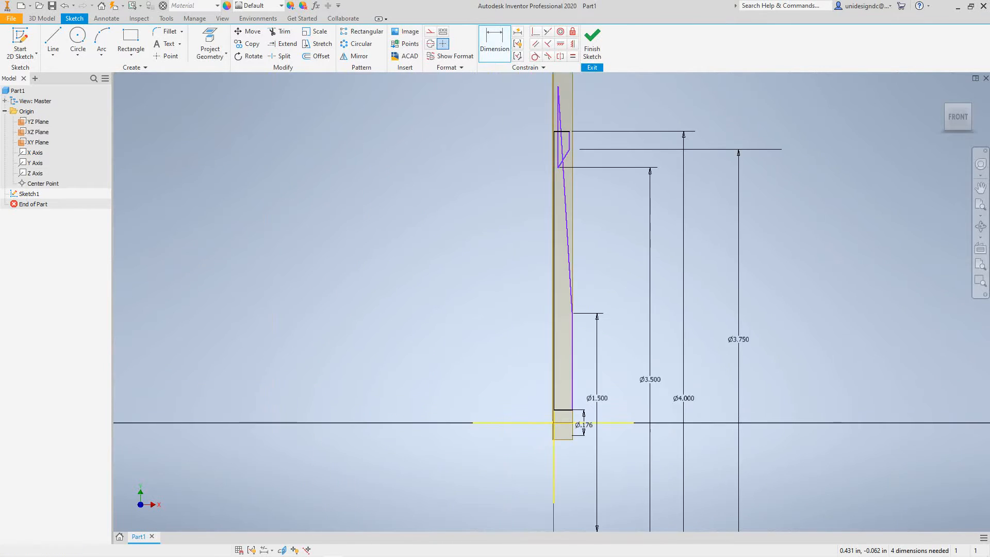
pyautogui.moveTo(615, 432); pyautogui.dragTo(585, 488, button='middle')
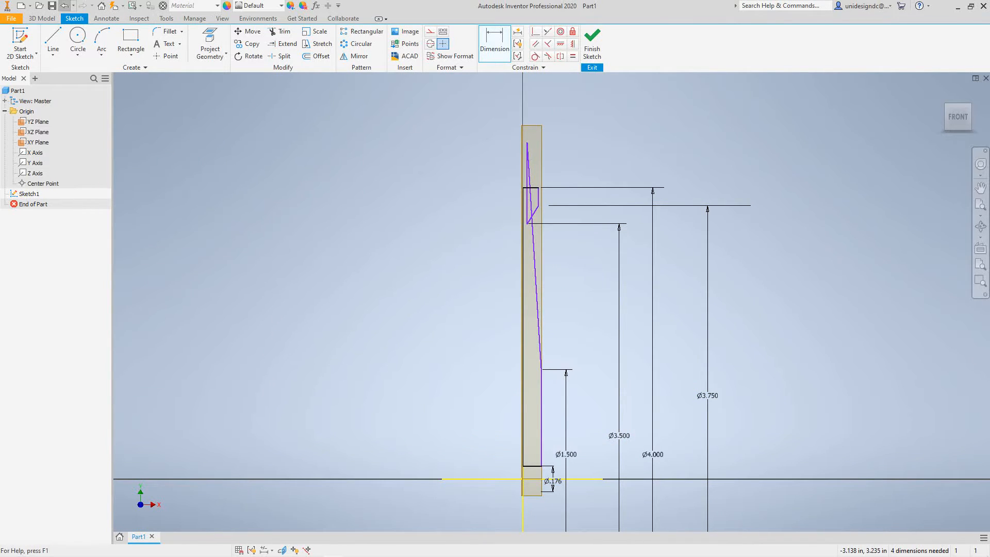
pyautogui.click(64, 6)
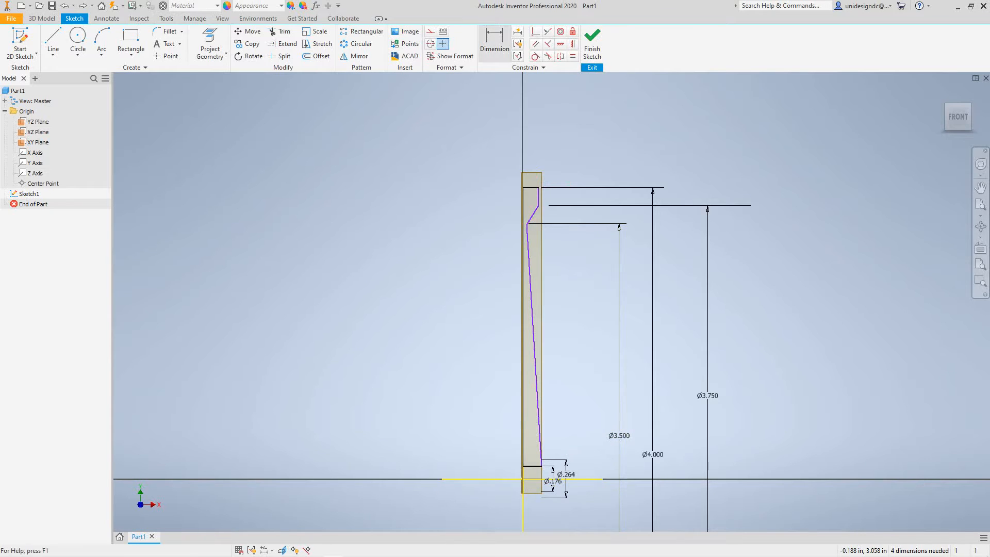
# Dimension the recess's lower corner, where the inner vertical edge meets the long sloped edge, from the X axis as a linear diameter of 1.5 in.
pyautogui.click(494, 44)
pyautogui.click(595, 479)
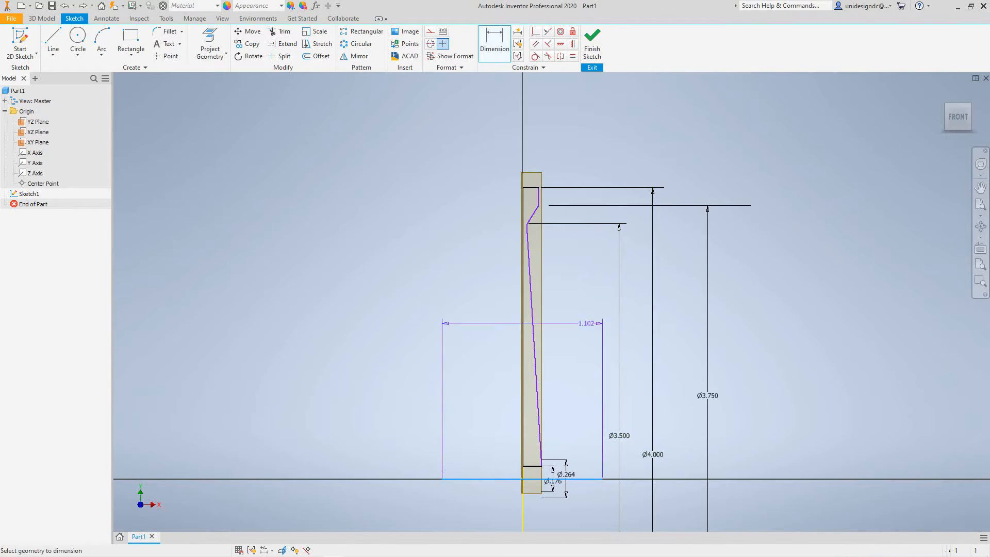
pyautogui.click(527, 233)
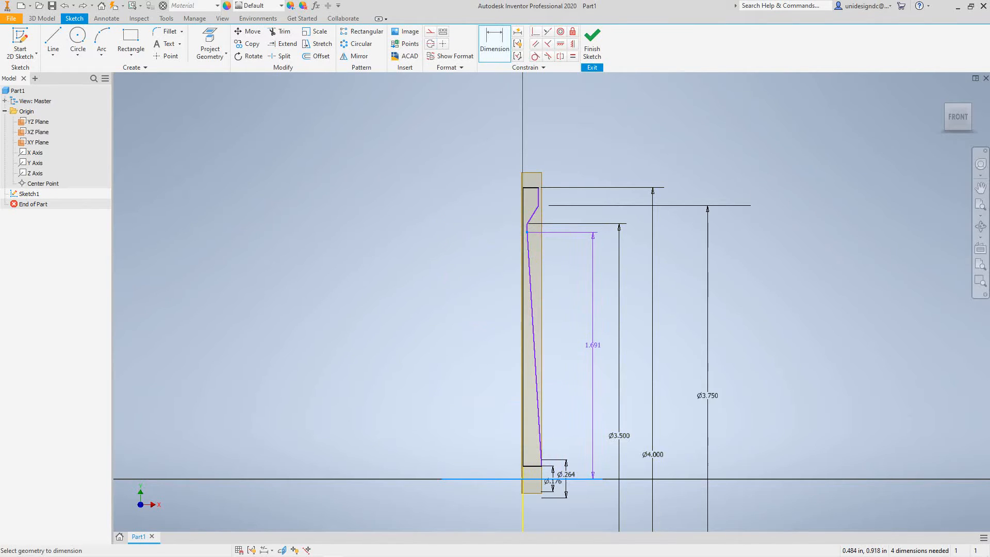
pyautogui.rightClick(593, 345)
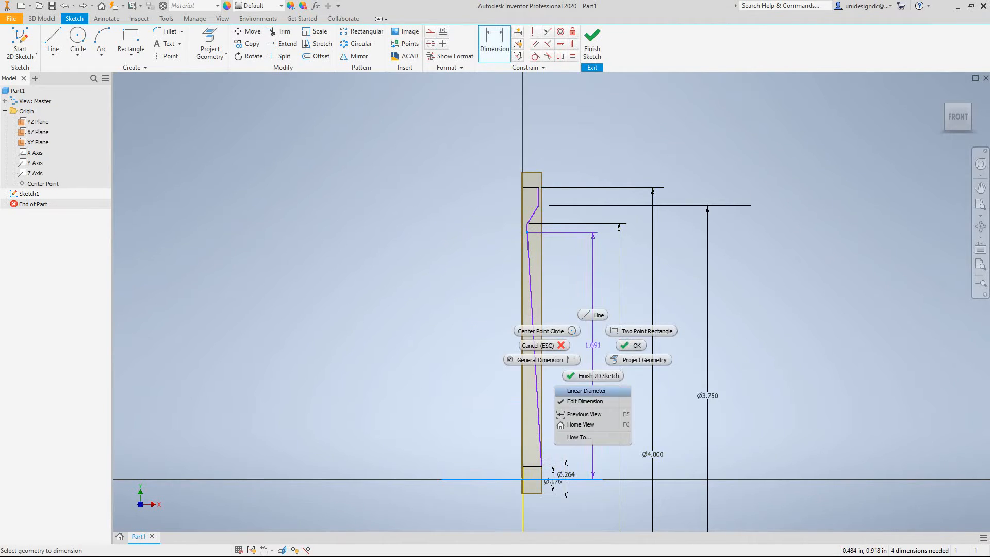
pyautogui.click(586, 391)
pyautogui.click(592, 380)
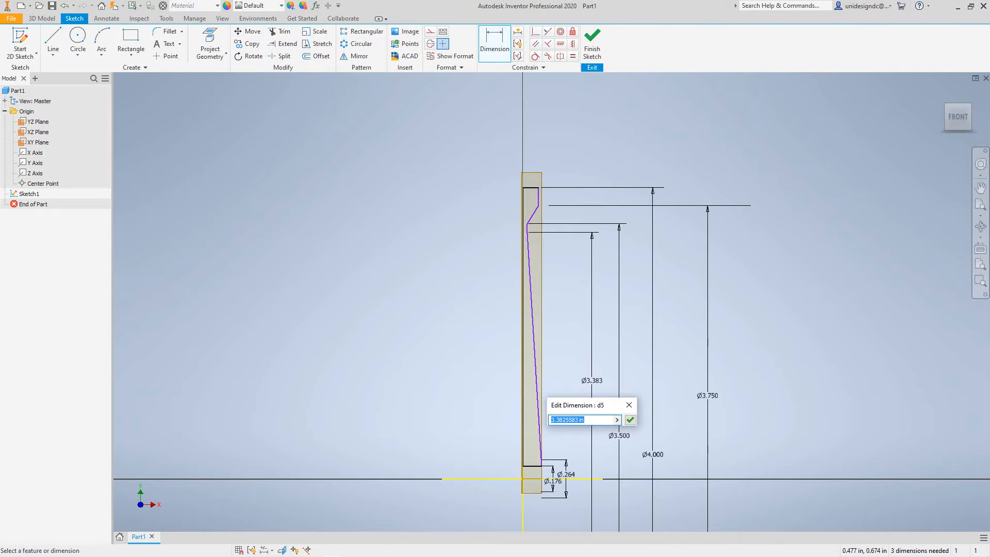
pyautogui.write('1.5')
pyautogui.click(630, 420)
# Set the linear diameter at the upper end of the short lower vertical edge to 1.25 in.
pyautogui.moveTo(593, 395)
pyautogui.mouseDown(button='middle')
pyautogui.moveTo(553, 381)
pyautogui.moveTo(440, 303)
pyautogui.mouseUp(button='middle')
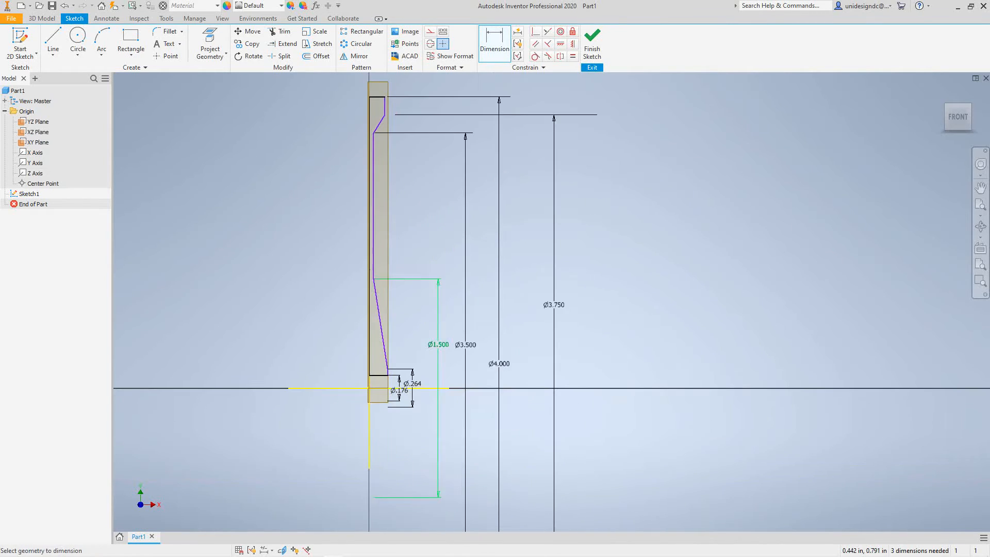
pyautogui.scroll(5, 408, 363)
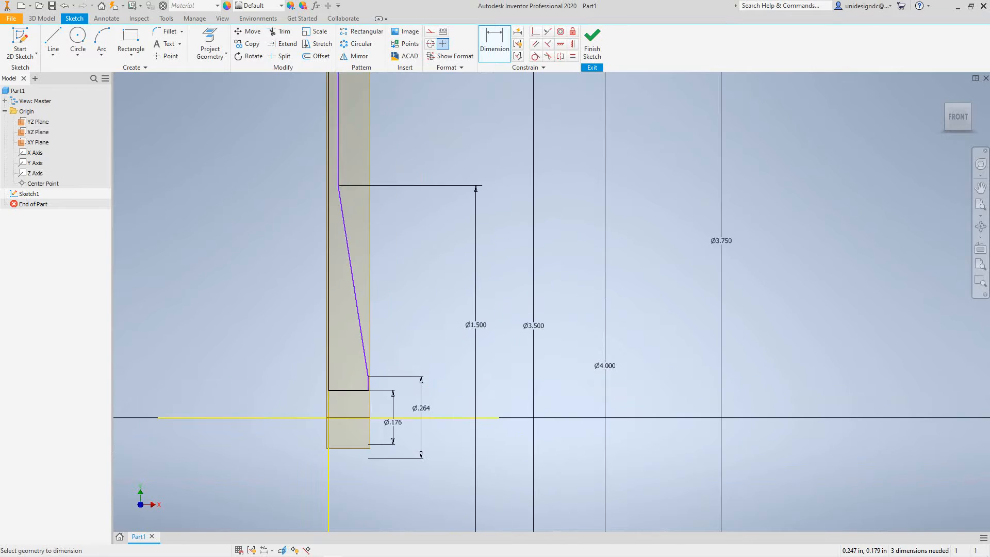
pyautogui.moveTo(435, 450); pyautogui.dragTo(462, 339, button='middle')
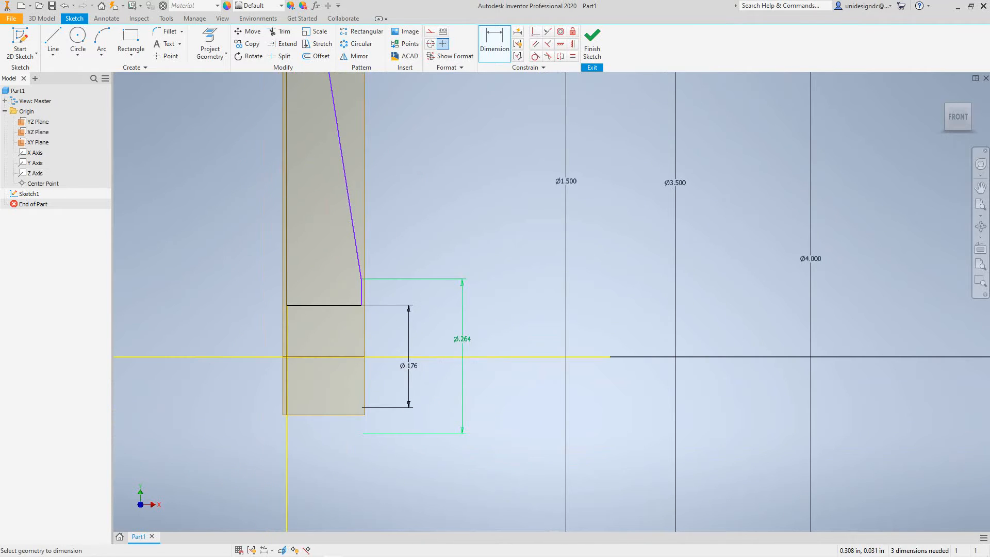
pyautogui.click(462, 339)
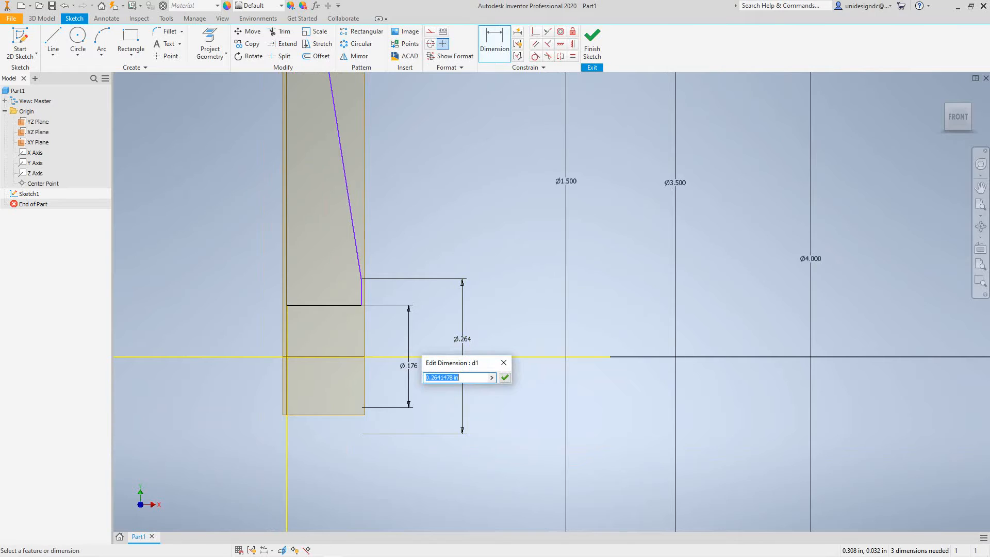
pyautogui.write('1.25')
pyautogui.click(505, 377)
# Set the linear diameter of the profile's bottom edge to 0.75 in.
pyautogui.scroll(-10, 509, 378)
pyautogui.scroll(12, 508, 380)
pyautogui.moveTo(508, 380); pyautogui.dragTo(504, 499, button='middle')
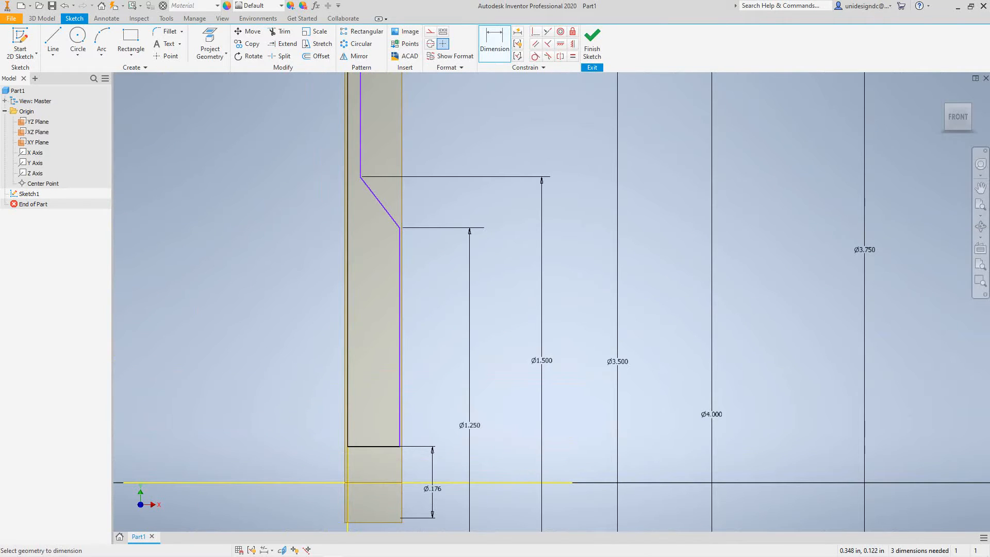
pyautogui.moveTo(488, 434); pyautogui.dragTo(486, 343, button='middle')
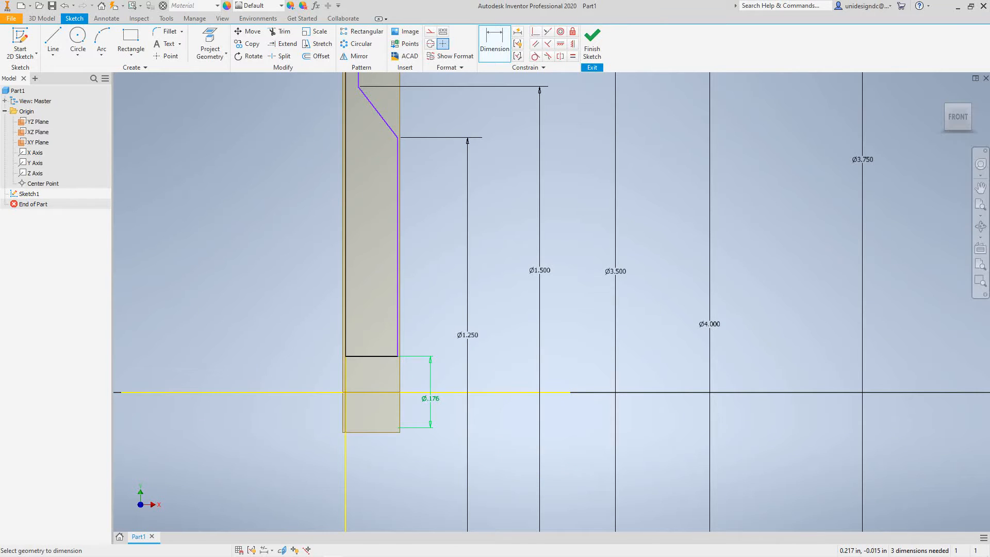
pyautogui.click(431, 398)
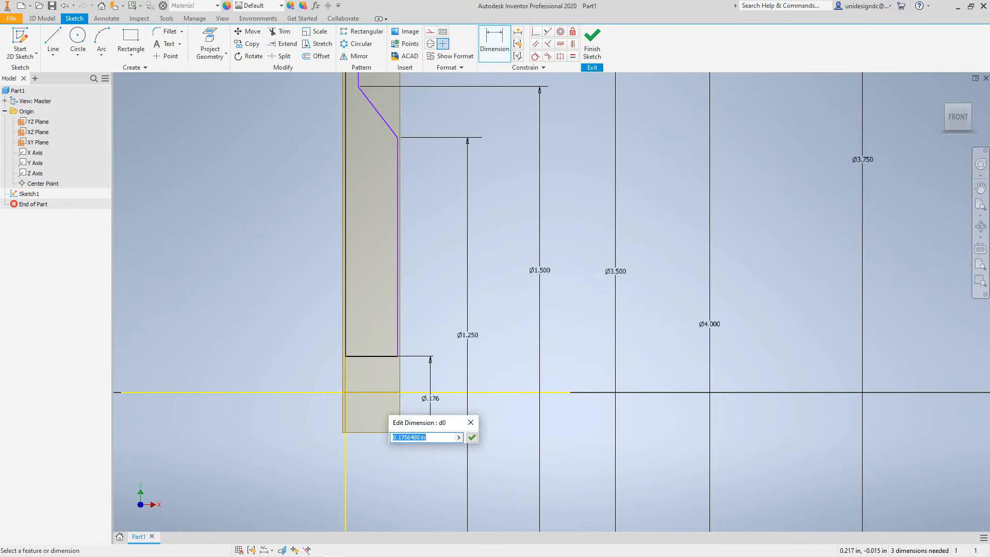
pyautogui.write('.750')
pyautogui.click(472, 437)
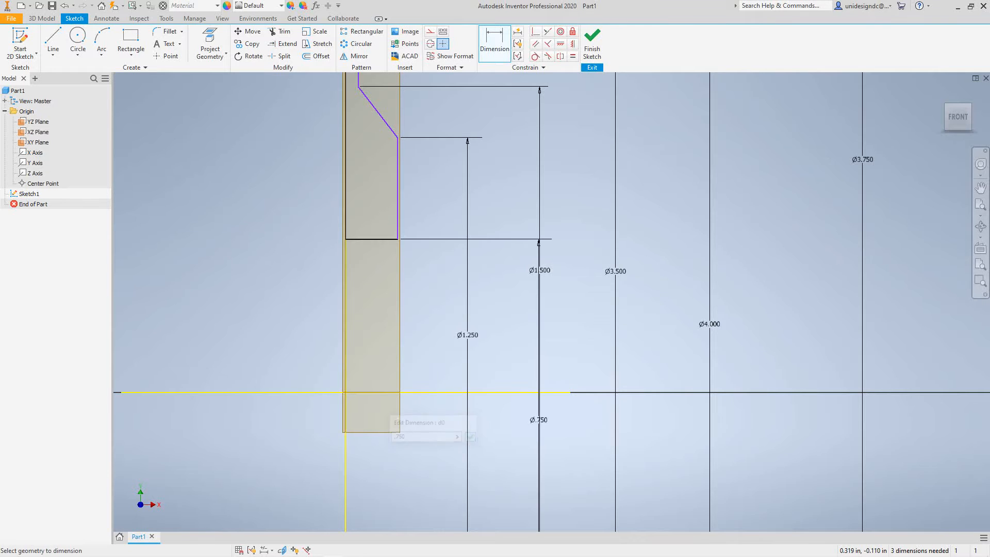
# Dimension the width of the profile's top edge as 0.5 in.
pyautogui.scroll(-2, 440, 371)
pyautogui.scroll(7, 440, 371)
pyautogui.moveTo(440, 371); pyautogui.dragTo(457, 475, button='middle')
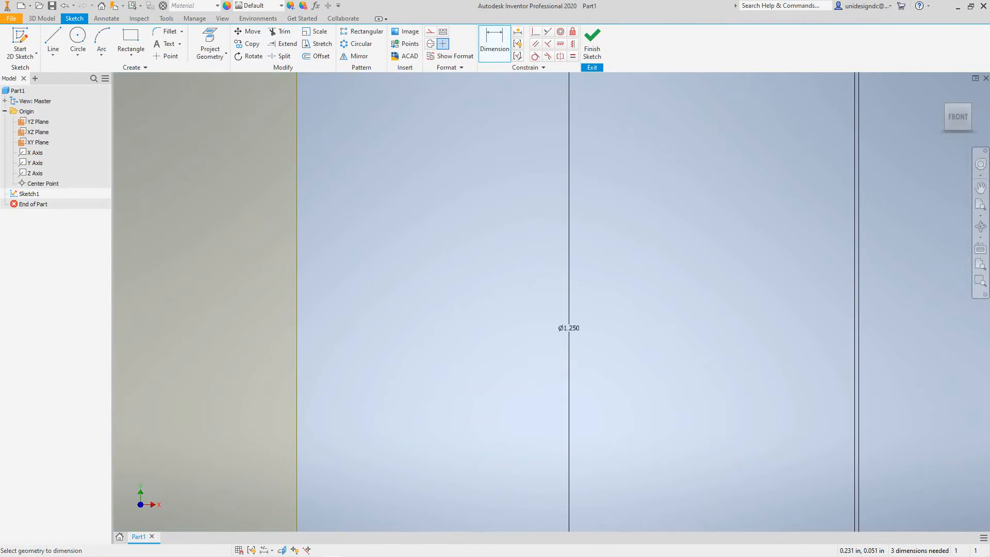
pyautogui.scroll(-7, 379, 157)
pyautogui.moveTo(392, 153); pyautogui.dragTo(425, 359, button='middle')
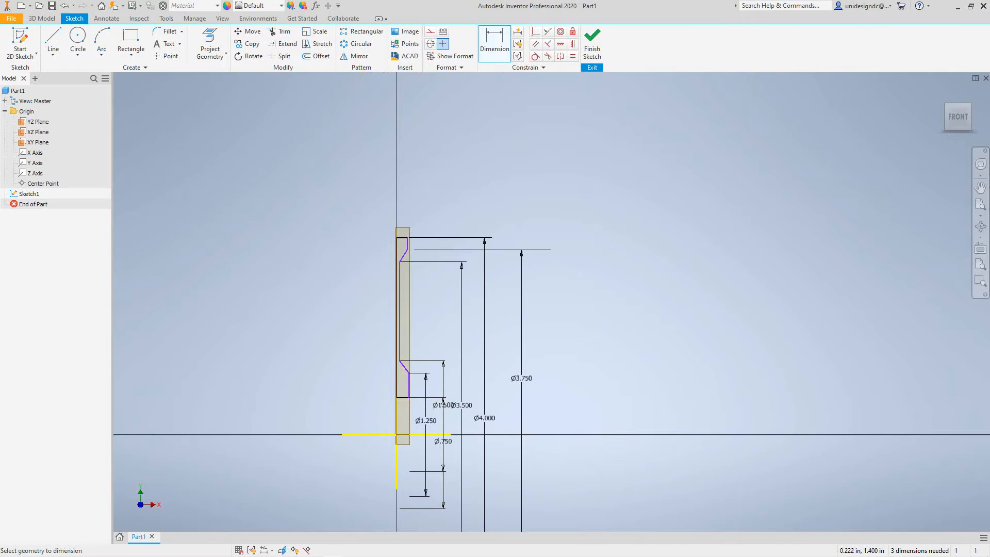
pyautogui.scroll(4, 419, 222)
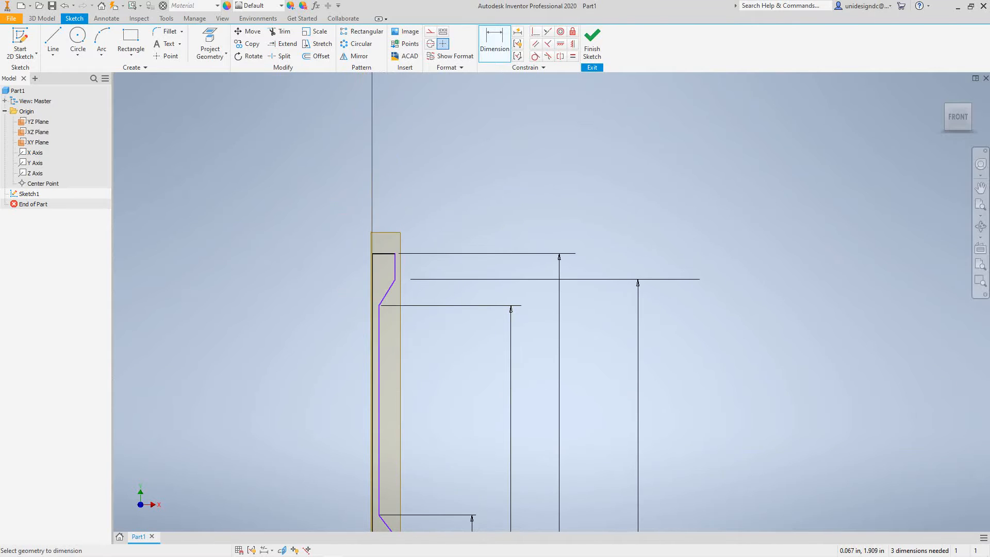
pyautogui.scroll(1, 389, 234)
pyautogui.click(383, 258)
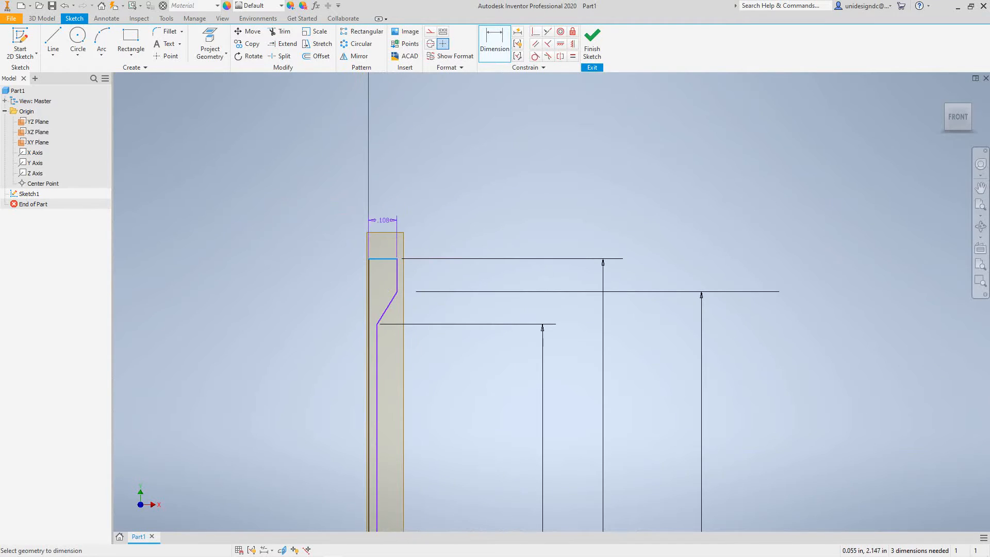
pyautogui.click(383, 216)
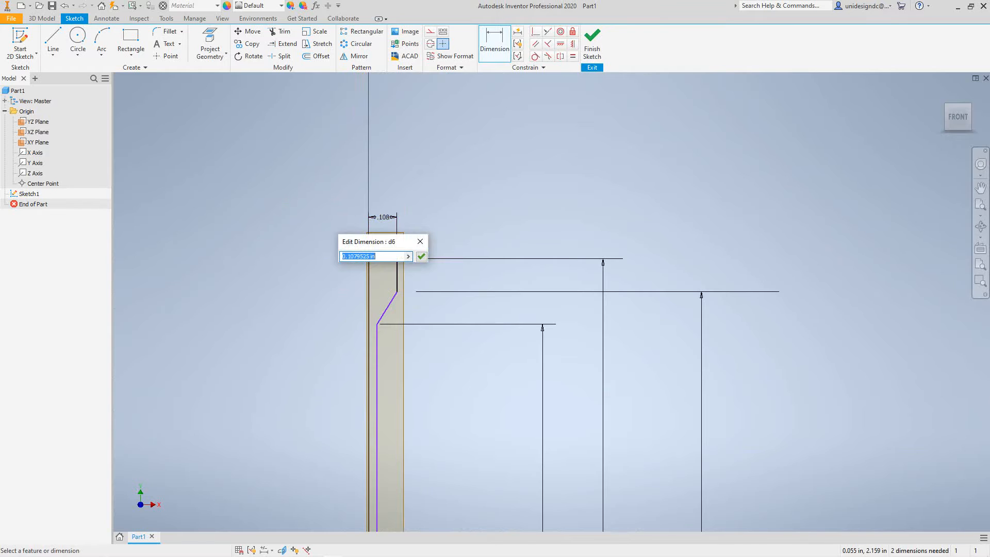
pyautogui.write('.500')
pyautogui.click(422, 257)
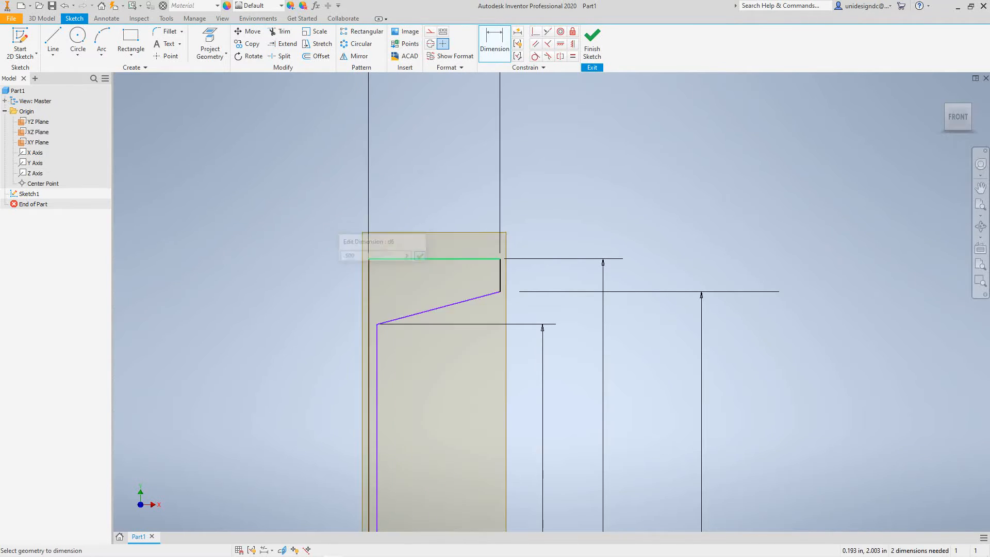
# Dimension the distance between the profile's long outer vertical edge and the recess's inner vertical edge as 0.125 in.
pyautogui.scroll(5, 419, 259)
pyautogui.scroll(-6, 419, 261)
pyautogui.scroll(-2, 419, 261)
pyautogui.moveTo(418, 261); pyautogui.dragTo(380, 162, button='middle')
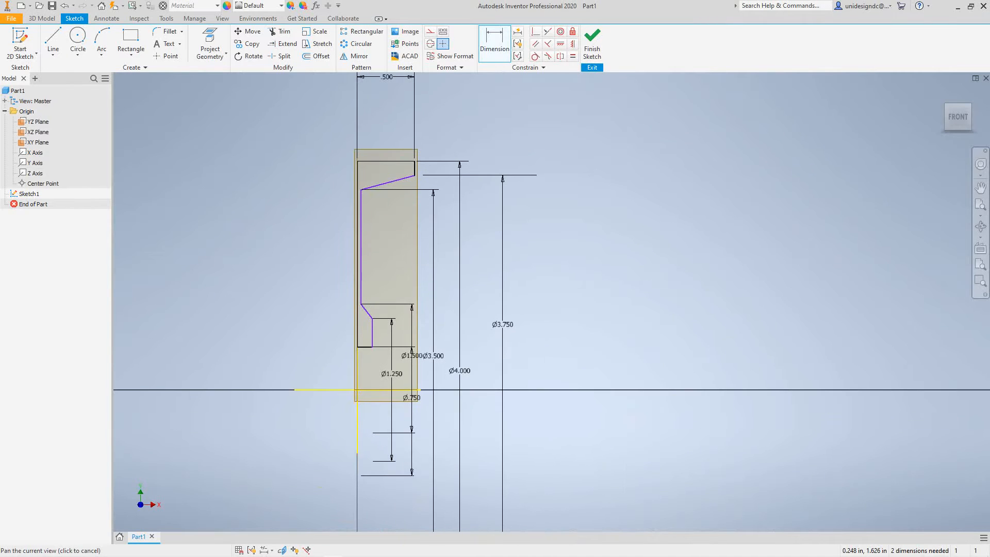
pyautogui.scroll(6, 368, 255)
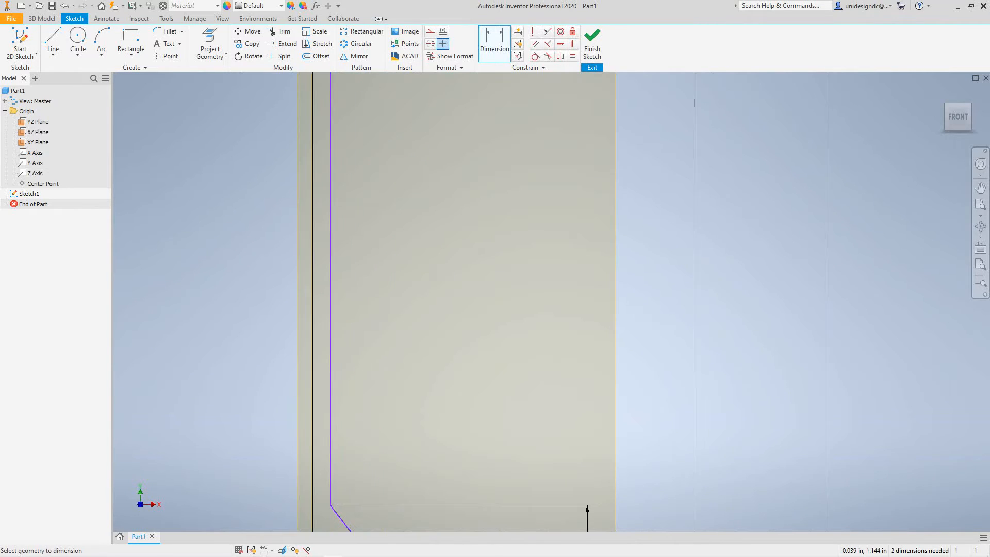
pyautogui.click(314, 255)
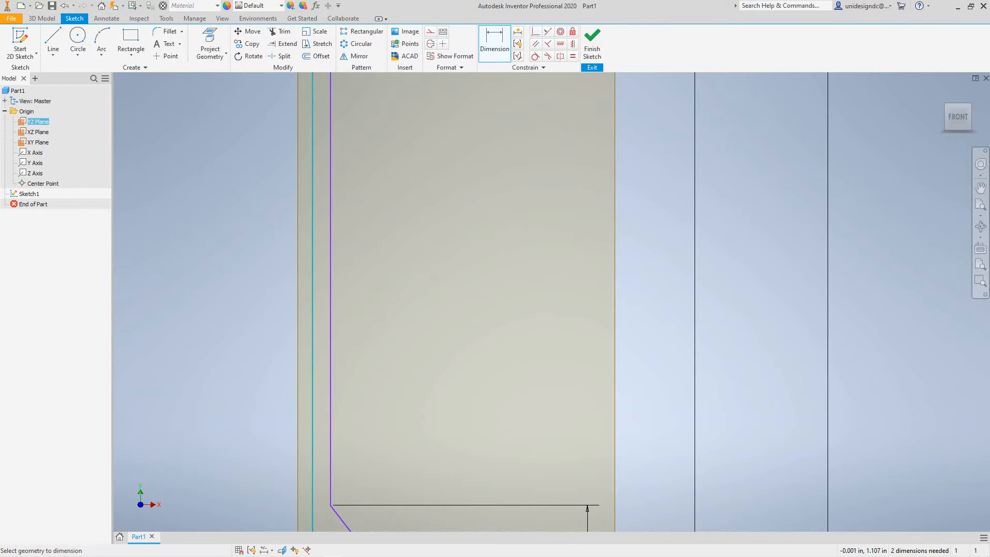
pyautogui.click(331, 302)
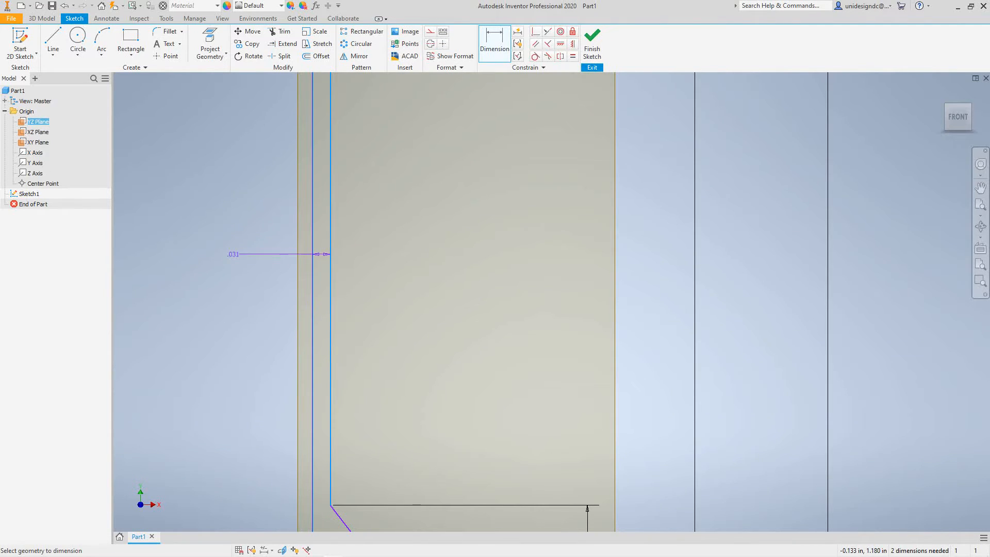
pyautogui.click(234, 254)
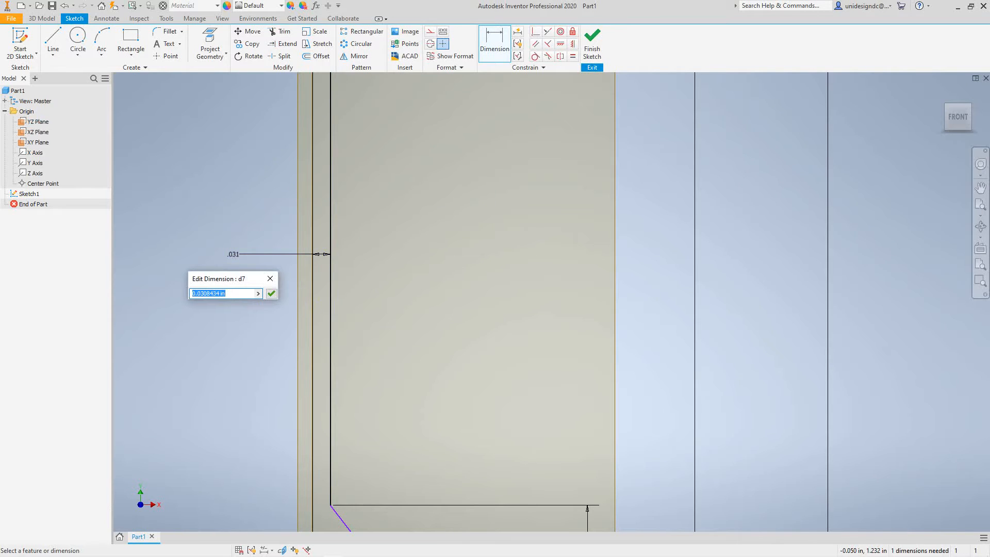
pyautogui.write('.125')
pyautogui.click(272, 294)
# Dimension the width of the profile's bottom edge as 0.75 in.
pyautogui.scroll(-8, 325, 281)
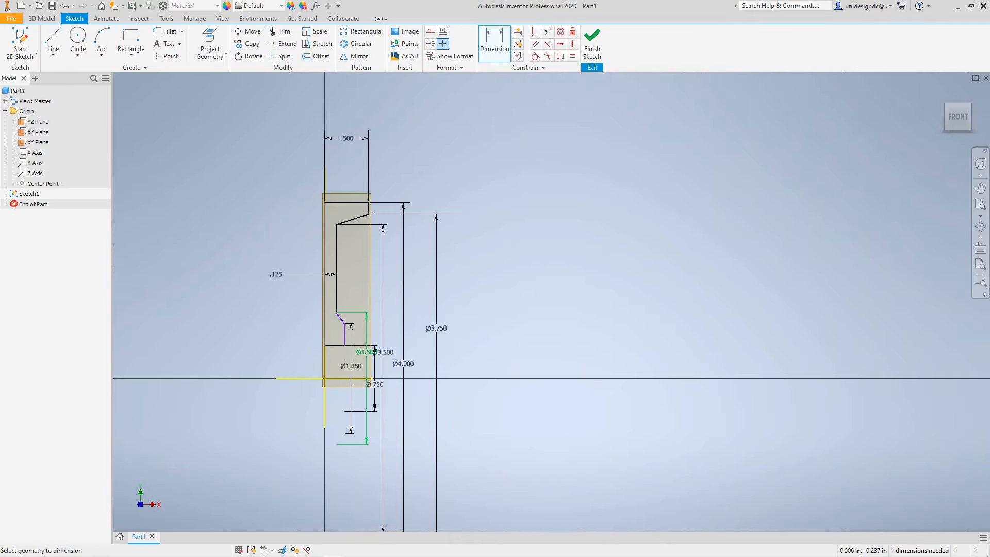
pyautogui.scroll(5, 331, 348)
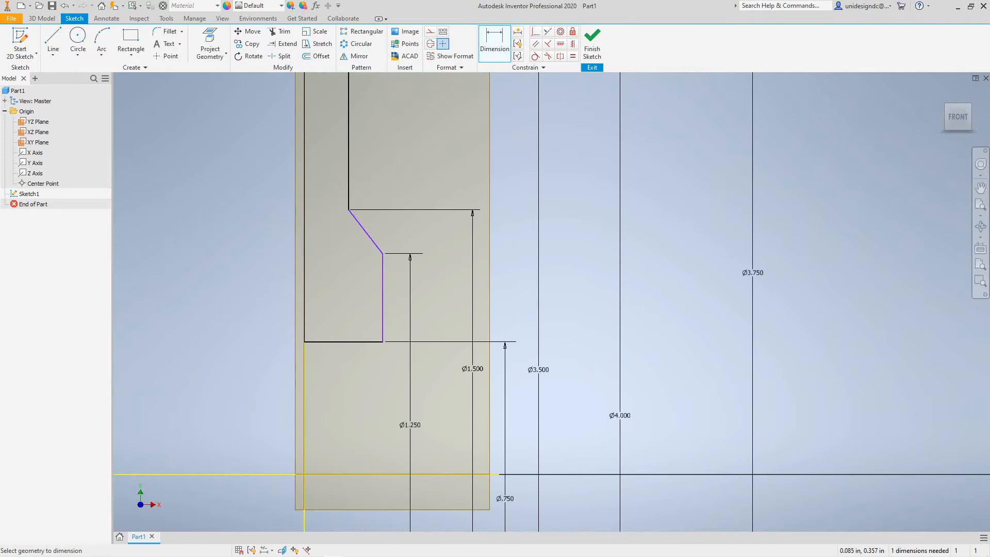
pyautogui.click(340, 341)
pyautogui.click(340, 384)
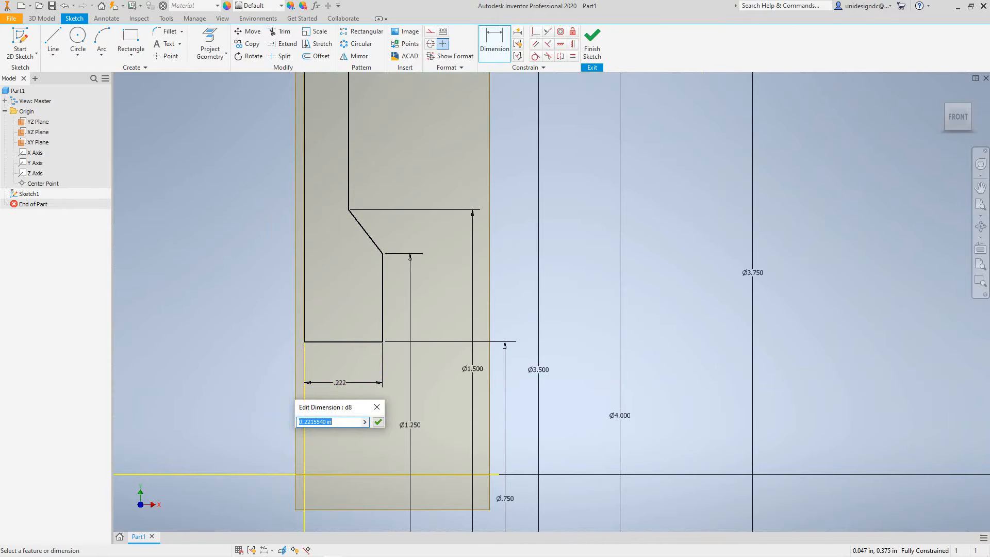
pyautogui.write('.750')
pyautogui.click(378, 422)
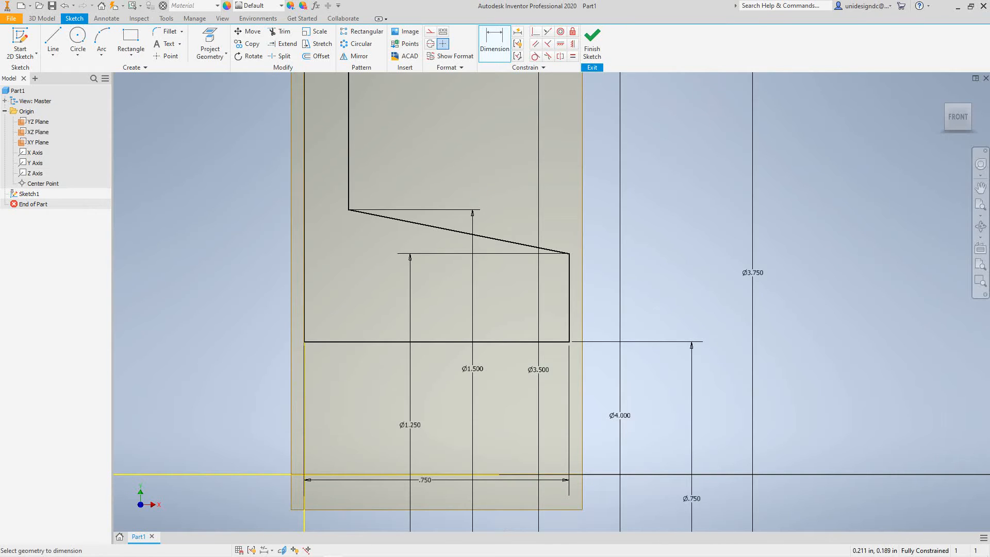
# Finish the profile sketch and switch to the isometric home view.
pyautogui.scroll(-5, 380, 389)
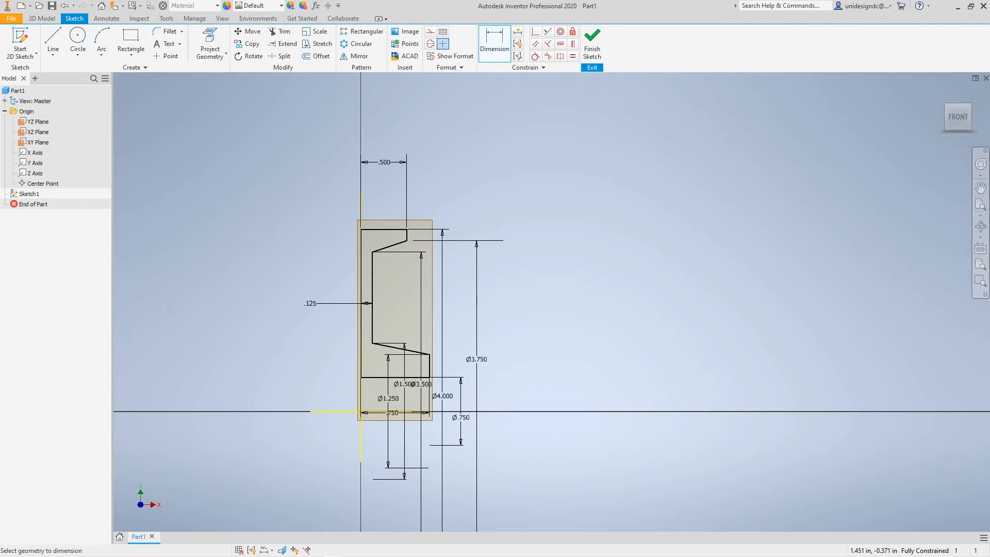
pyautogui.moveTo(570, 285)
pyautogui.mouseDown(button='middle')
pyautogui.moveTo(601, 305)
pyautogui.moveTo(618, 349)
pyautogui.moveTo(625, 271)
pyautogui.mouseUp(button='middle')
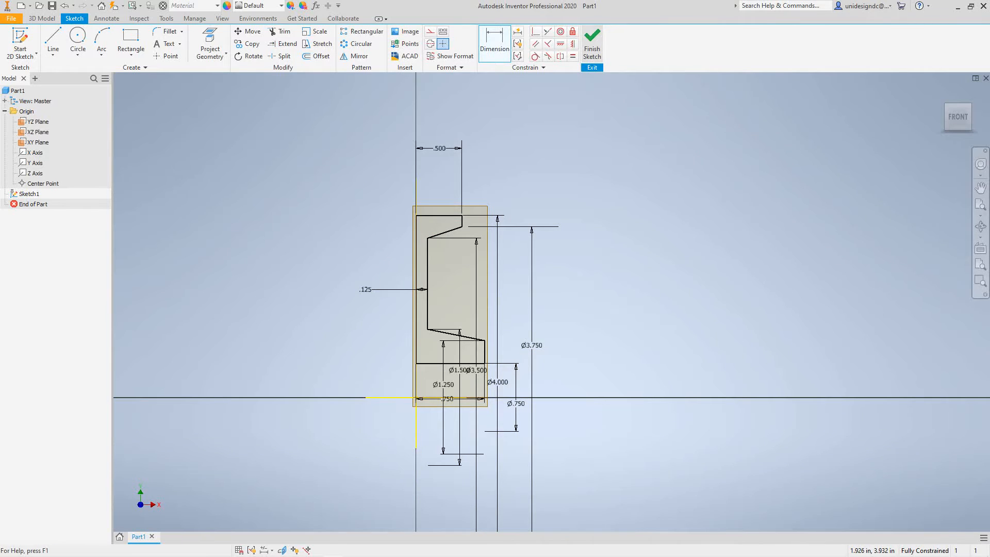
pyautogui.click(592, 44)
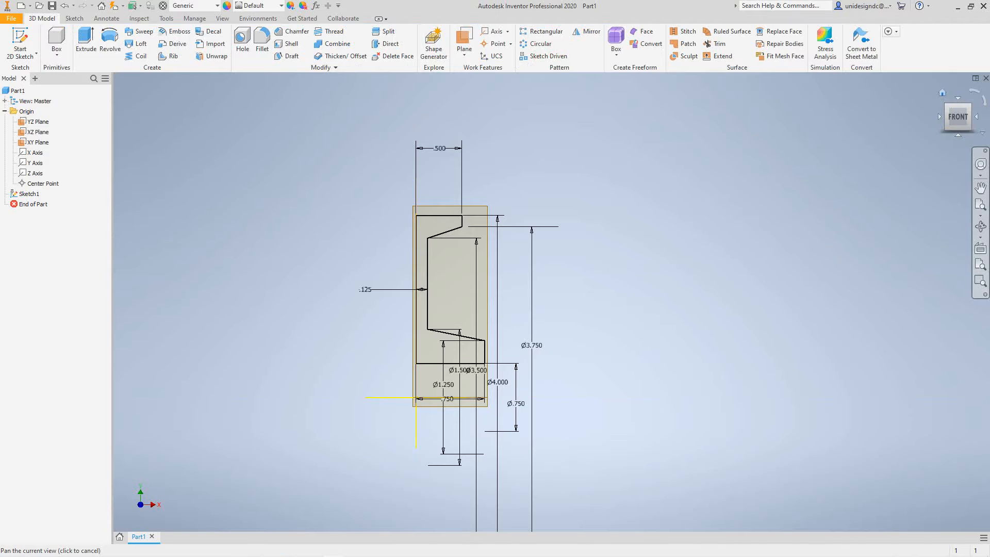
pyautogui.click(942, 93)
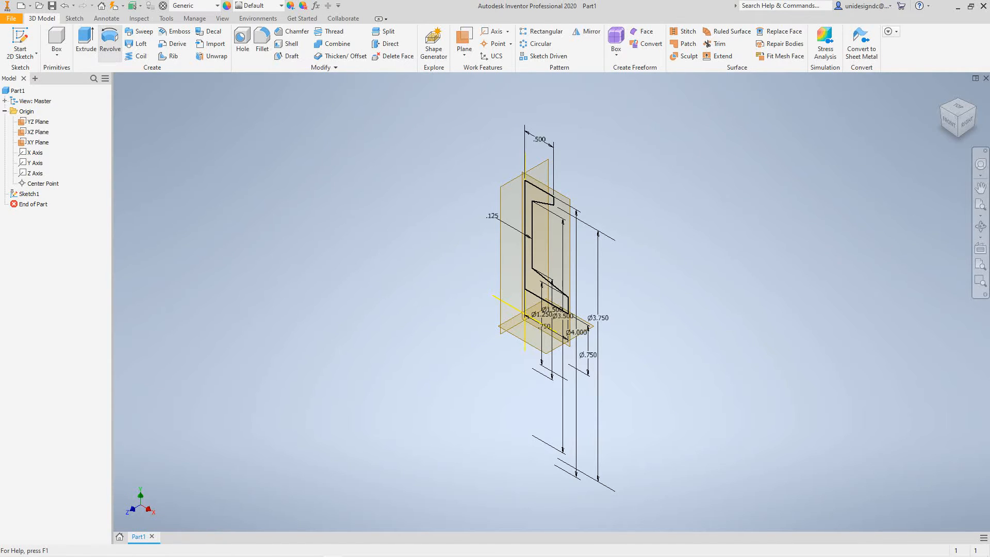
# Revolve the closed profile a full 360 degrees about the X axis into a solid.
pyautogui.click(110, 40)
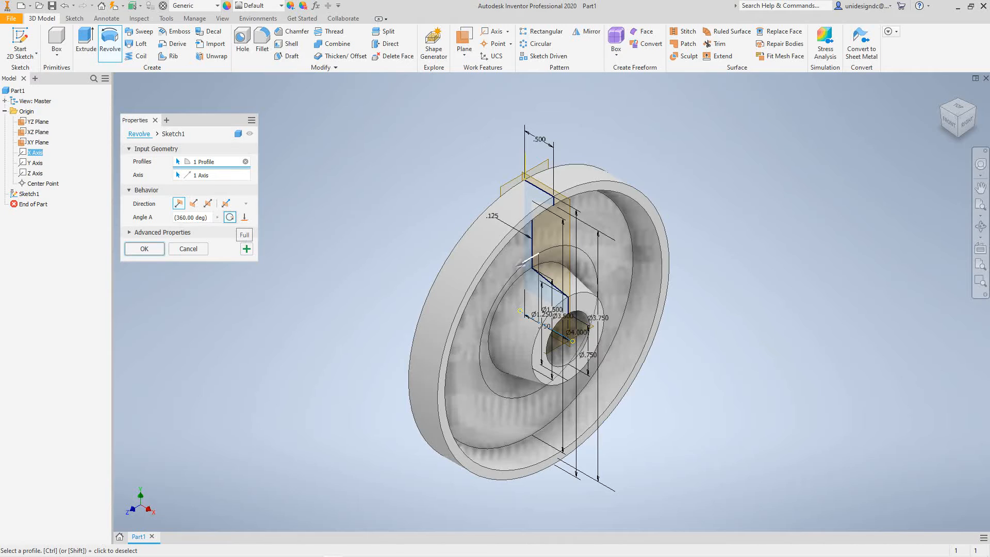
pyautogui.click(230, 217)
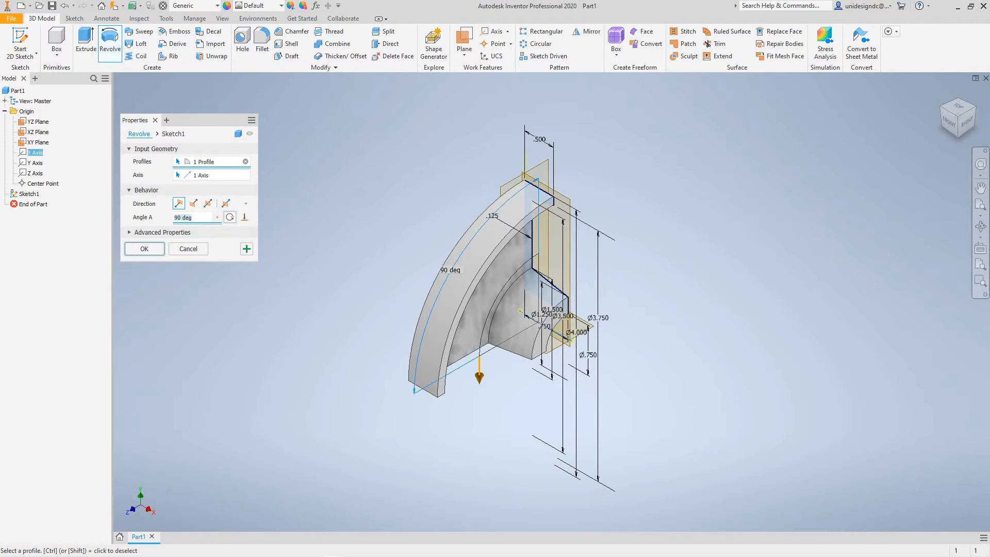
pyautogui.click(229, 217)
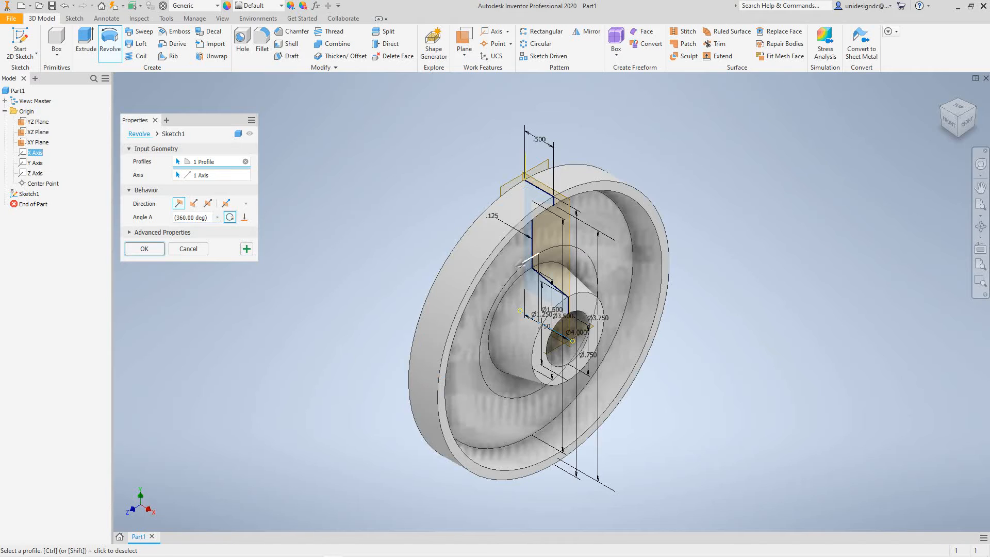
pyautogui.click(230, 217)
pyautogui.click(218, 217)
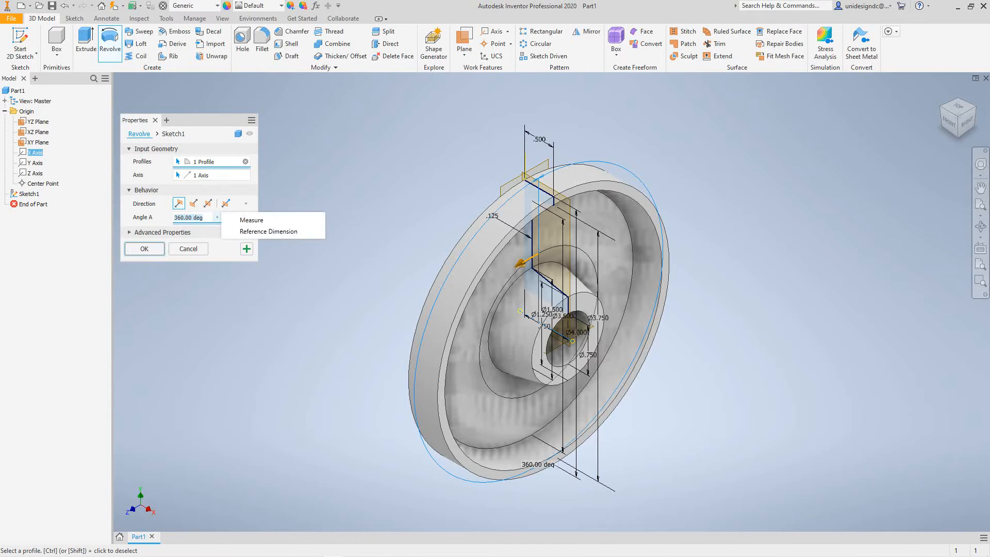
pyautogui.press('Escape')
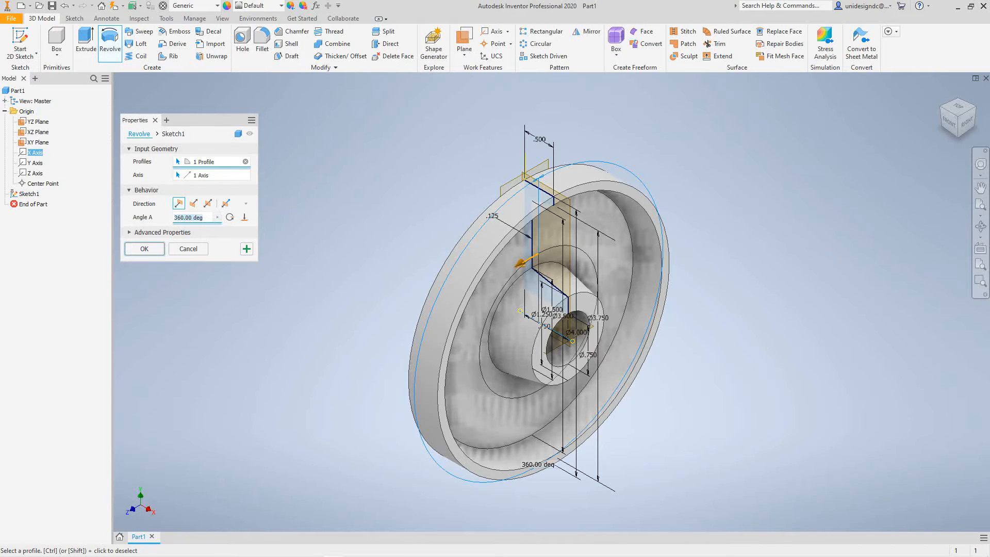
pyautogui.press('Return')
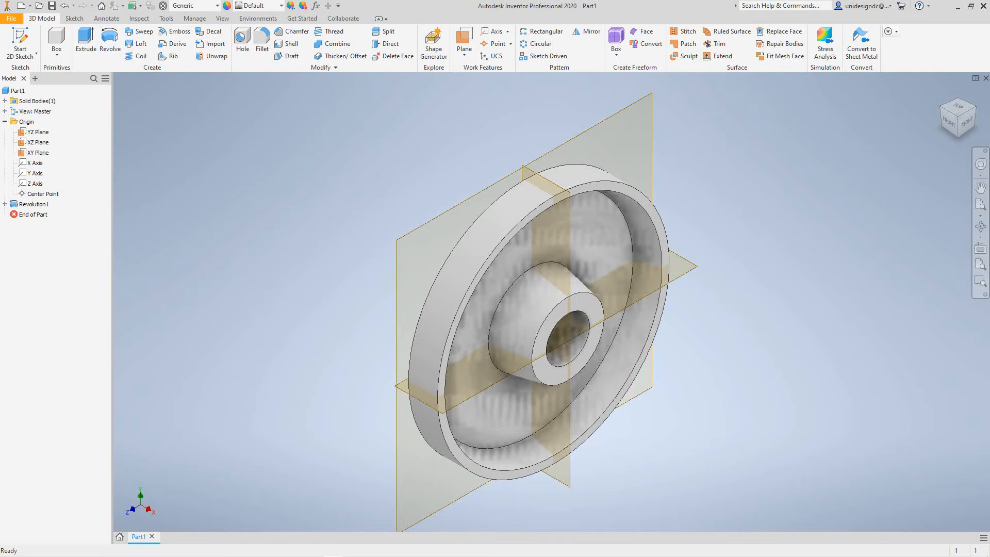
# Examine the revolved wheel from its hub side and its flat back face, ending in the home view.
pyautogui.moveTo(249, 287)
pyautogui.mouseDown(button='middle')
pyautogui.moveTo(271, 315)
pyautogui.moveTo(264, 275)
pyautogui.mouseUp(button='middle')
pyautogui.scroll(-4, 271, 315)
pyautogui.scroll(3, 270, 315)
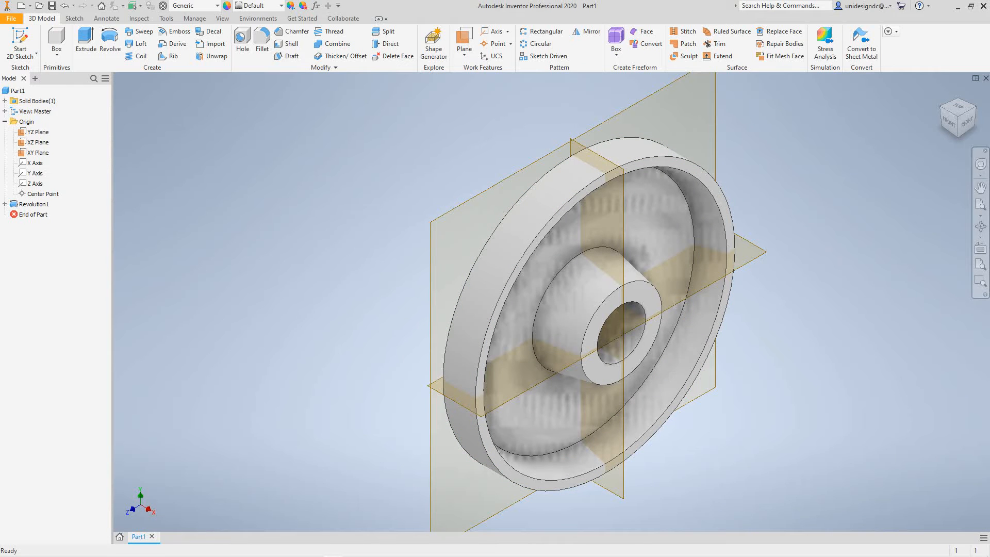
pyautogui.scroll(3, 768, 232)
pyautogui.scroll(-8, 769, 232)
pyautogui.scroll(6, 769, 232)
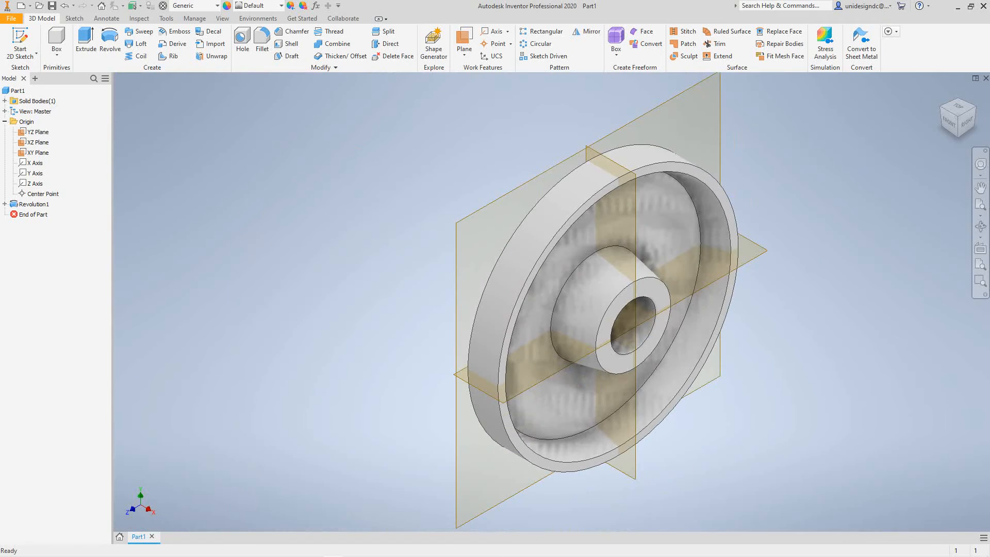
pyautogui.moveTo(768, 232)
pyautogui.keyDown('shift'); pyautogui.mouseDown(button='middle')
pyautogui.moveTo(923, 258)
pyautogui.moveTo(887, 418)
pyautogui.moveTo(859, 405)
pyautogui.moveTo(891, 227)
pyautogui.mouseUp(button='middle'); pyautogui.keyUp('shift')
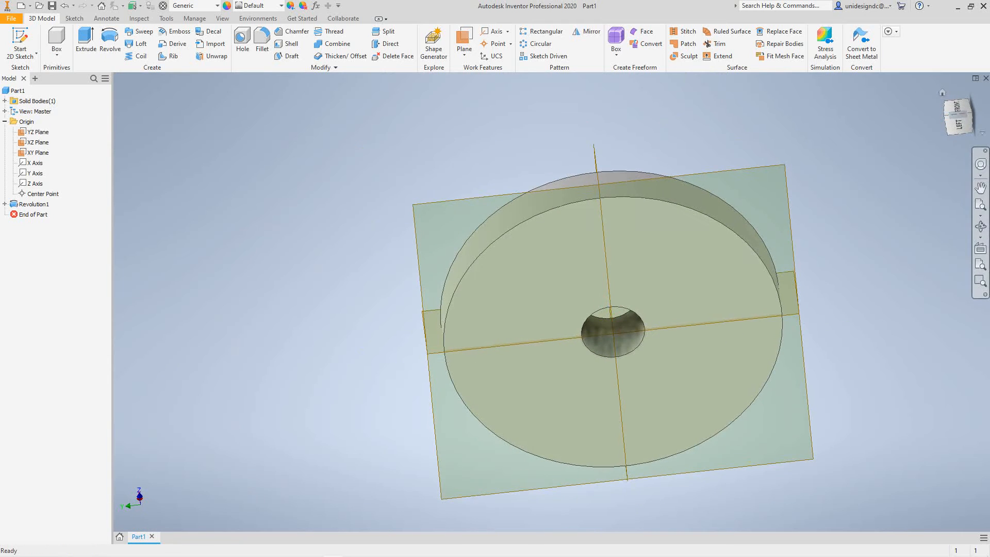
pyautogui.click(942, 93)
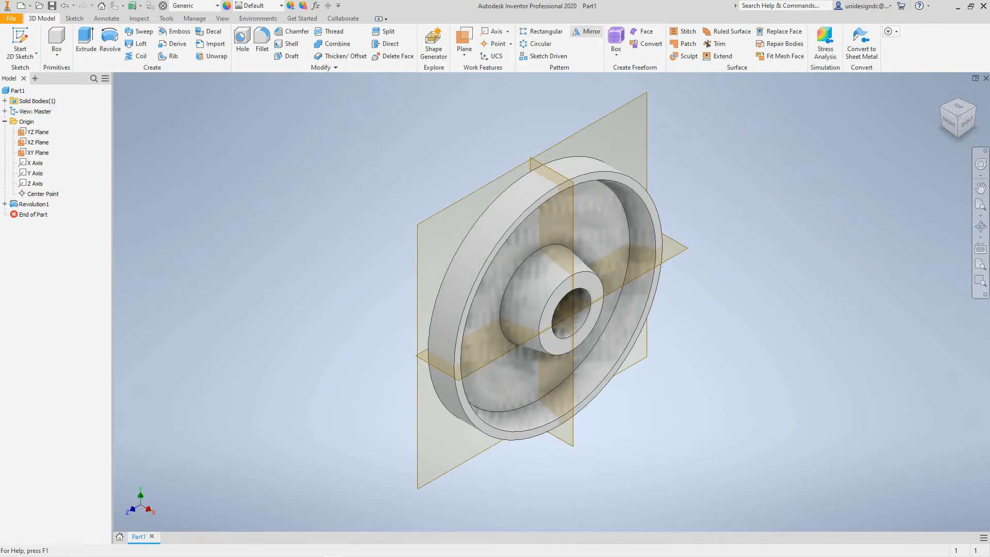
pyautogui.click(586, 31)
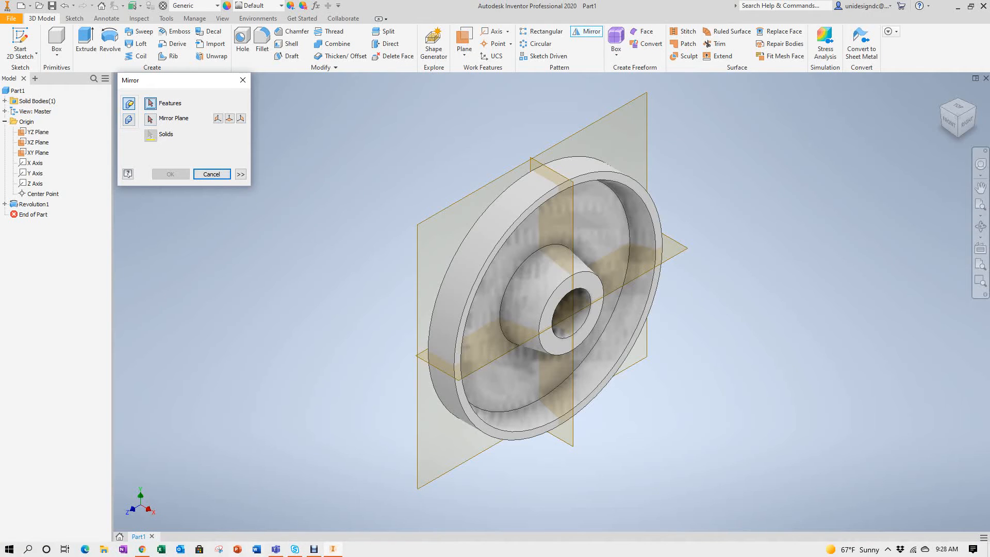
pyautogui.scroll(5, 406, 358)
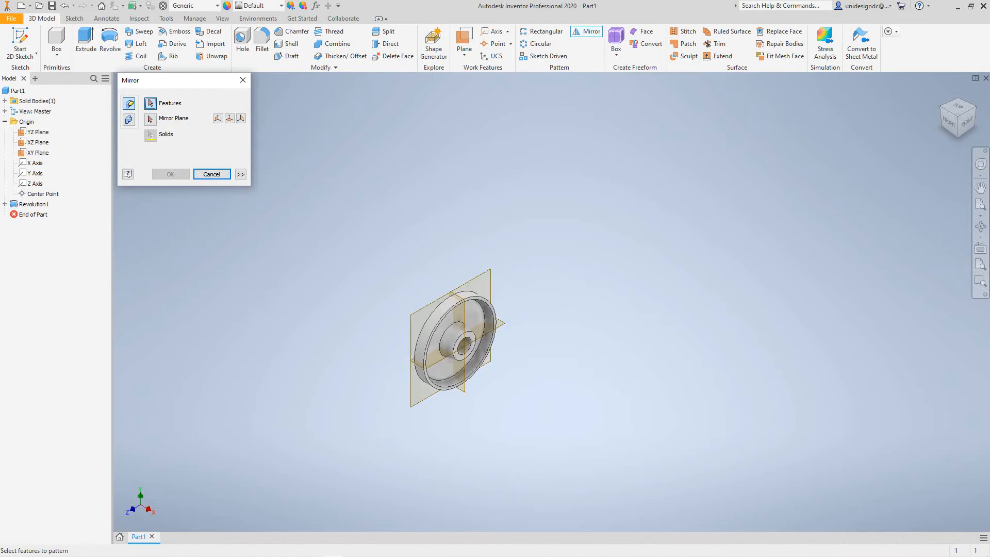
pyautogui.scroll(-6, 406, 358)
pyautogui.click(451, 328)
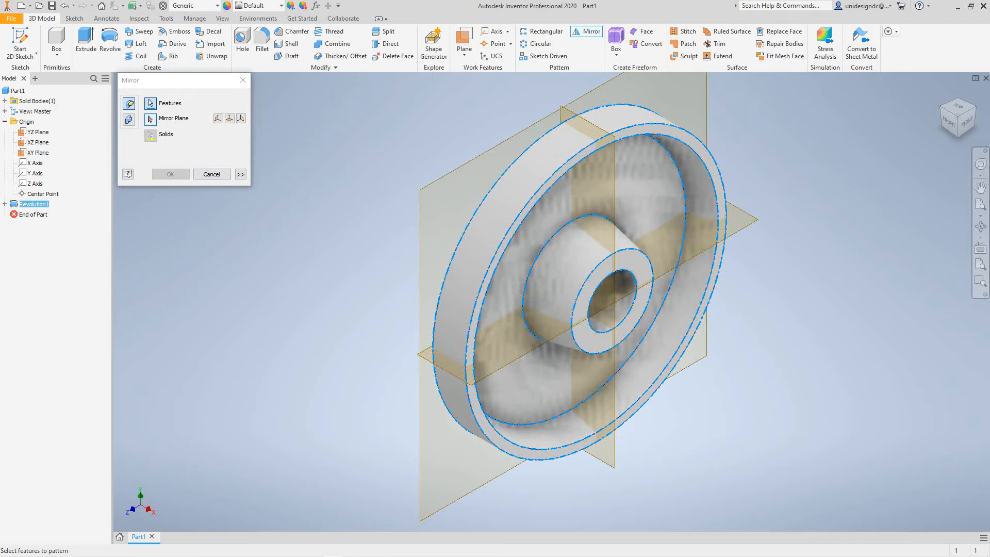
pyautogui.click(150, 119)
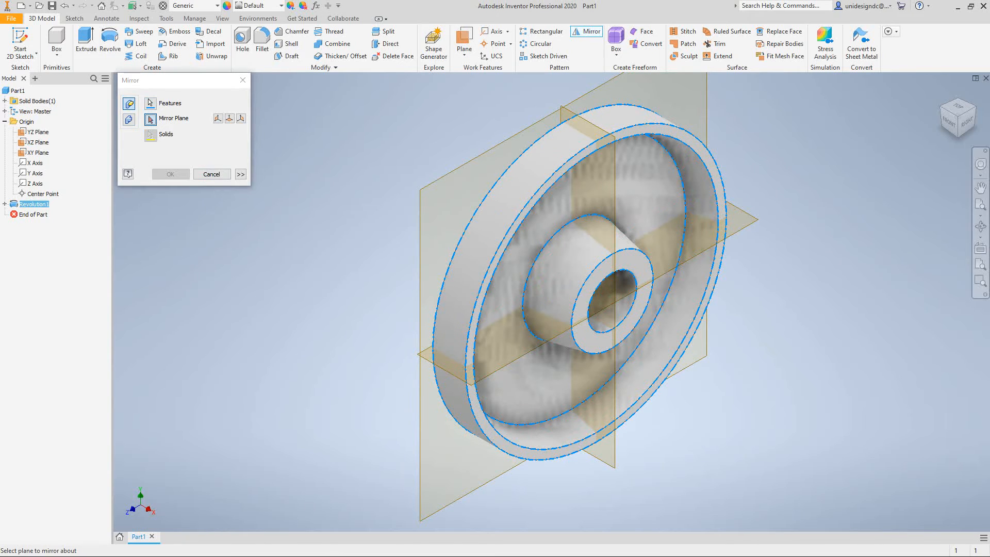
pyautogui.rightClick(293, 231)
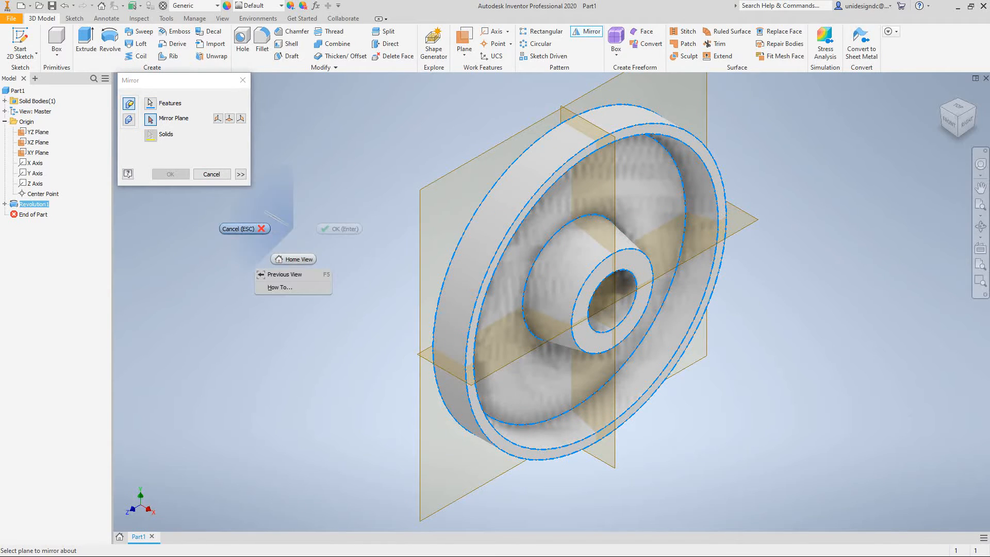
pyautogui.click(212, 174)
pyautogui.scroll(-5, 299, 219)
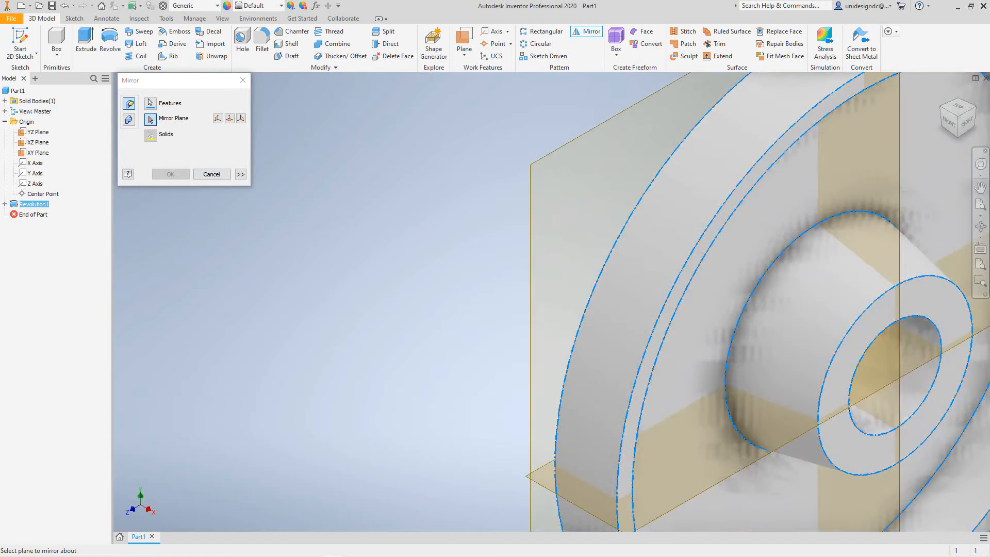
pyautogui.scroll(4, 299, 220)
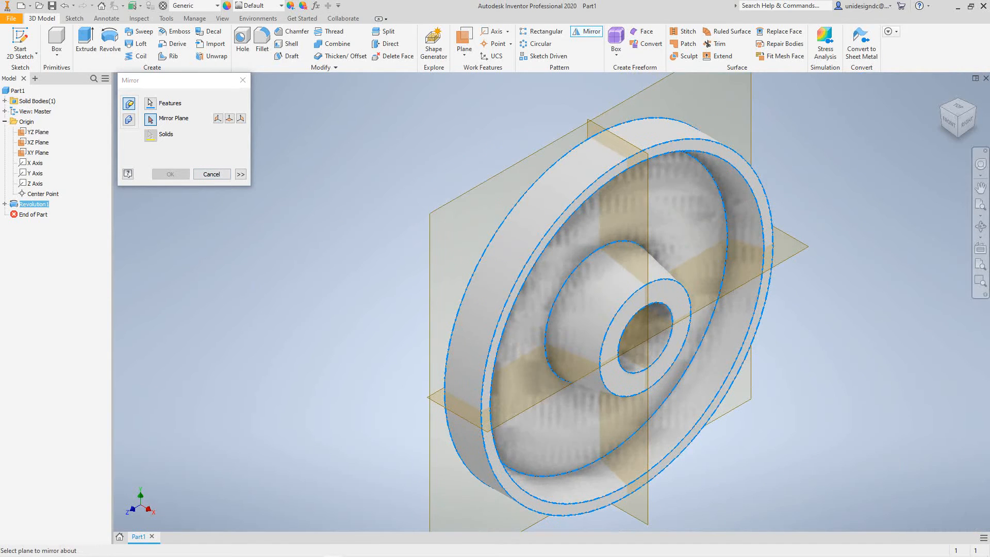
pyautogui.click(212, 174)
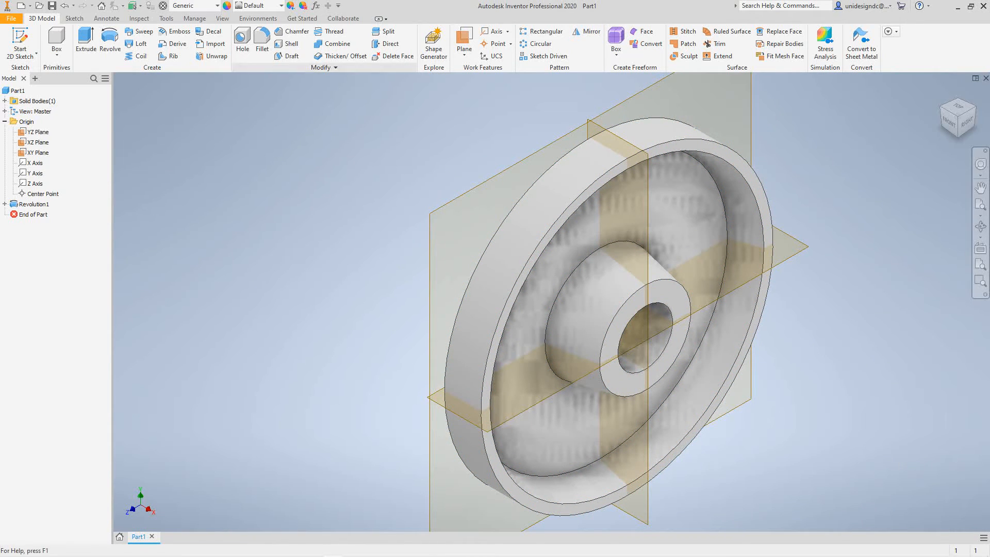
# Mirror the revolved feature about its flat back face to complete the symmetrical wheel.
pyautogui.click(587, 32)
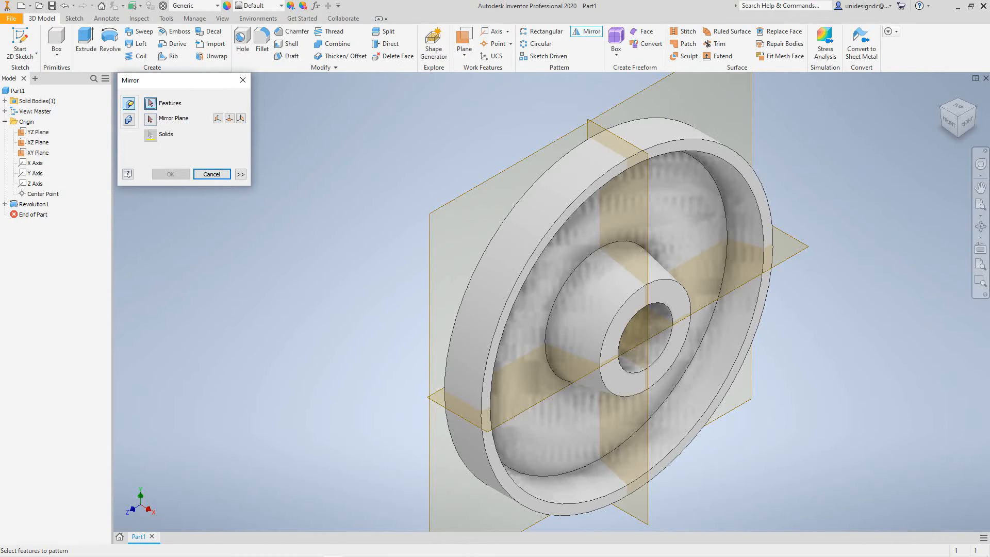
pyautogui.rightClick(278, 264)
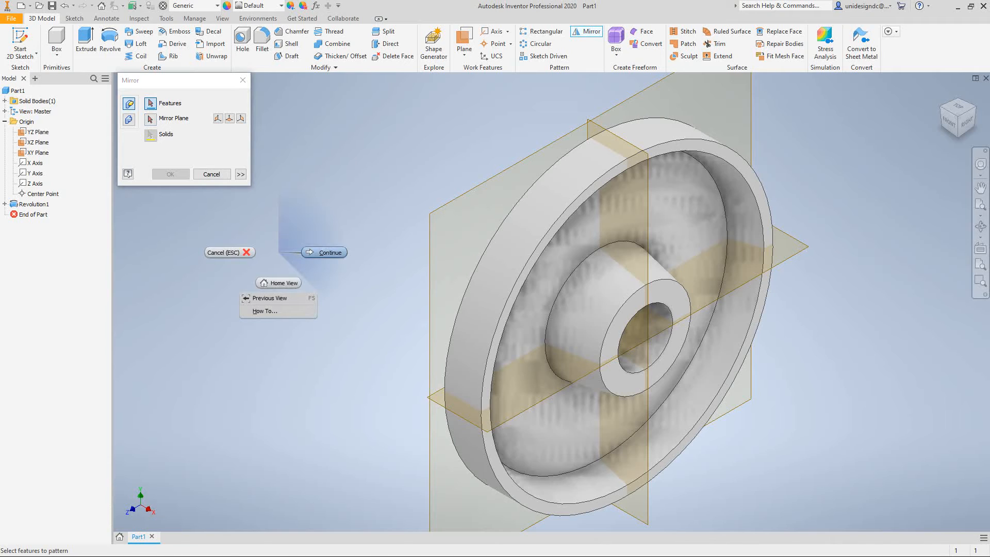
pyautogui.click(324, 252)
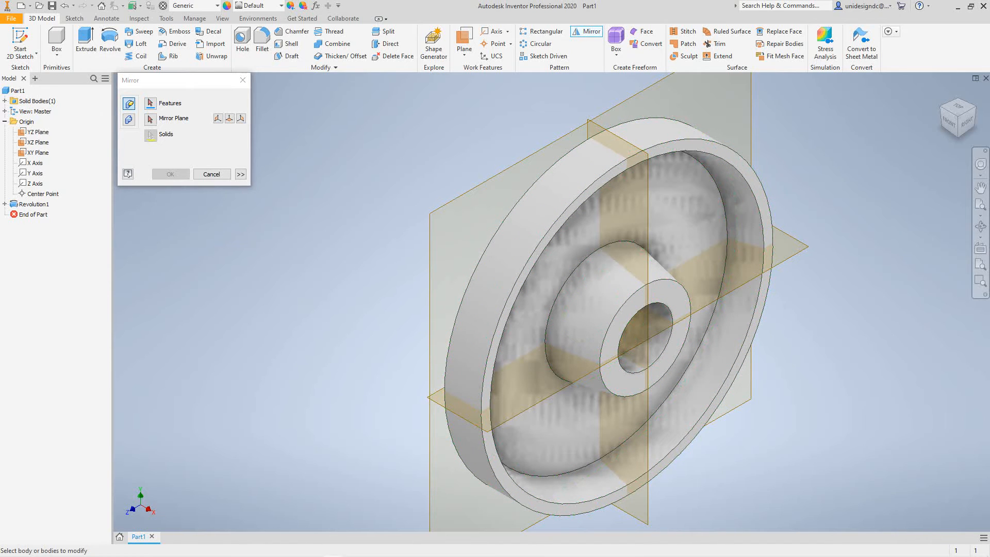
pyautogui.click(150, 119)
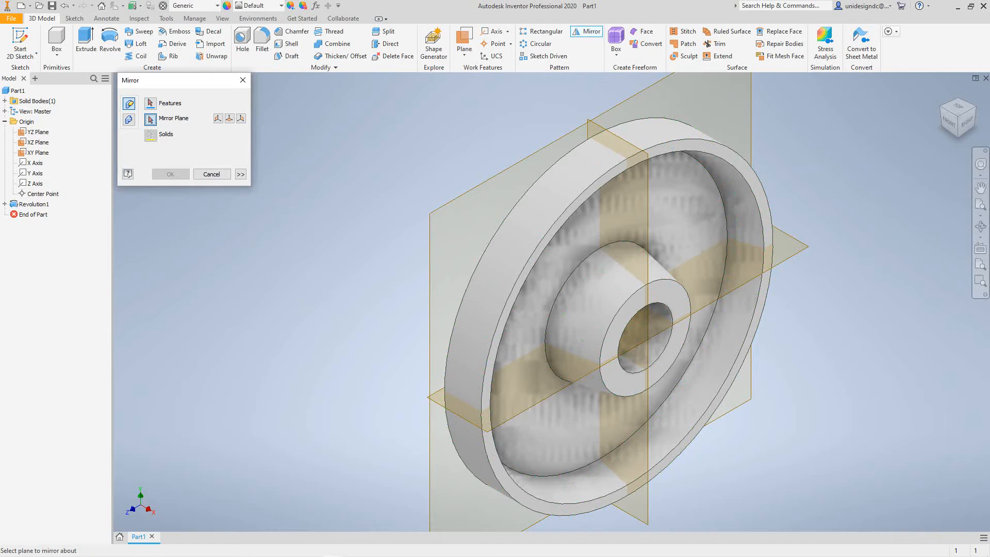
pyautogui.click(521, 242)
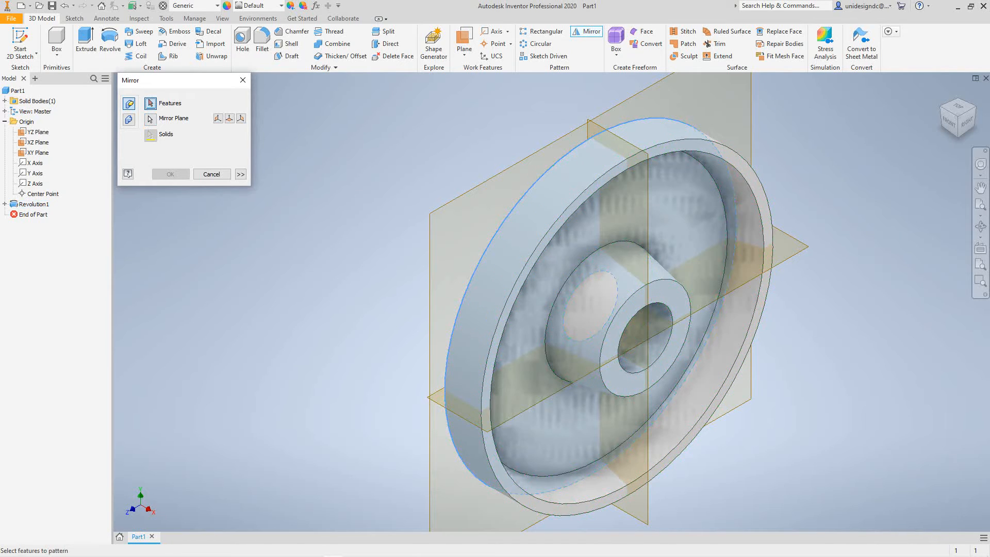
pyautogui.click(34, 204)
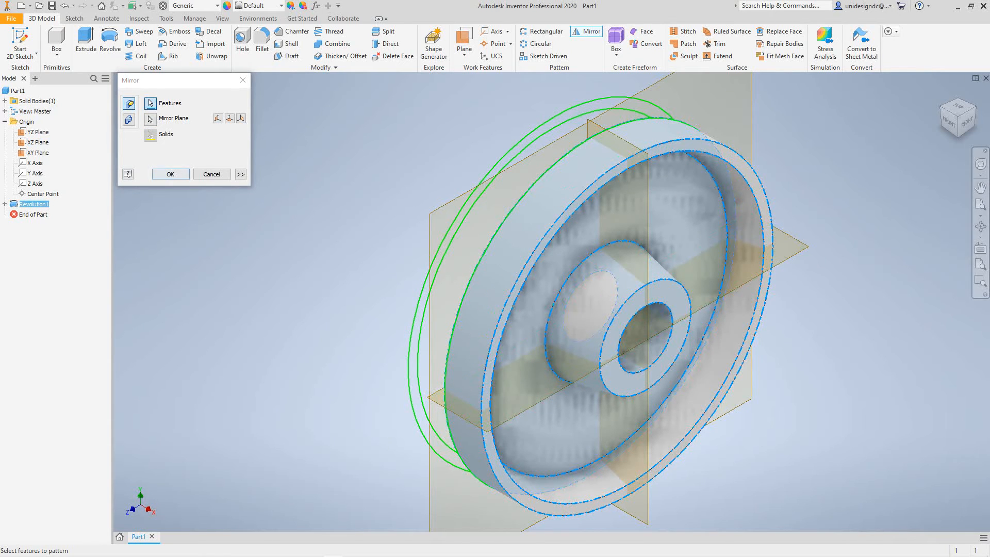
pyautogui.click(170, 174)
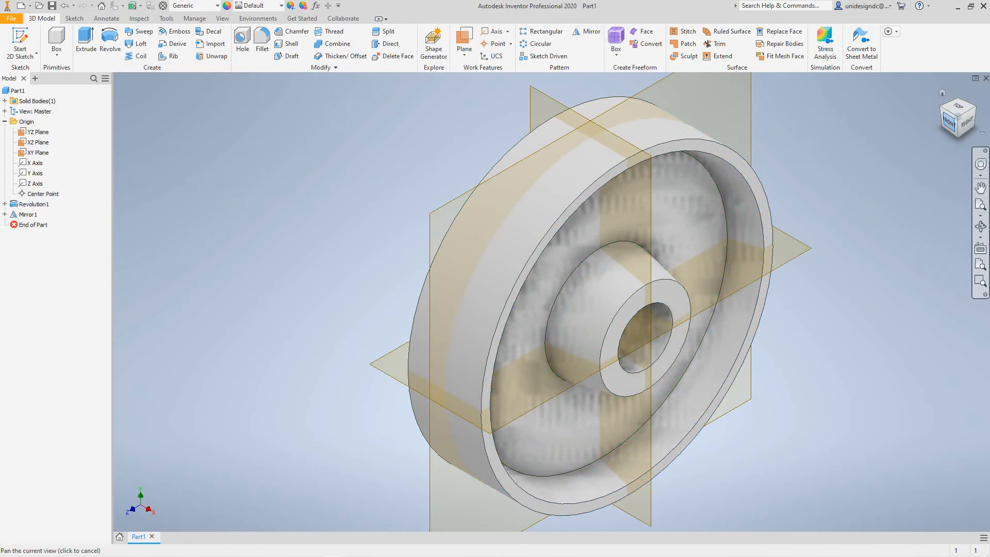
# Inspect the mirrored wheel from another angle and switch its visual style to Wireframe.
pyautogui.moveTo(949, 123)
pyautogui.mouseDown()
pyautogui.moveTo(910, 186)
pyautogui.moveTo(923, 181)
pyautogui.moveTo(907, 145)
pyautogui.moveTo(910, 98)
pyautogui.moveTo(954, 93)
pyautogui.moveTo(936, 101)
pyautogui.moveTo(944, 114)
pyautogui.mouseUp()
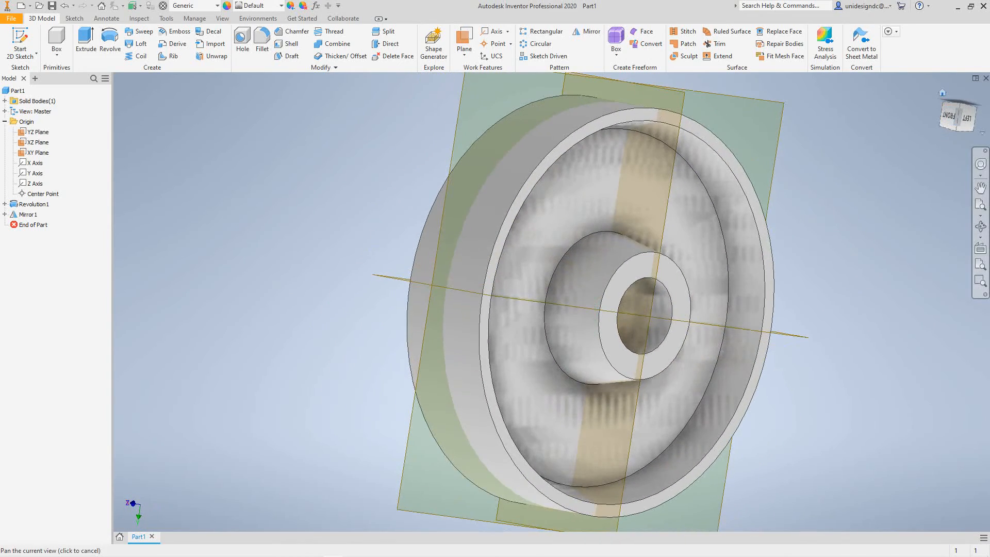
pyautogui.click(942, 92)
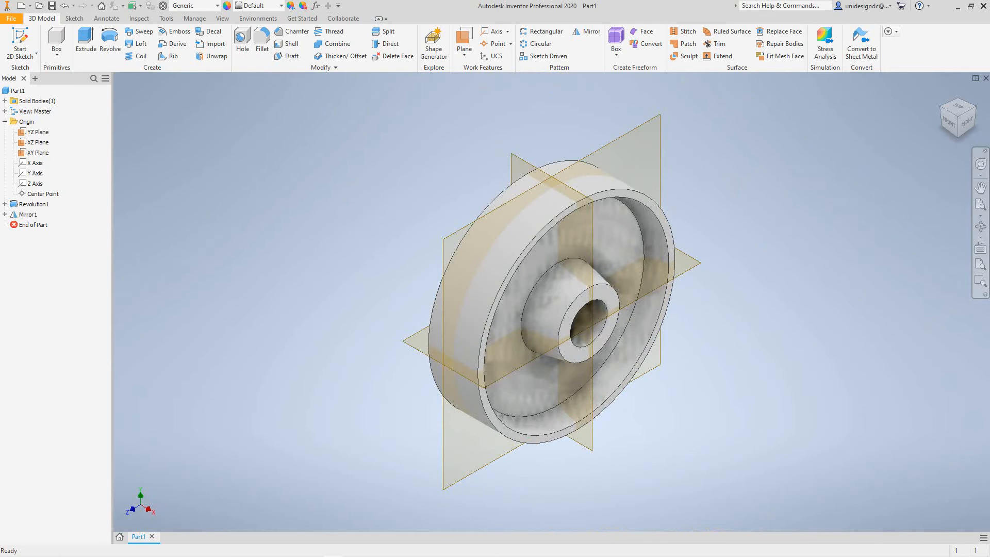
pyautogui.click(223, 18)
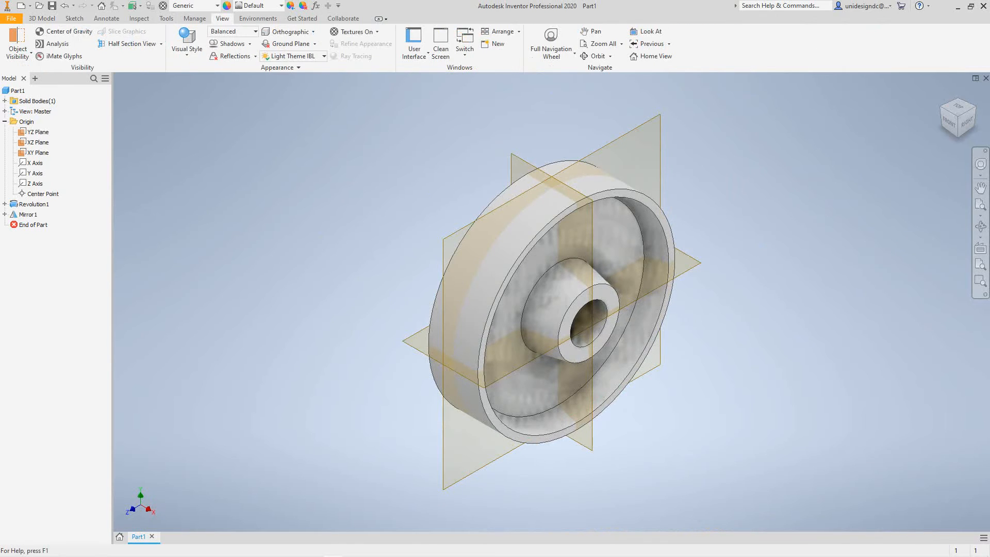
pyautogui.click(186, 44)
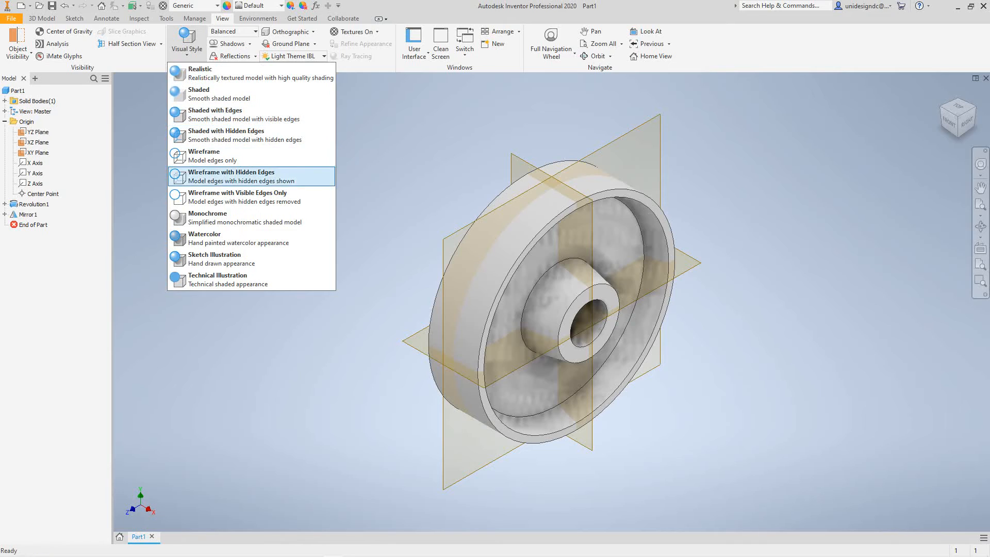
pyautogui.click(211, 156)
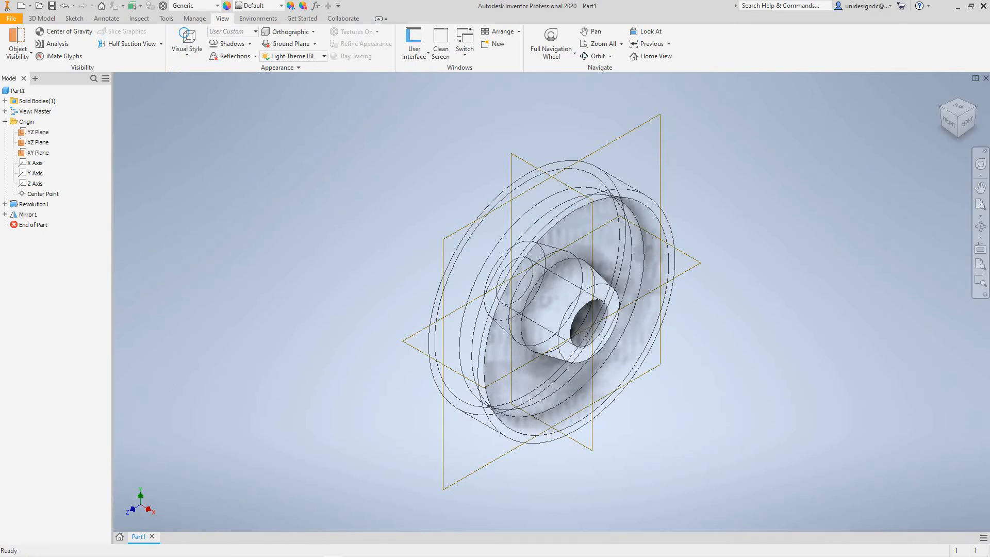
# Examine the wheel's internal edges in wireframe from several angles, ending in the home view.
pyautogui.moveTo(619, 309); pyautogui.dragTo(464, 293, button='middle')
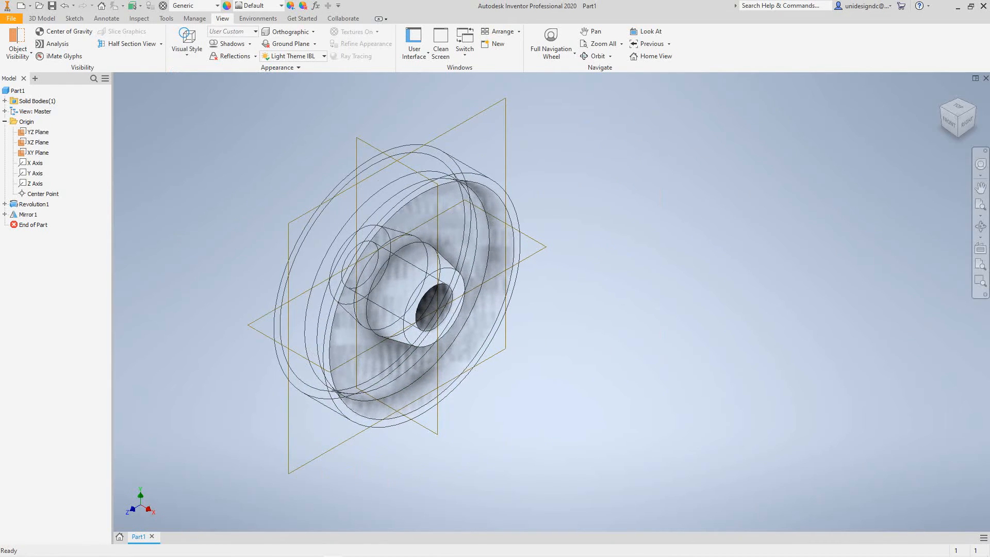
pyautogui.scroll(-5, 560, 314)
pyautogui.scroll(6, 561, 314)
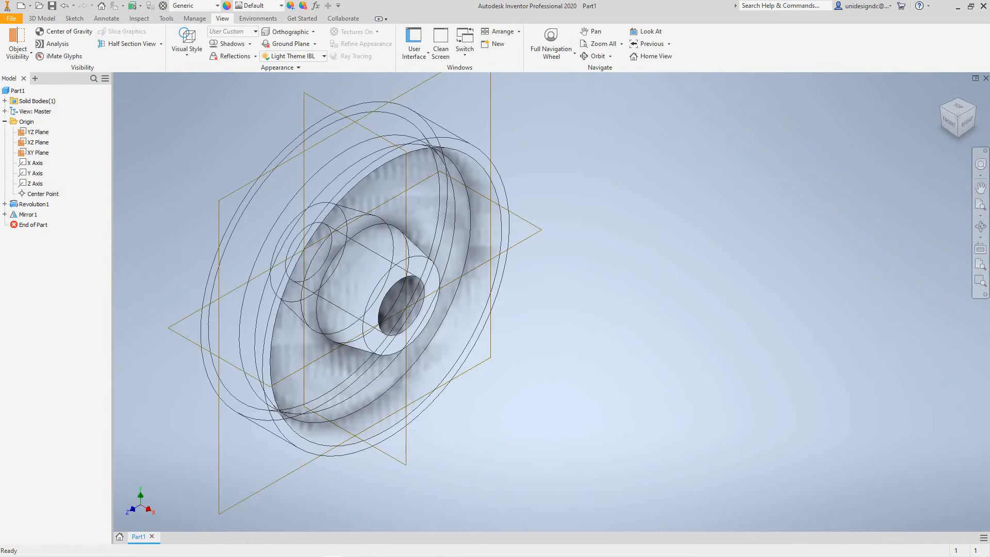
pyautogui.moveTo(560, 314); pyautogui.dragTo(726, 352, button='middle')
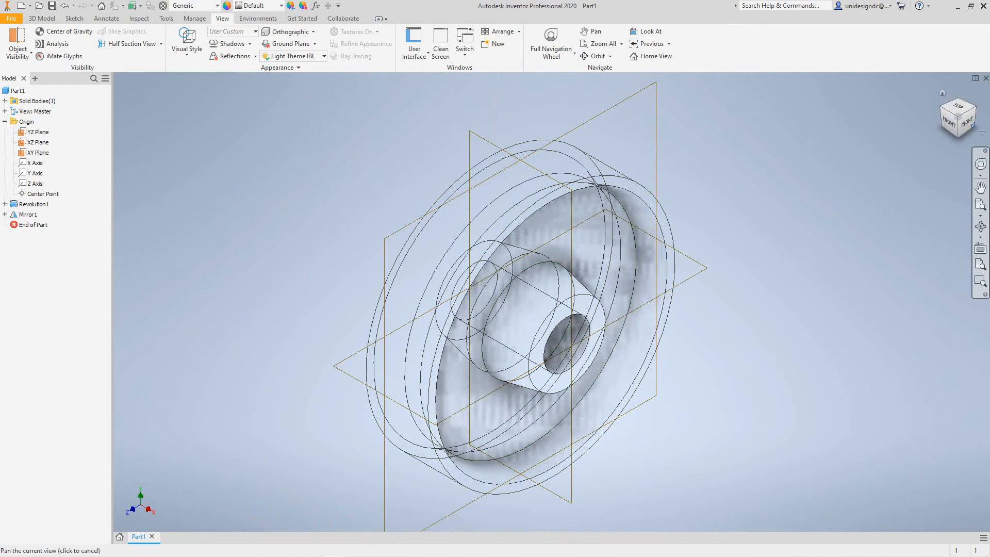
pyautogui.moveTo(968, 121); pyautogui.dragTo(932, 114)
pyautogui.keyDown('shift'); pyautogui.moveTo(567, 320); pyautogui.dragTo(531, 248, button='middle'); pyautogui.keyUp('shift')
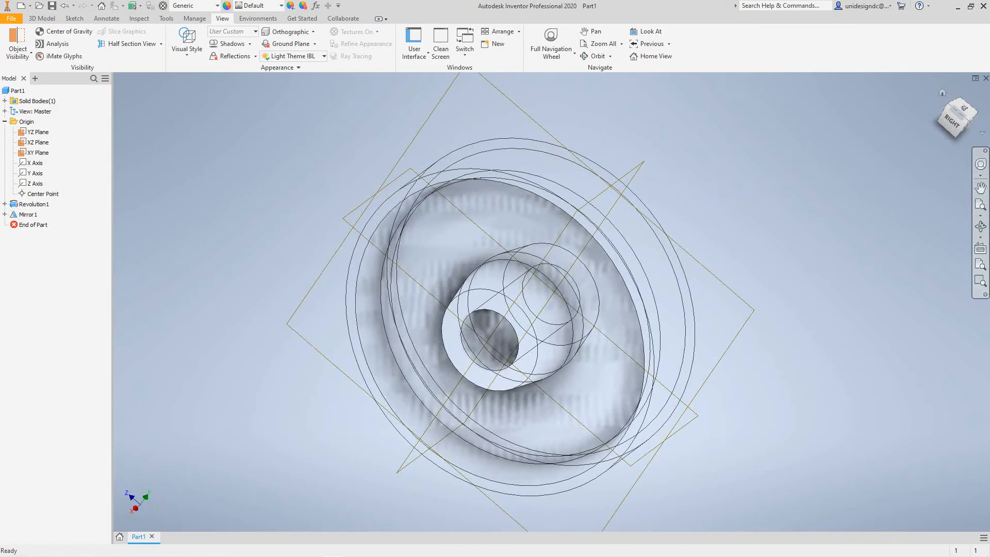
pyautogui.click(943, 93)
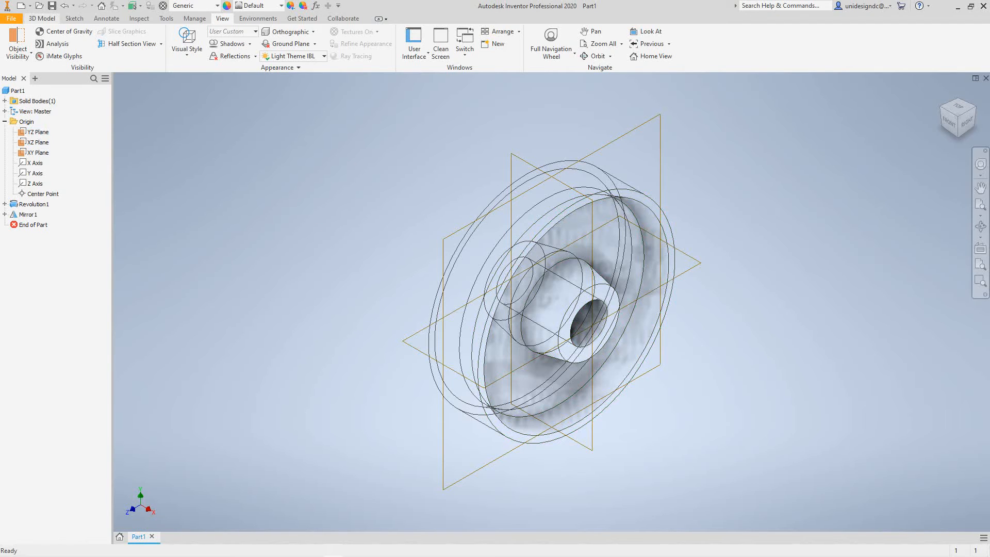
# Start a new 2D sketch on the YZ plane.
pyautogui.click(74, 18)
pyautogui.click(21, 53)
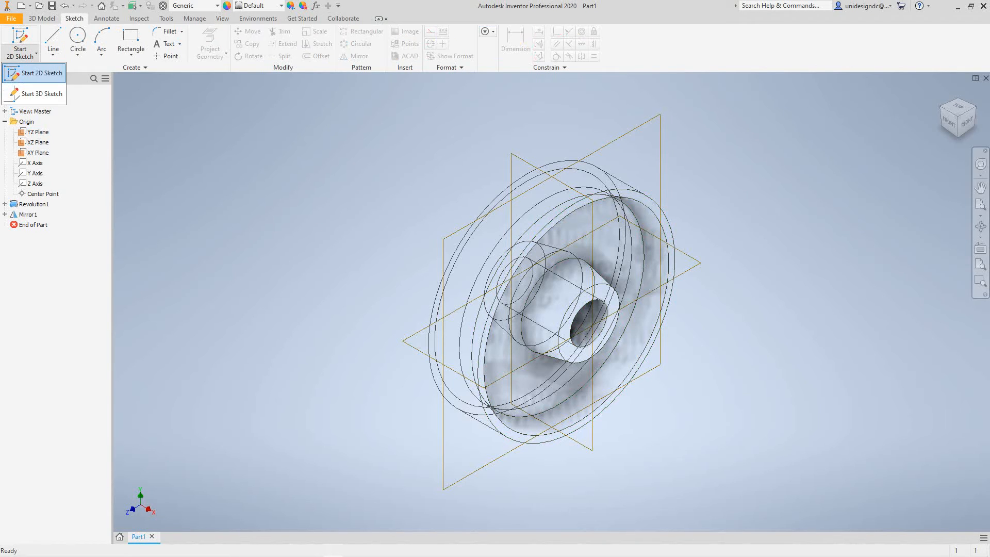
pyautogui.click(41, 72)
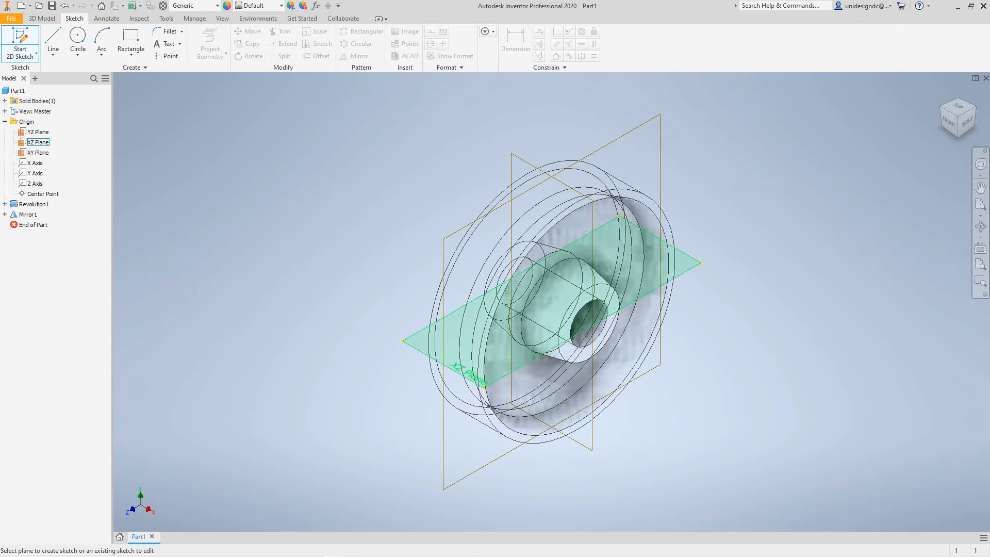
pyautogui.click(38, 132)
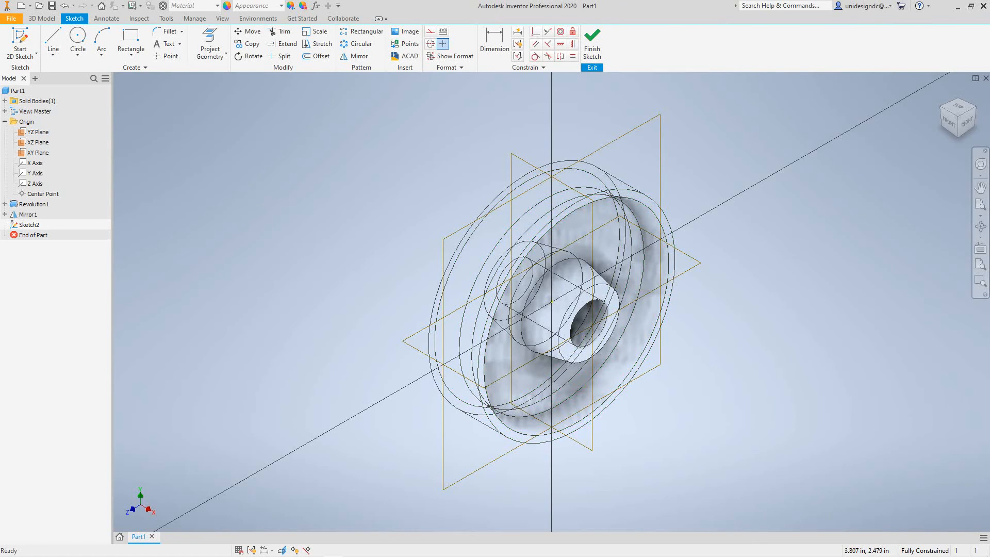
# Project the Y and Z axes into the sketch as reference geometry.
pyautogui.rightClick(740, 270)
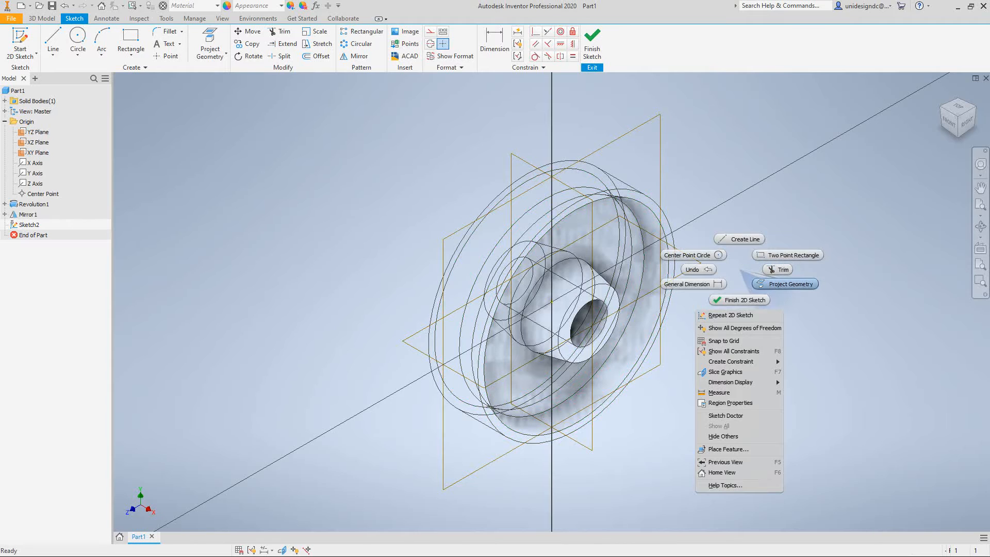
pyautogui.click(785, 283)
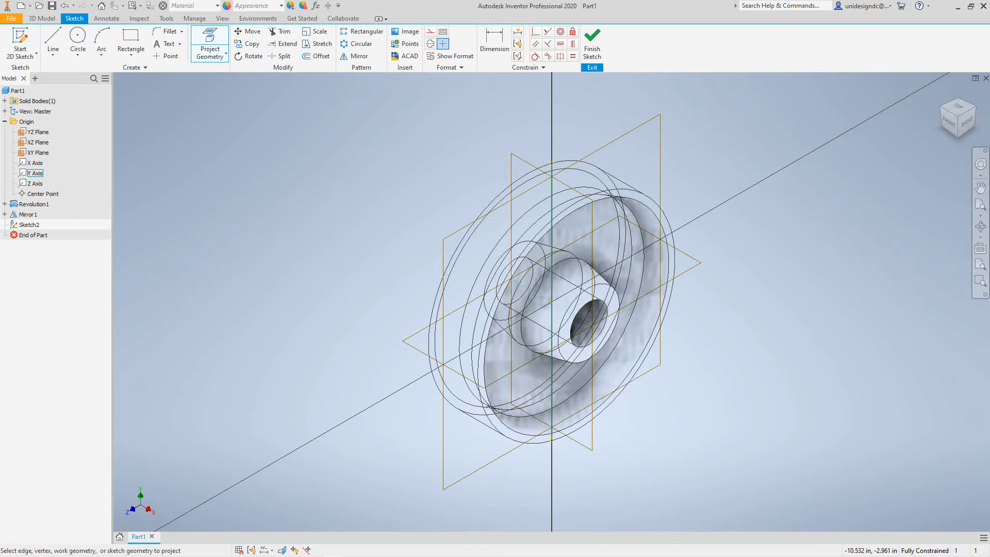
pyautogui.click(35, 173)
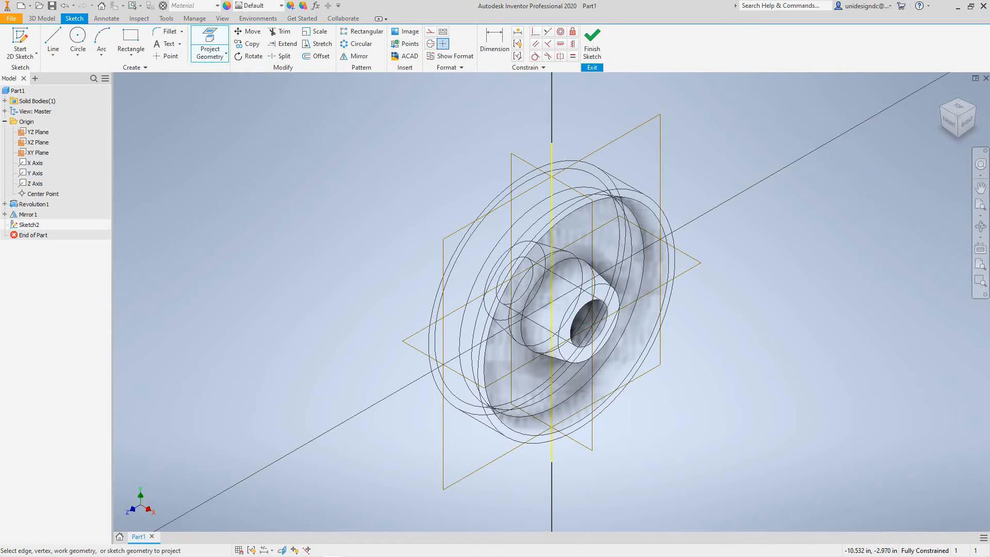
pyautogui.click(35, 183)
# Sketch a circle about 0.36 in in diameter on the web between the hub and the rim.
pyautogui.click(78, 41)
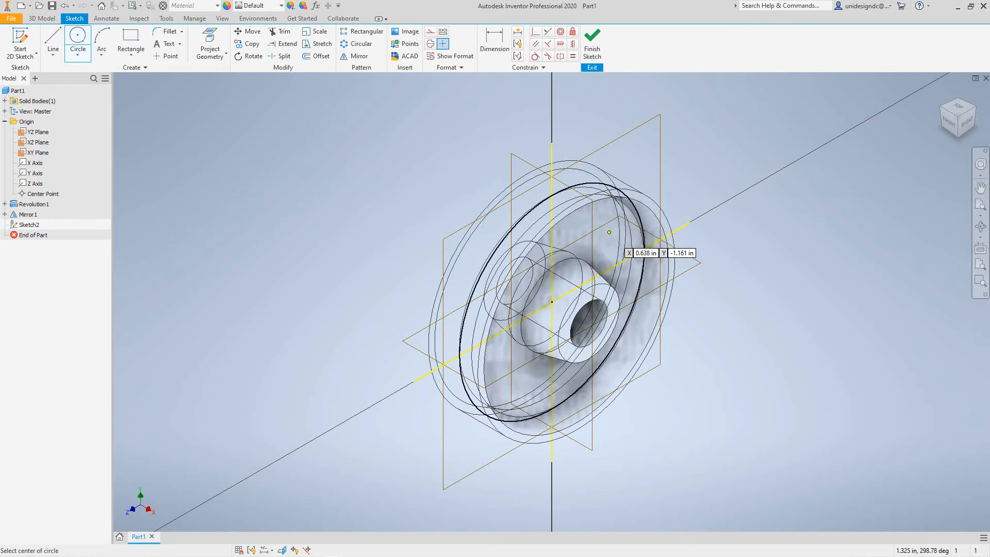
pyautogui.scroll(1, 588, 225)
pyautogui.scroll(2, 588, 224)
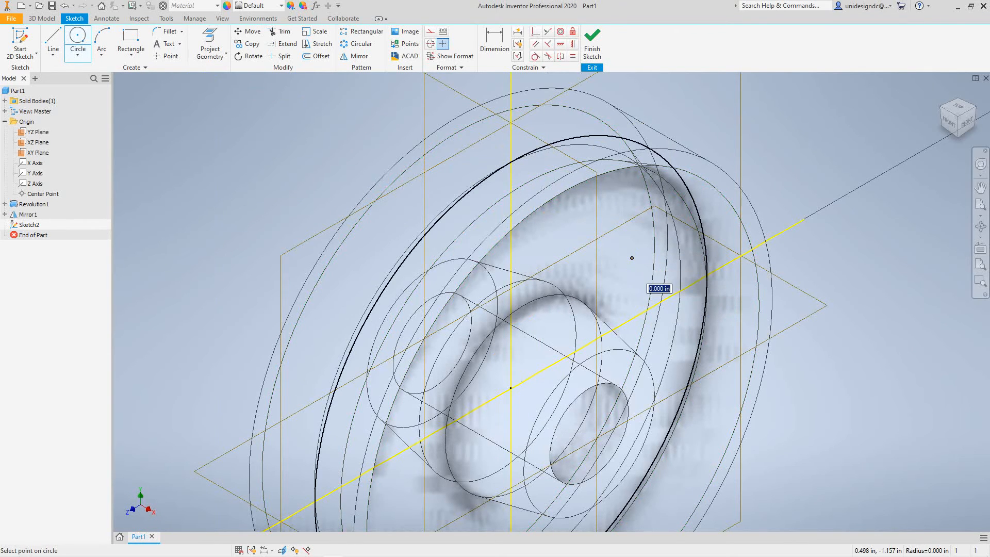
pyautogui.click(630, 258)
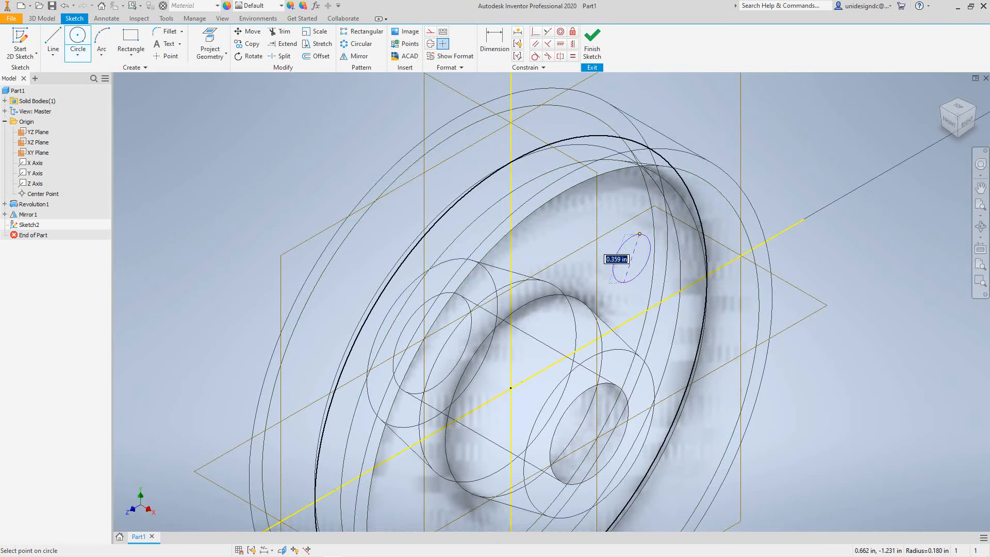
pyautogui.click(639, 234)
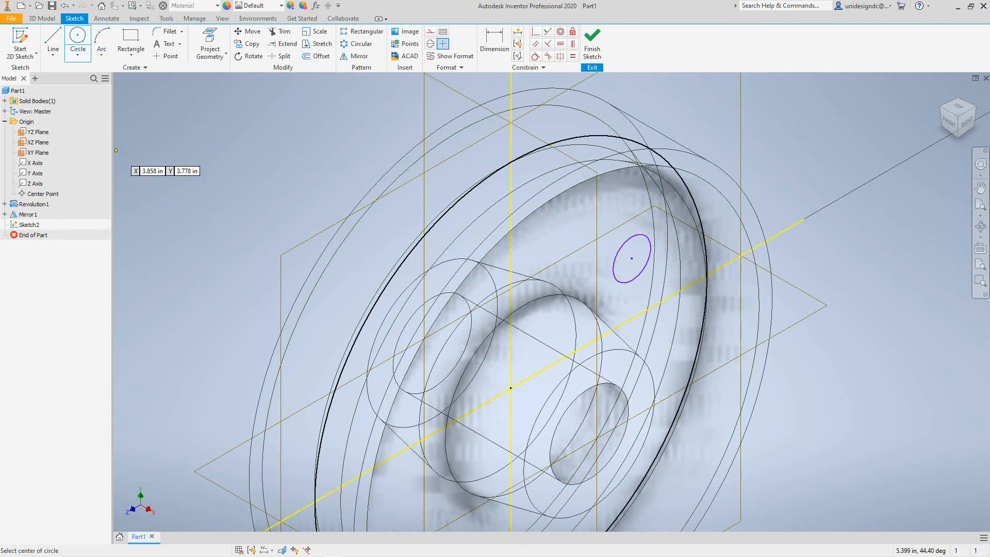
pyautogui.click(980, 248)
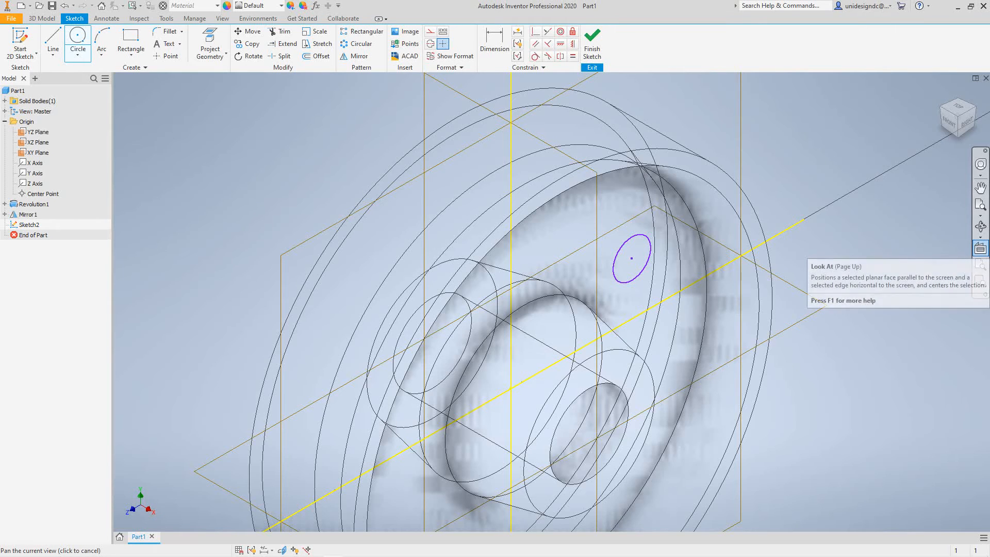
pyautogui.press('Escape')
pyautogui.press('Escape')
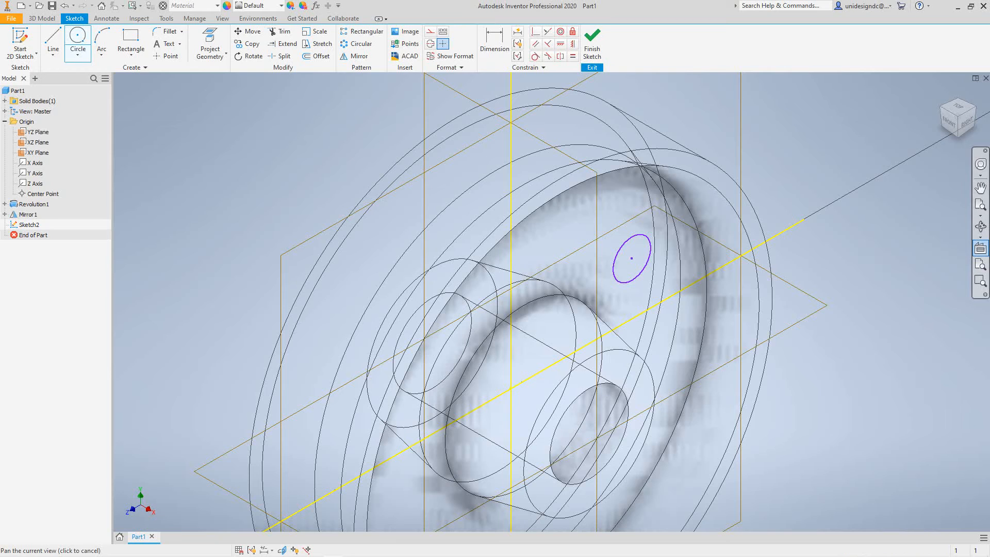
pyautogui.press('pageup')
pyautogui.click(38, 142)
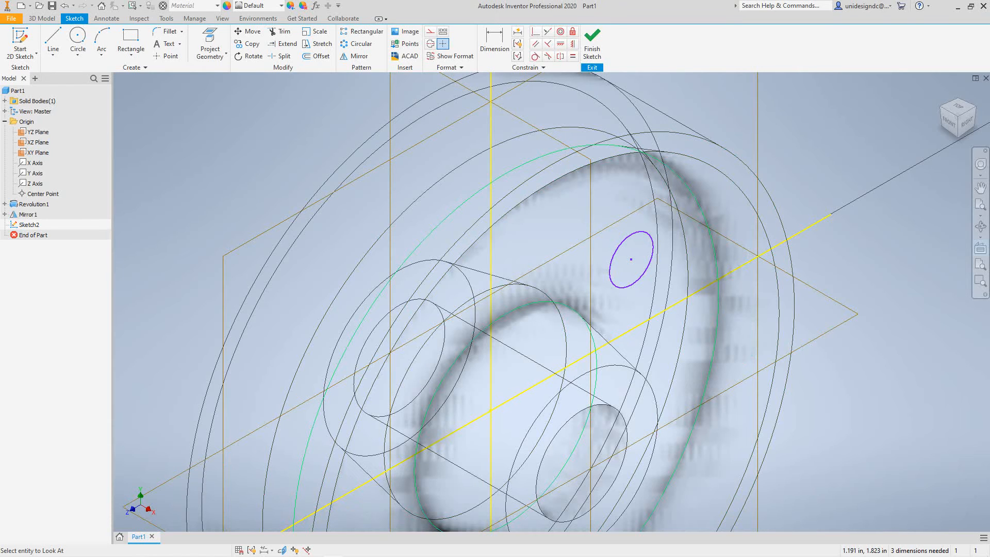
pyautogui.click(980, 248)
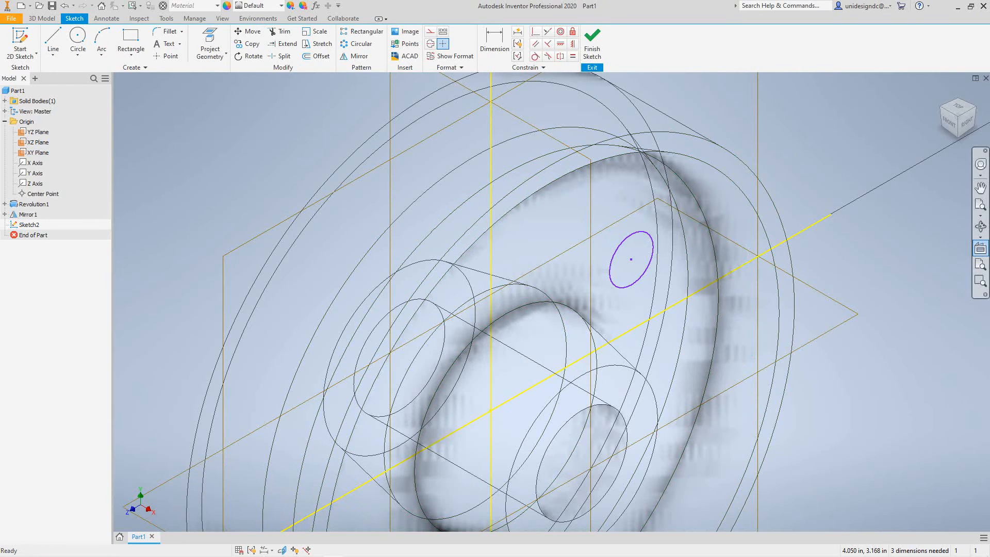
pyautogui.press('c')
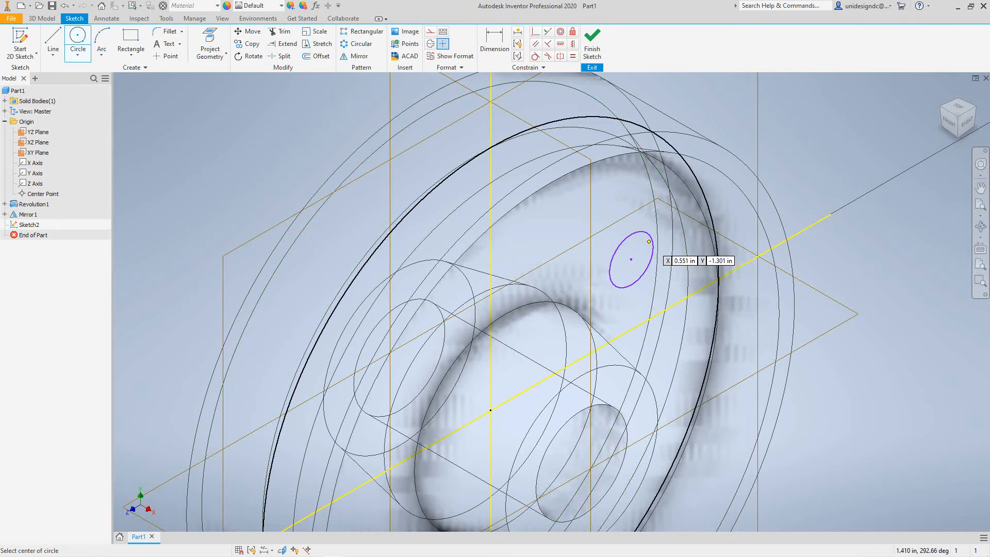
pyautogui.rightClick(637, 243)
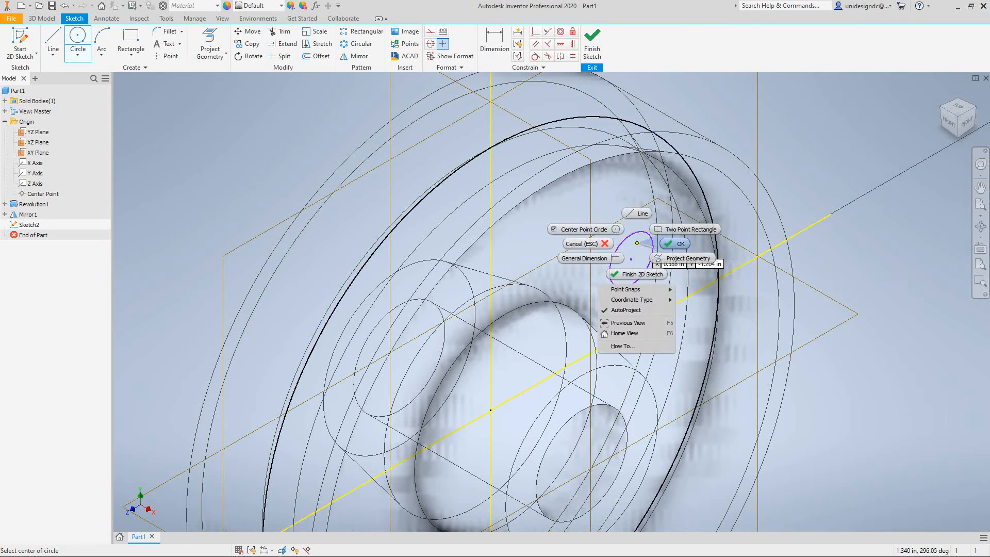
pyautogui.click(619, 242)
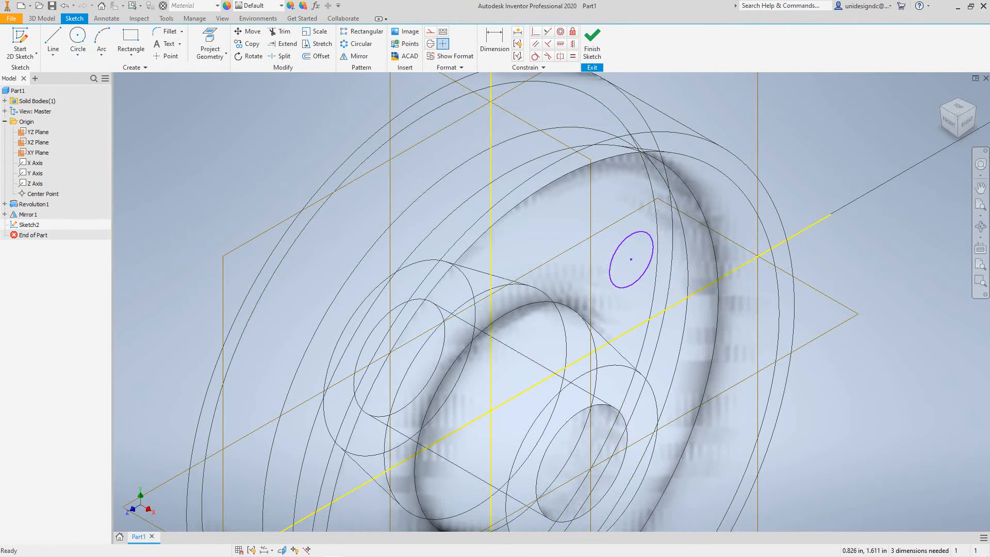
# Draw a construction line about 1.26 in long from the small circle's center to the wheel's center.
pyautogui.click(981, 248)
pyautogui.click(648, 234)
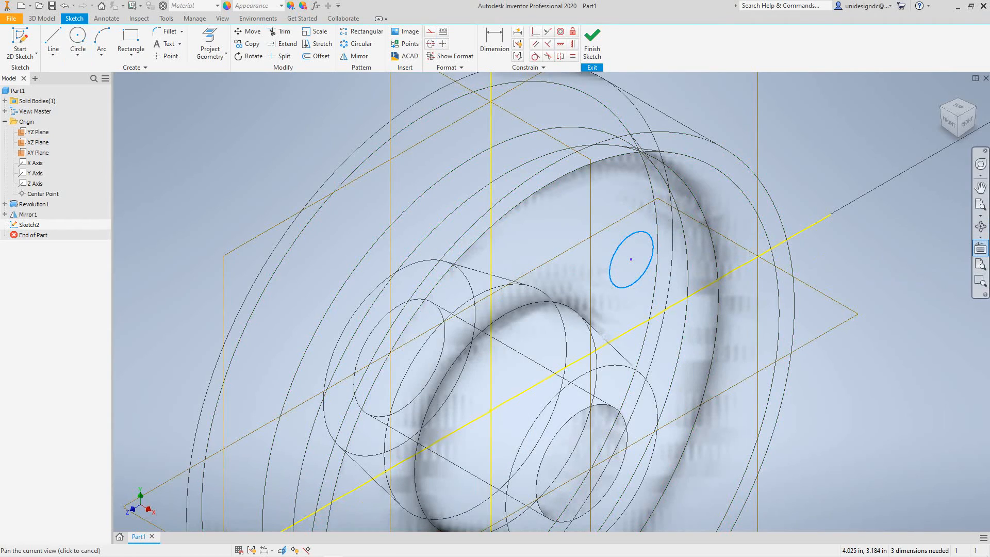
pyautogui.click(980, 248)
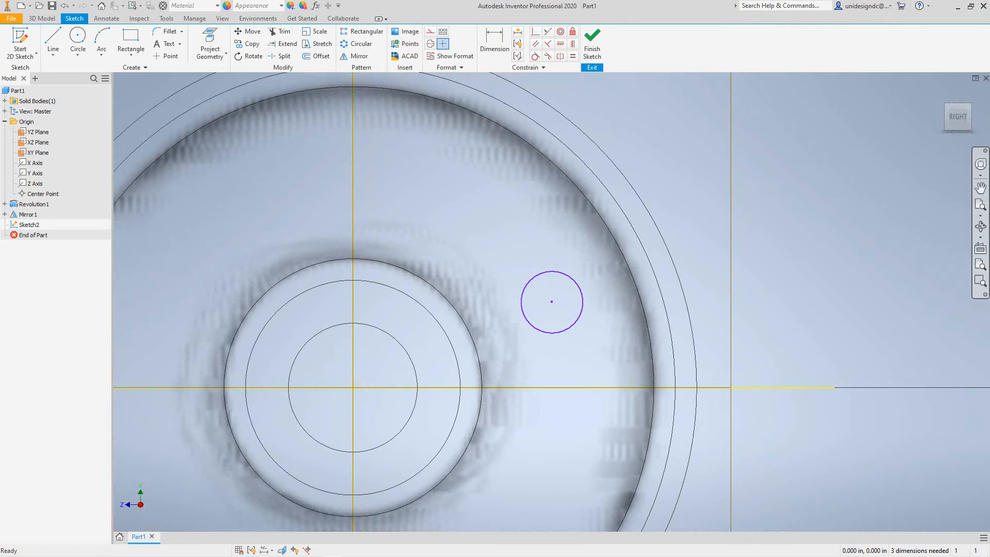
pyautogui.scroll(4, 659, 284)
pyautogui.scroll(-5, 527, 289)
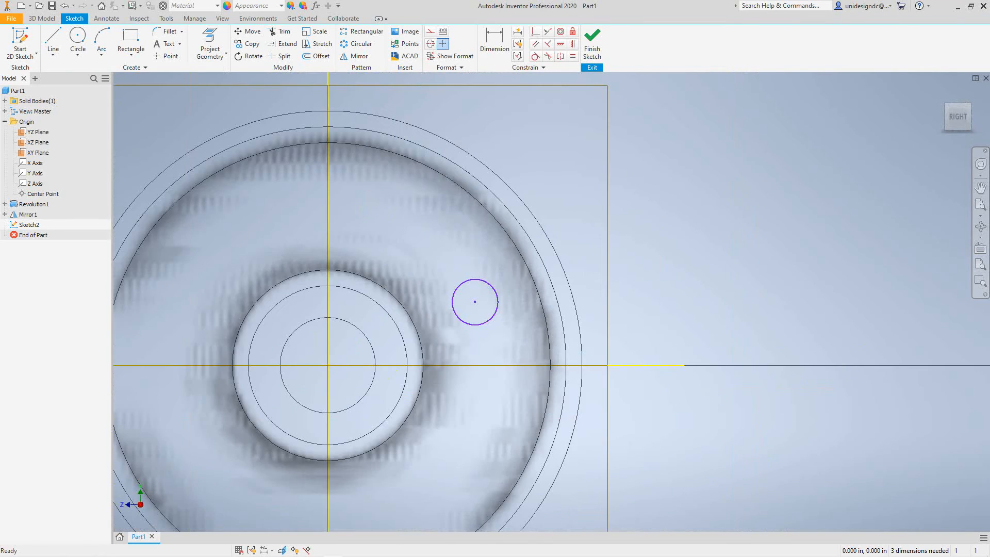
pyautogui.moveTo(527, 289); pyautogui.dragTo(649, 274, button='middle')
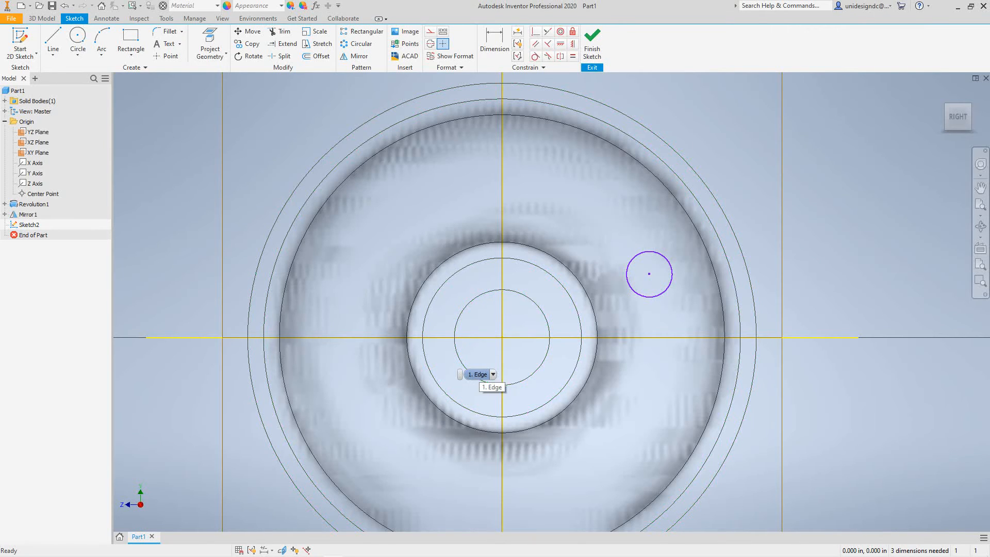
pyautogui.click(53, 41)
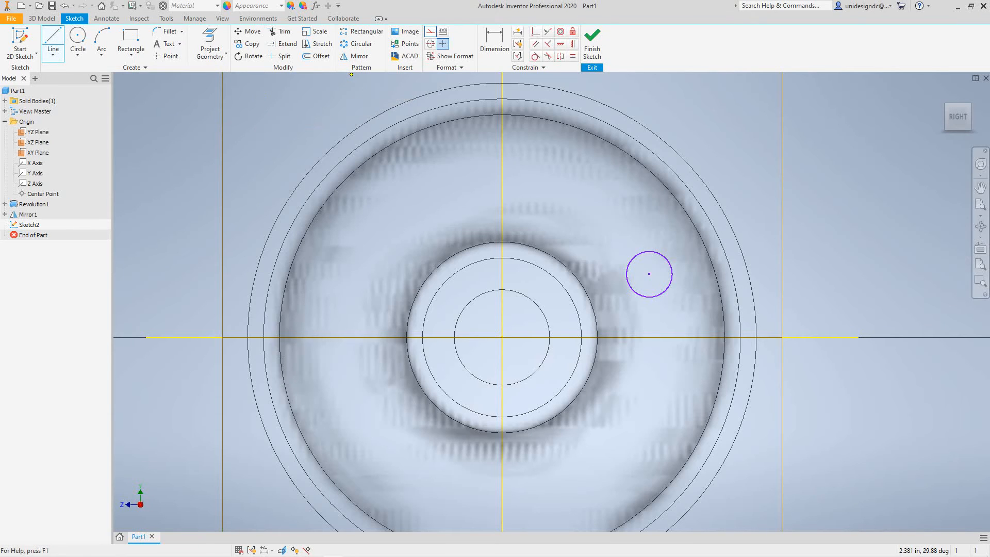
pyautogui.click(430, 31)
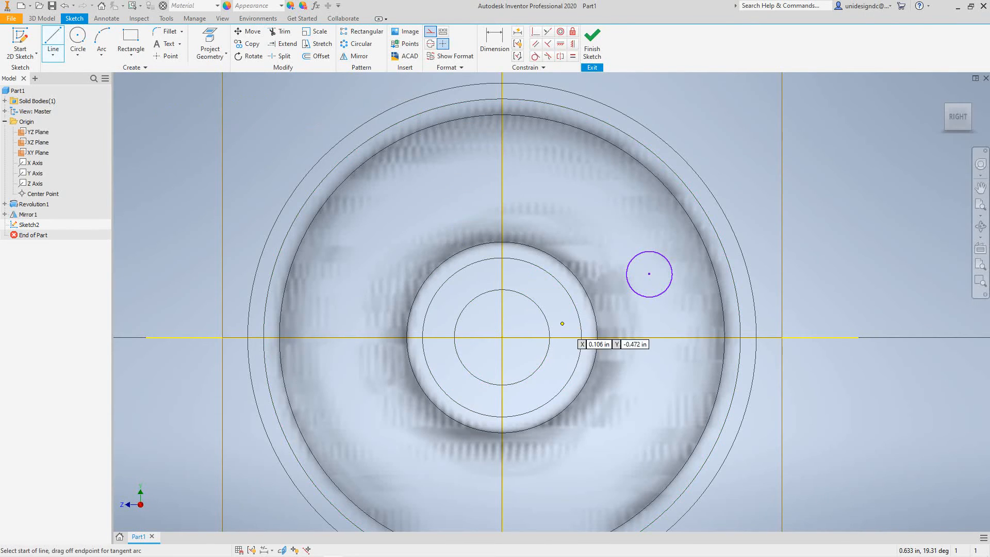
pyautogui.click(649, 273)
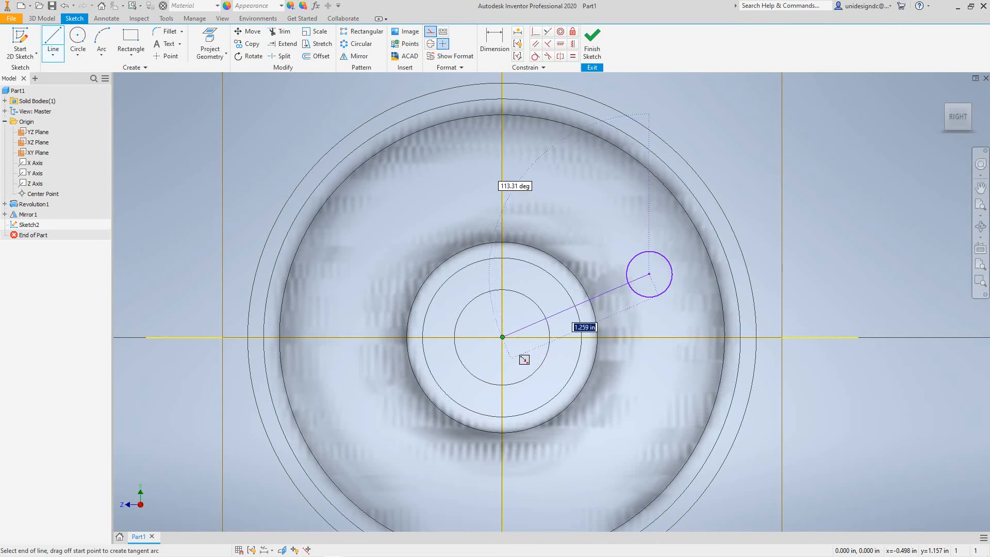
pyautogui.click(502, 338)
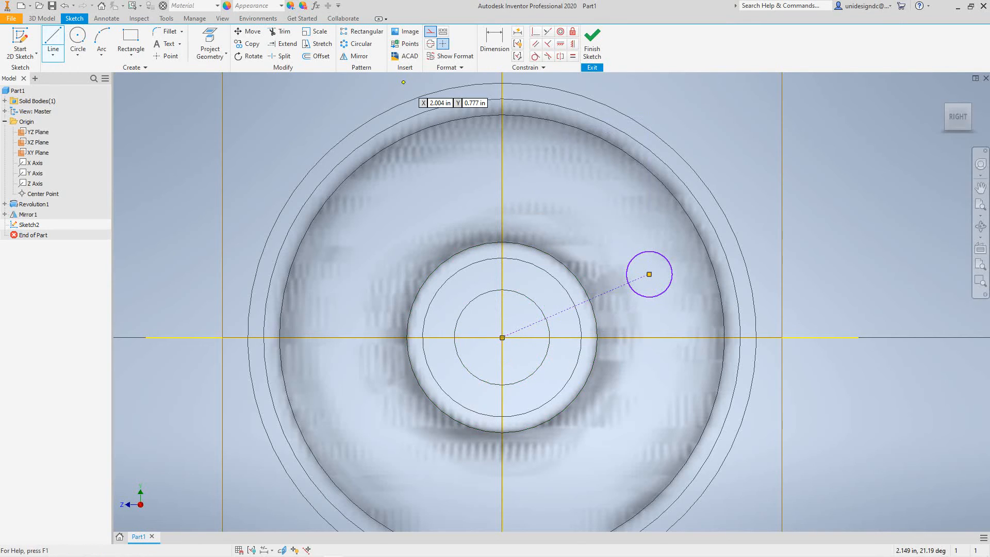
# Dimension the angle between the construction line and the horizontal Z axis as 30 degrees.
pyautogui.click(494, 44)
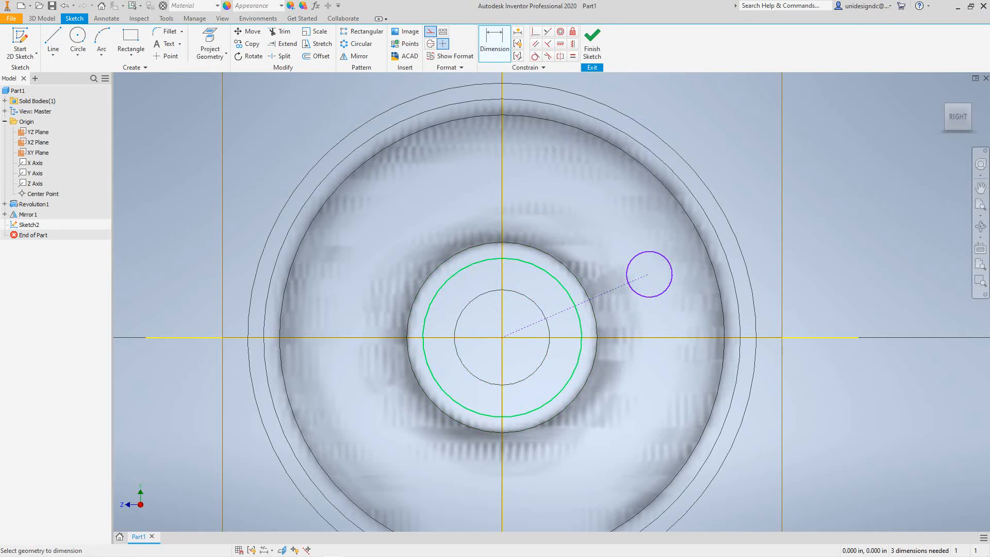
pyautogui.click(609, 337)
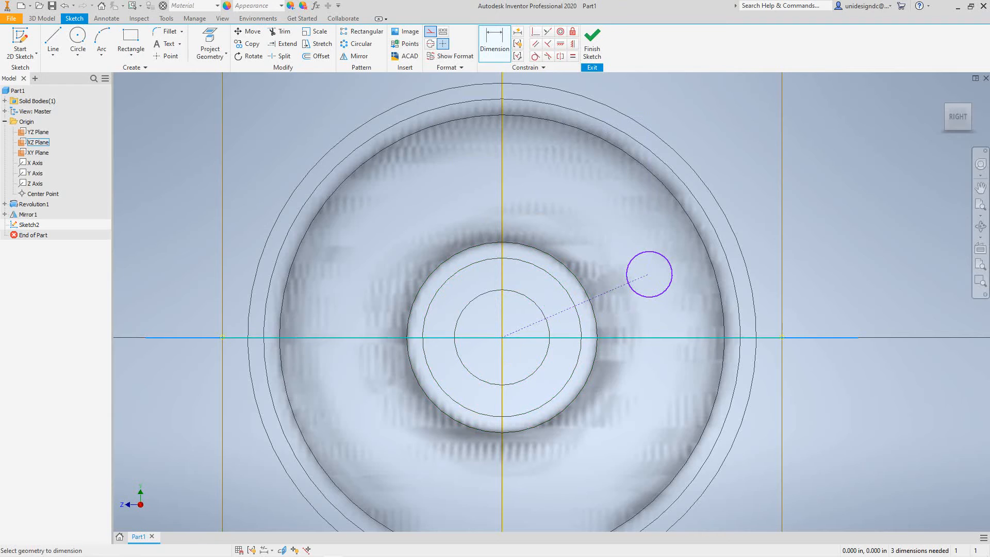
pyautogui.click(600, 296)
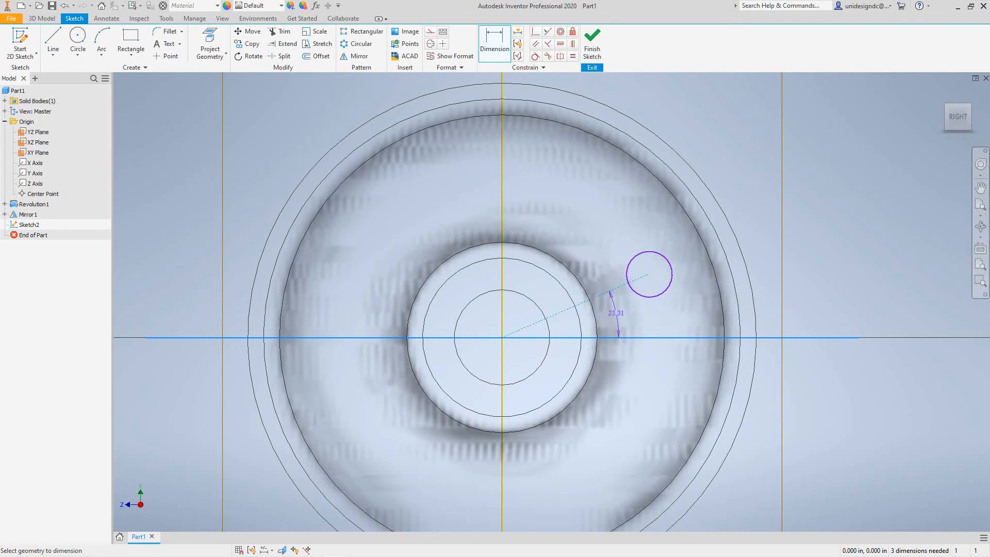
pyautogui.click(622, 316)
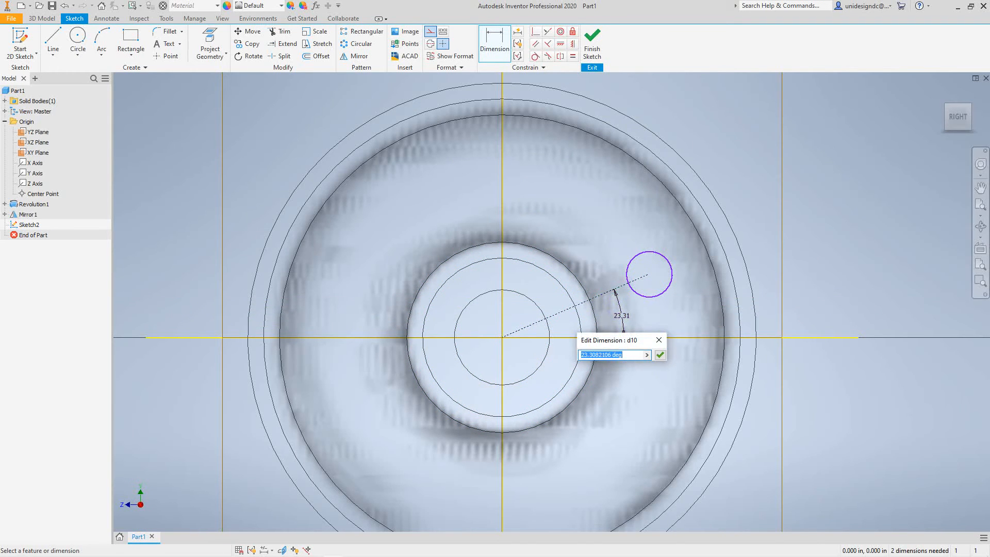
pyautogui.write('30')
pyautogui.click(660, 355)
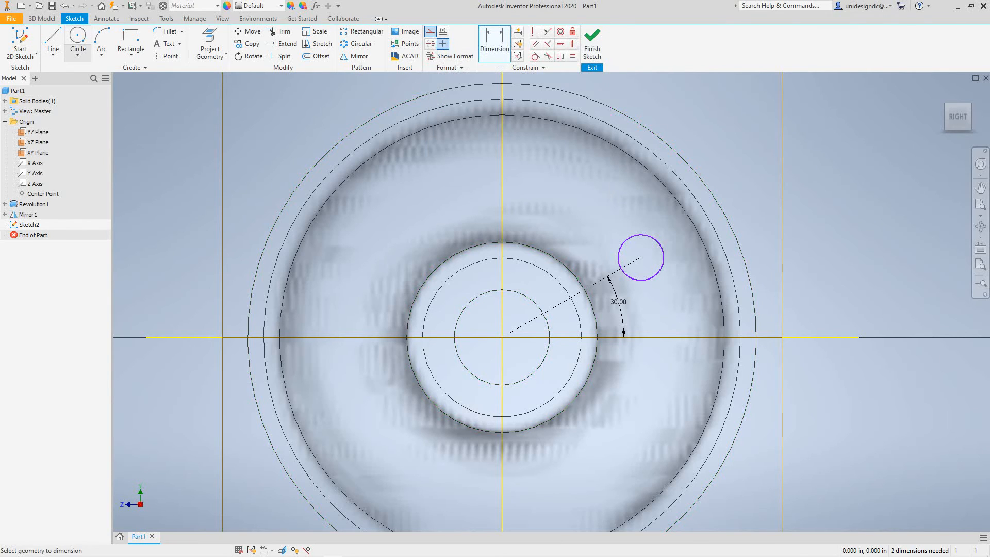
# Draw a 2.5 in diameter construction circle centered on the wheel's center.
pyautogui.click(78, 54)
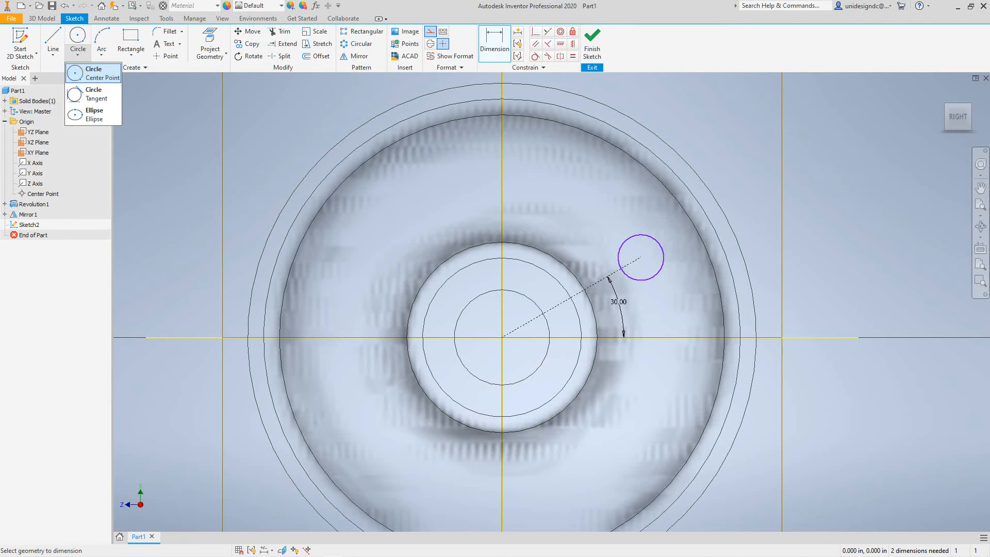
pyautogui.click(93, 73)
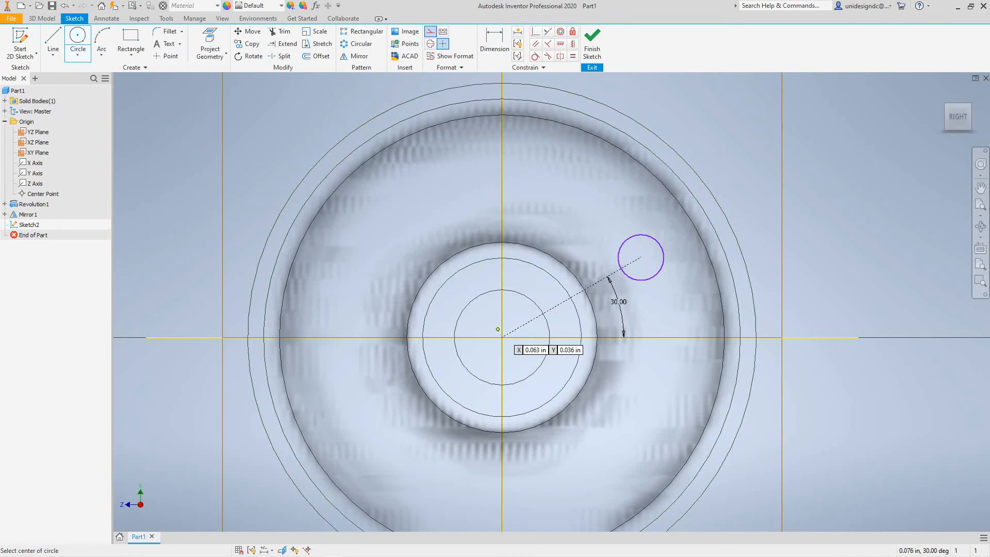
pyautogui.click(502, 337)
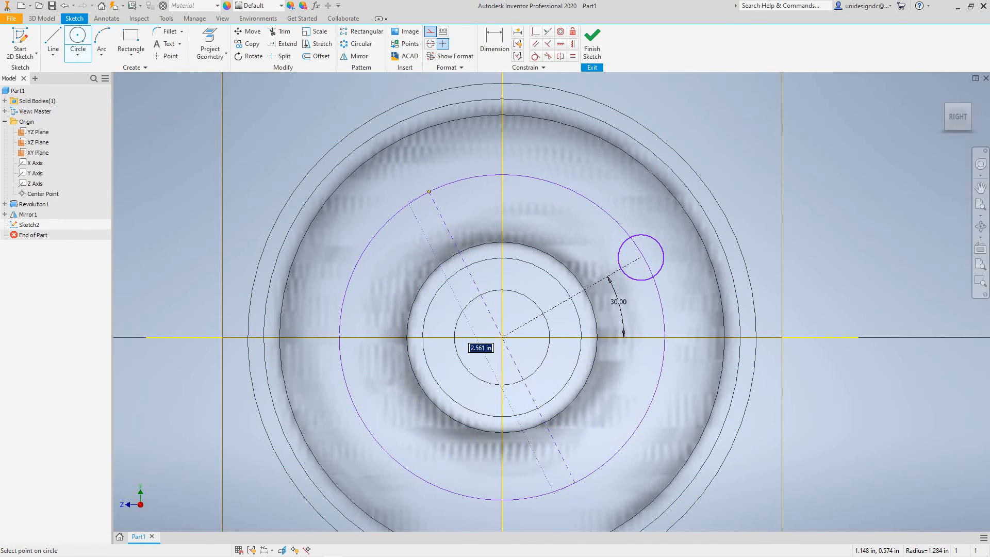
pyautogui.write('2')
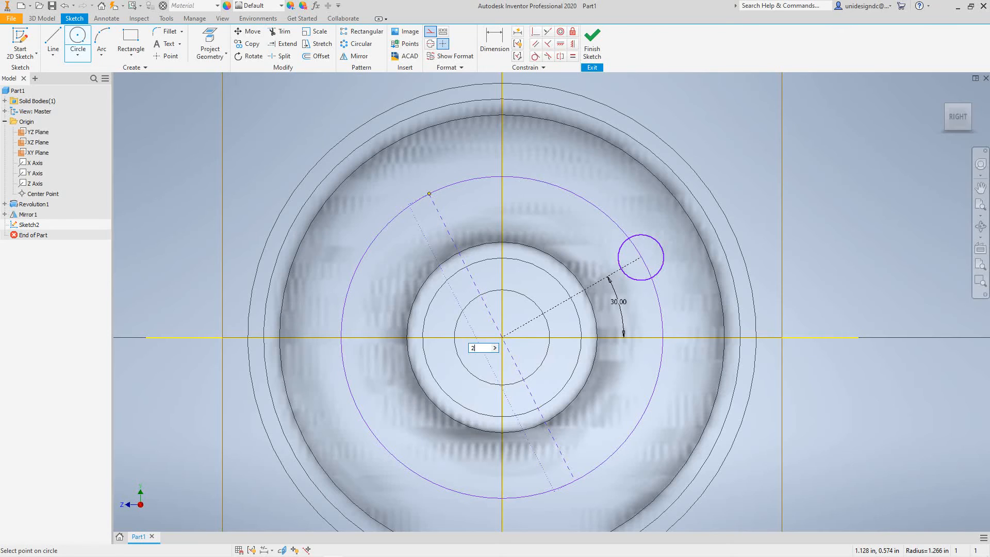
pyautogui.write('.0')
pyautogui.press('BackSpace')
pyautogui.write('50')
pyautogui.press('Return')
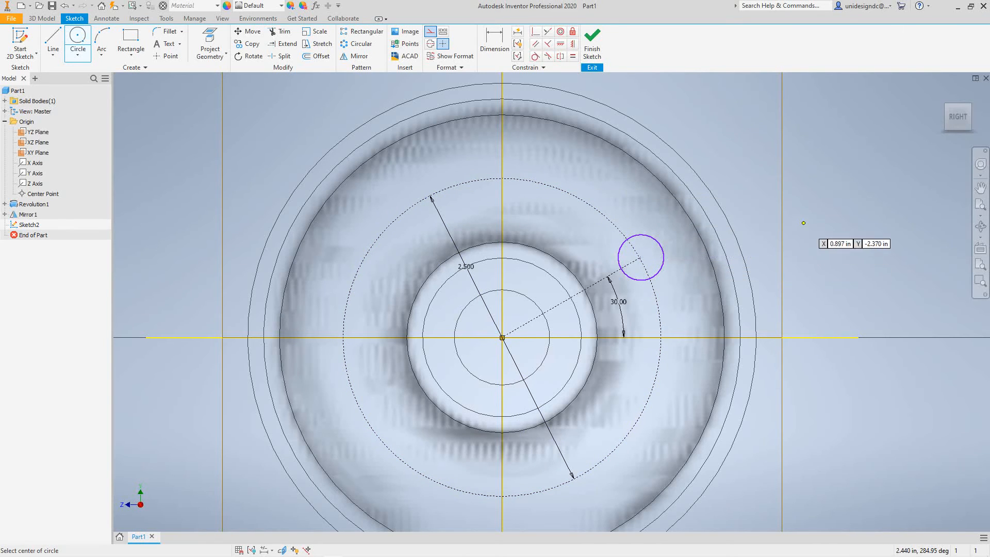
pyautogui.rightClick(822, 220)
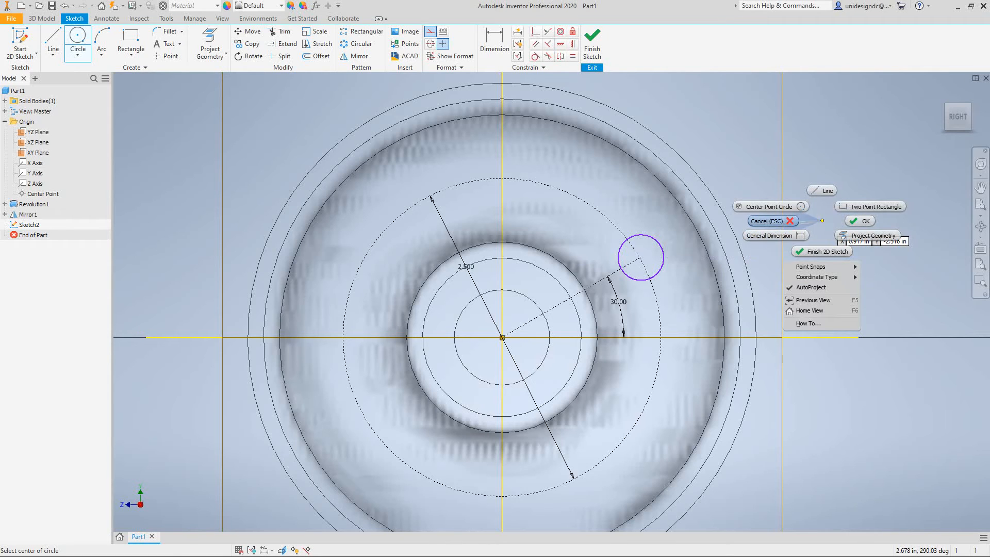
pyautogui.click(781, 221)
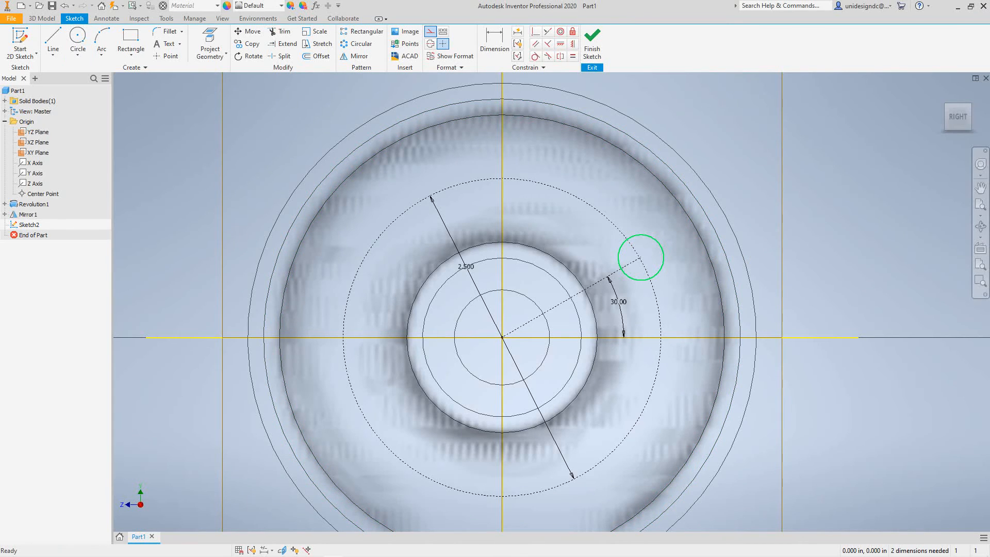
# Dimension the small circle on the web with a diameter of 0.5 in.
pyautogui.press('d')
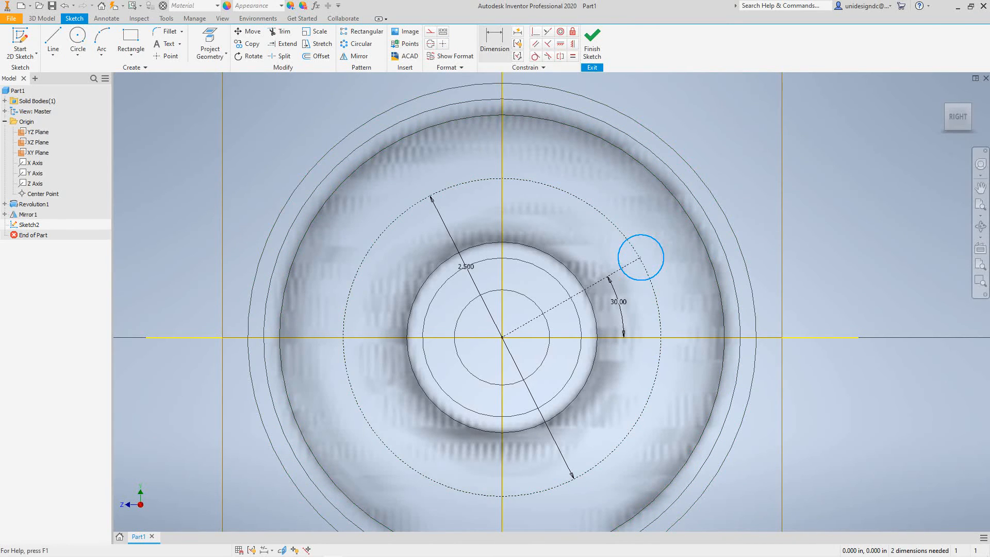
pyautogui.click(650, 236)
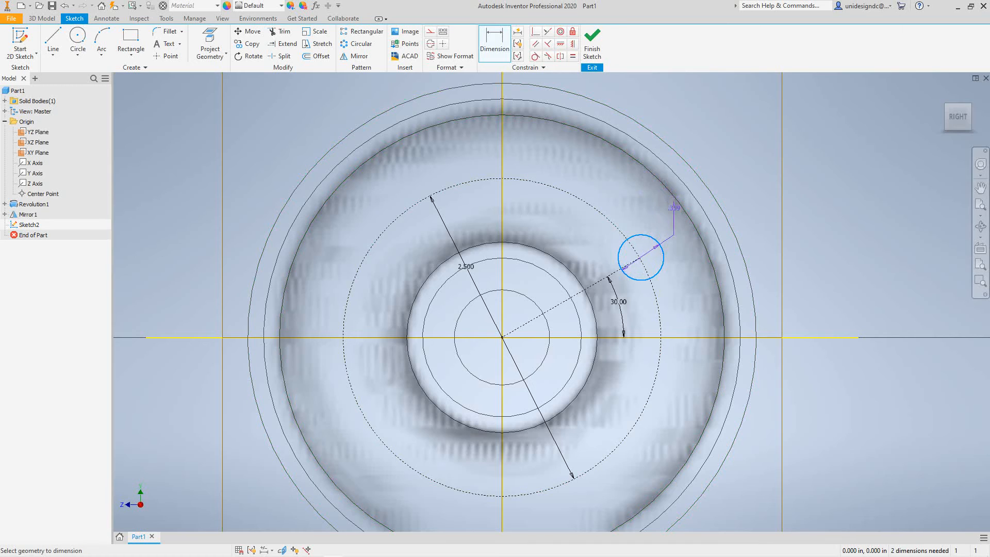
pyautogui.click(677, 290)
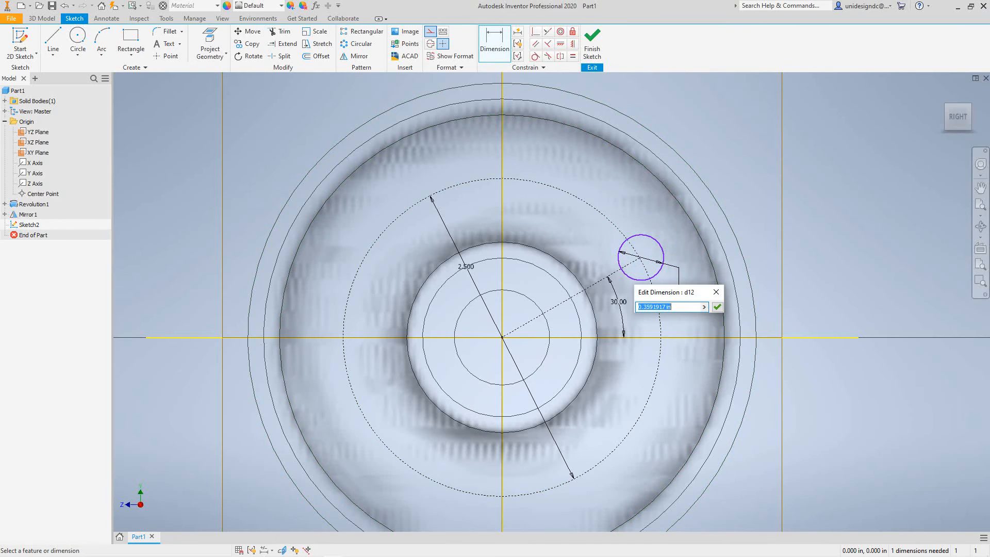
pyautogui.write('.5')
pyautogui.press('Return')
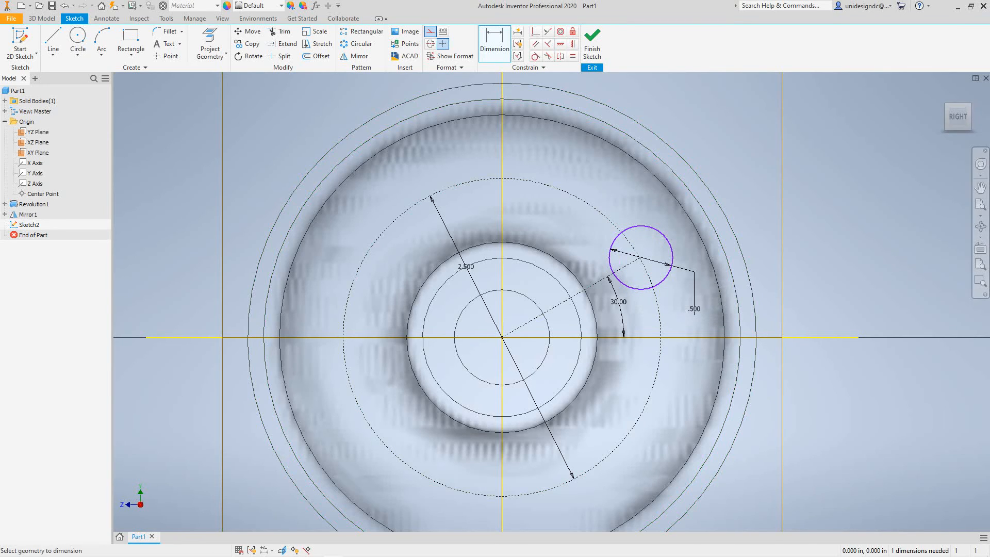
# Finish the 2D sketch containing the hole circle and its construction geometry.
pyautogui.click(592, 44)
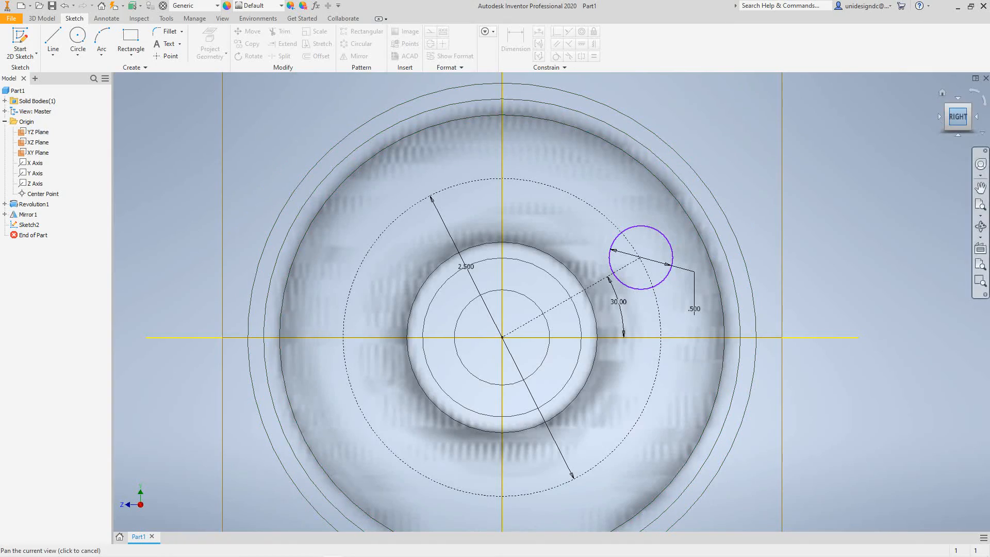
pyautogui.moveTo(958, 117); pyautogui.dragTo(957, 118)
pyautogui.keyDown('shift'); pyautogui.moveTo(502, 309); pyautogui.dragTo(536, 355, button='middle'); pyautogui.keyUp('shift')
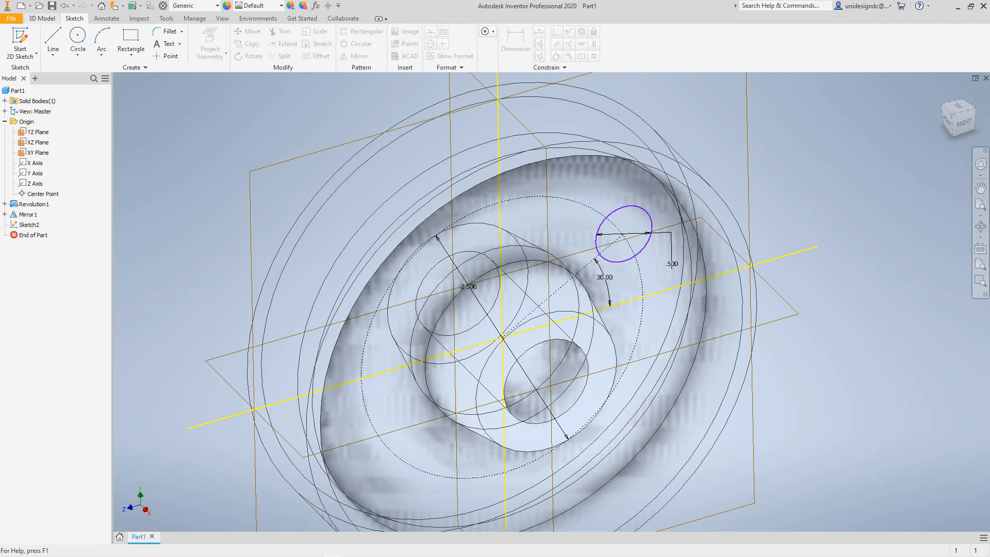
pyautogui.click(42, 19)
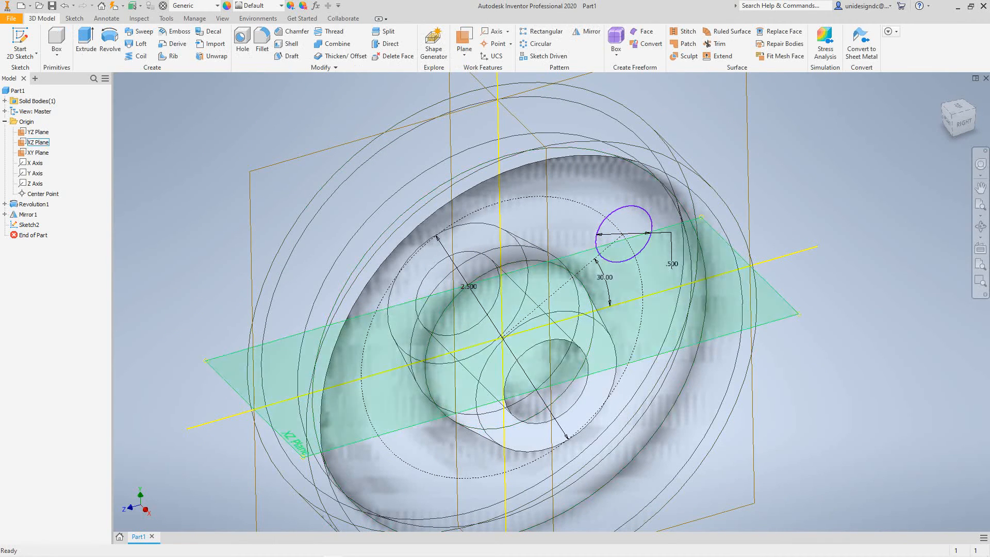
pyautogui.scroll(-3, 216, 125)
pyautogui.scroll(7, 216, 125)
pyautogui.moveTo(216, 125); pyautogui.dragTo(337, 178, button='middle')
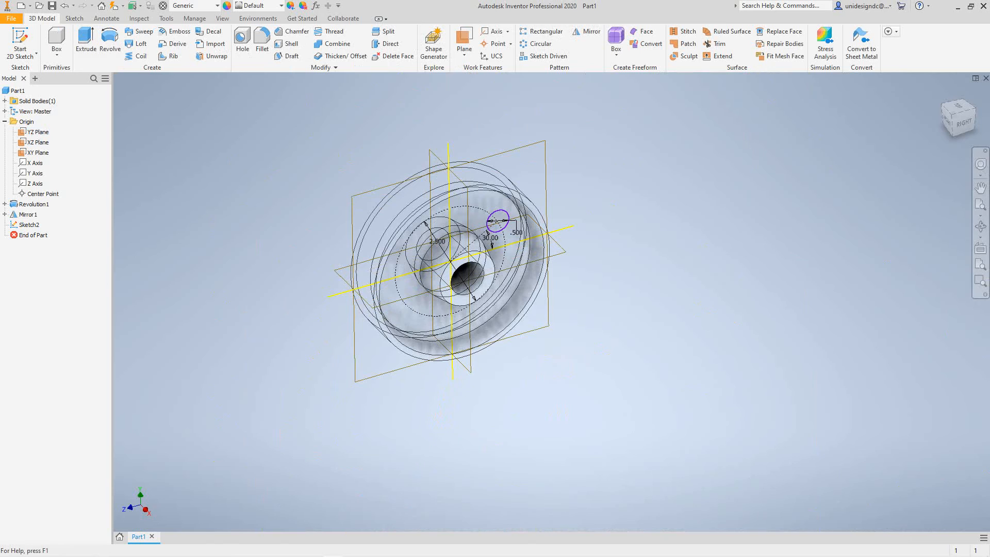
# Undo the sketch exit and the 0.5 in diameter change, restoring the diameter and finishing the sketch again.
pyautogui.click(64, 5)
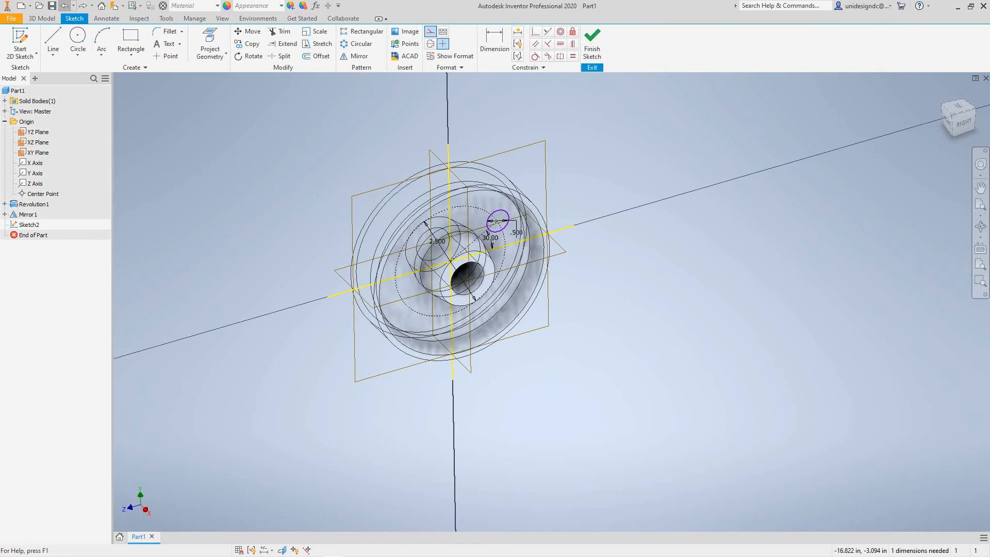
pyautogui.click(64, 5)
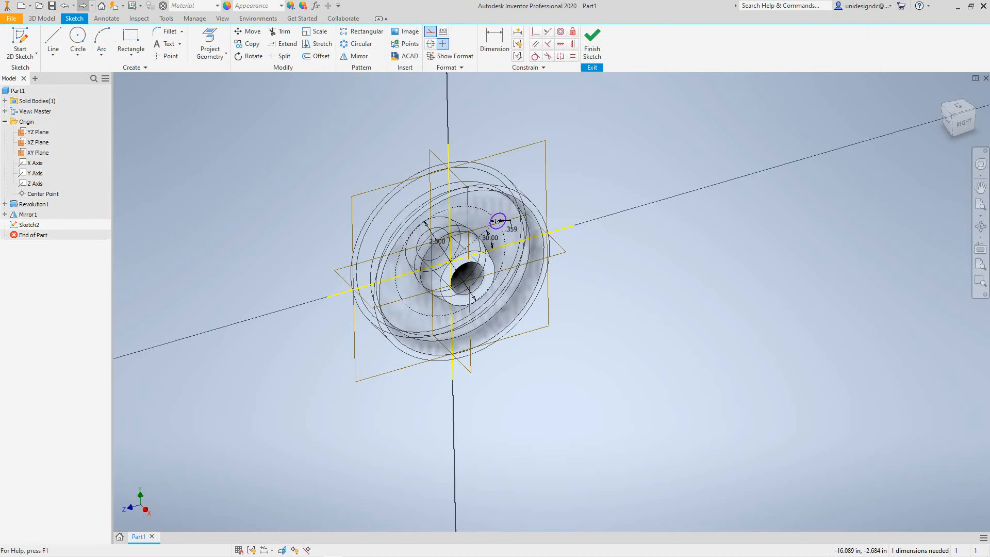
pyautogui.click(82, 5)
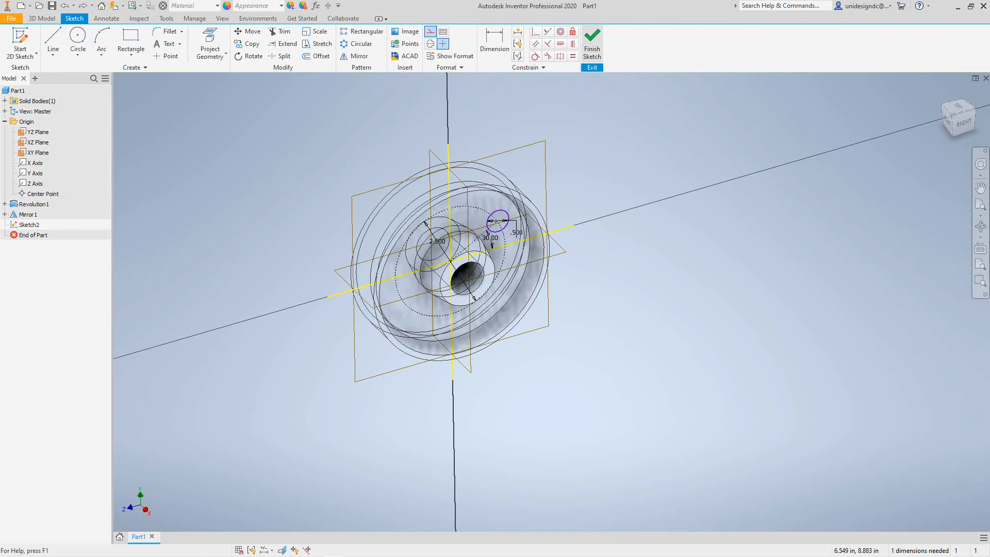
pyautogui.click(592, 44)
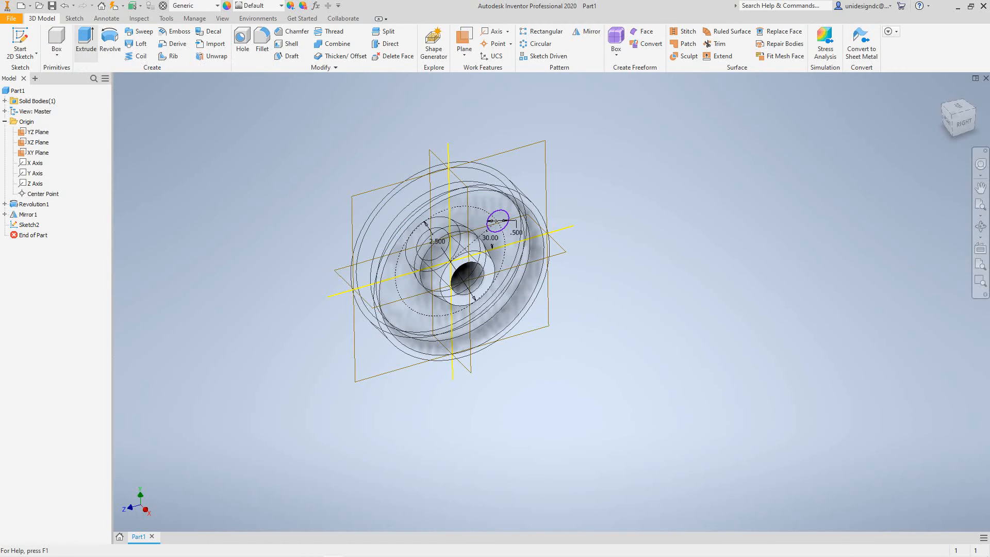
# Extrude the 0.5 in circle as a symmetric cut through all of the wheel's web.
pyautogui.click(86, 41)
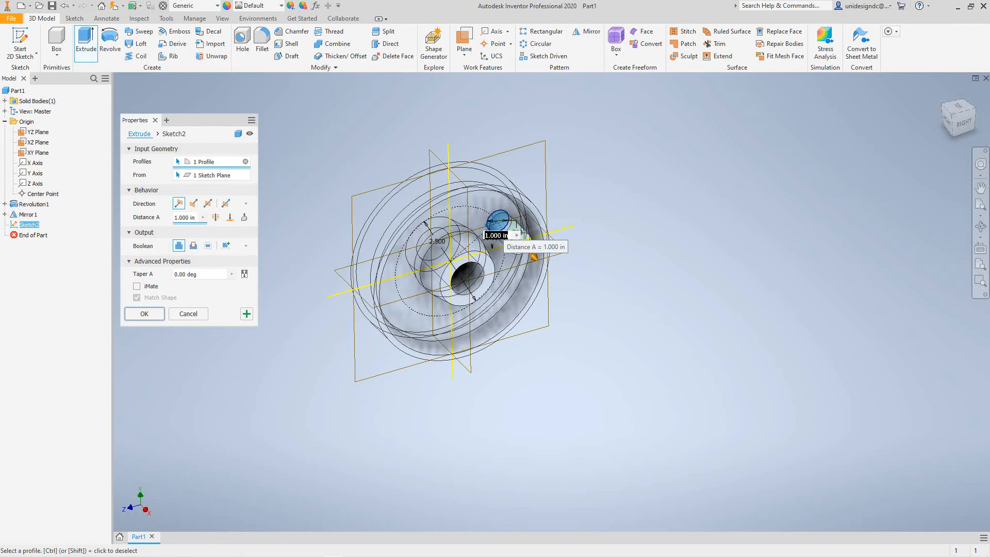
pyautogui.click(215, 218)
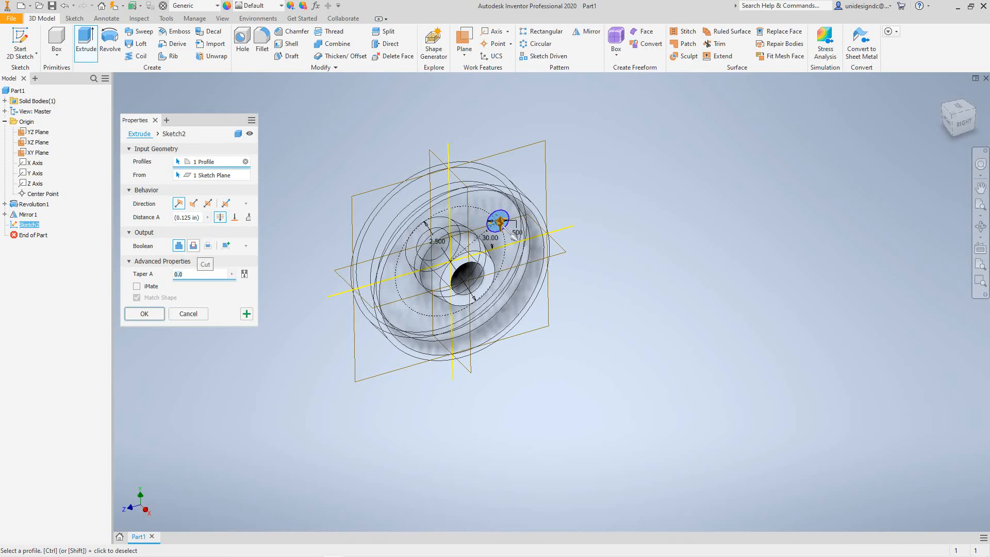
pyautogui.click(194, 245)
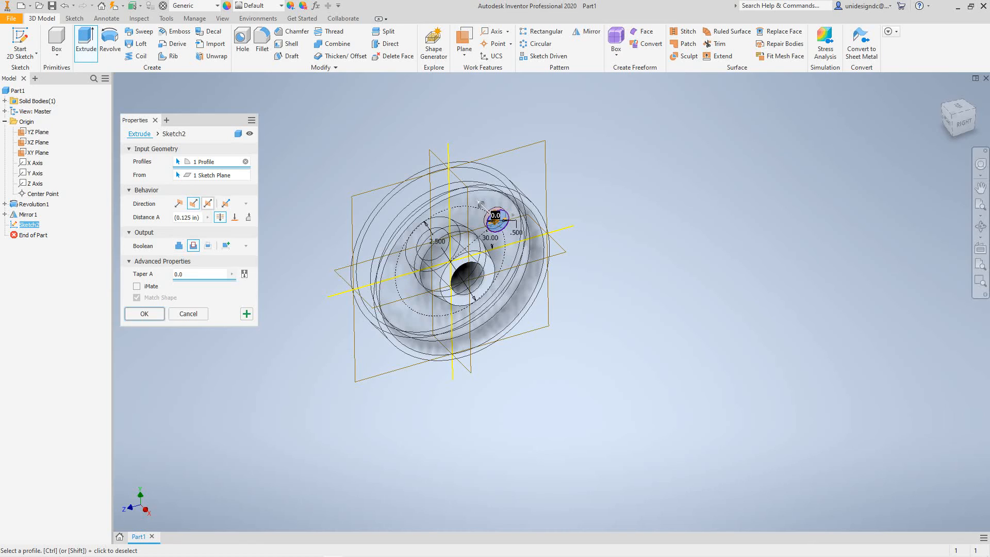
pyautogui.click(208, 203)
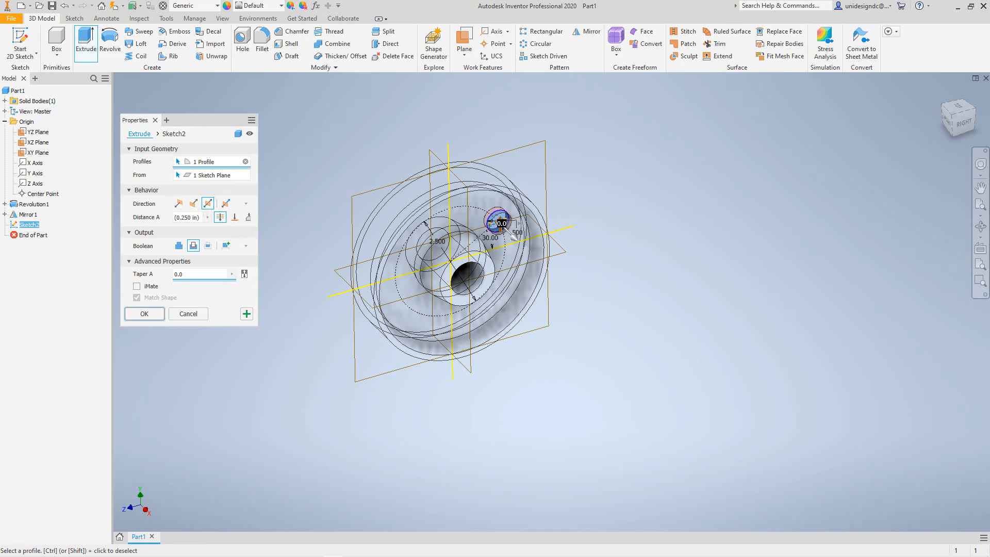
pyautogui.click(144, 313)
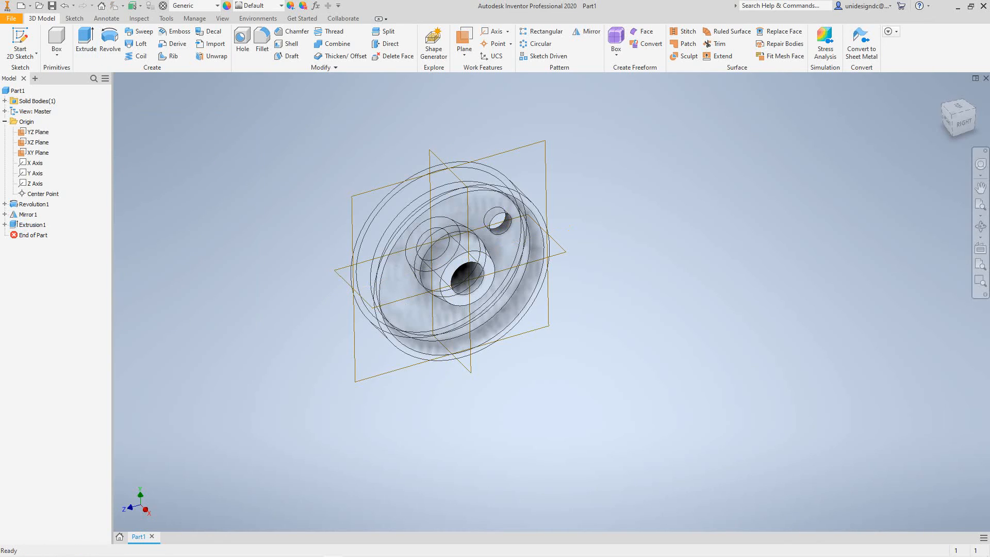
# Create a circular pattern of the web hole with 5 occurrences over 360 degrees around the X Axis.
pyautogui.keyDown('shift'); pyautogui.moveTo(506, 299); pyautogui.dragTo(450, 268, button='middle'); pyautogui.keyUp('shift')
pyautogui.moveTo(567, 230)
pyautogui.keyDown('shift'); pyautogui.mouseDown(button='middle')
pyautogui.moveTo(551, 354)
pyautogui.moveTo(571, 227)
pyautogui.mouseUp(button='middle'); pyautogui.keyUp('shift')
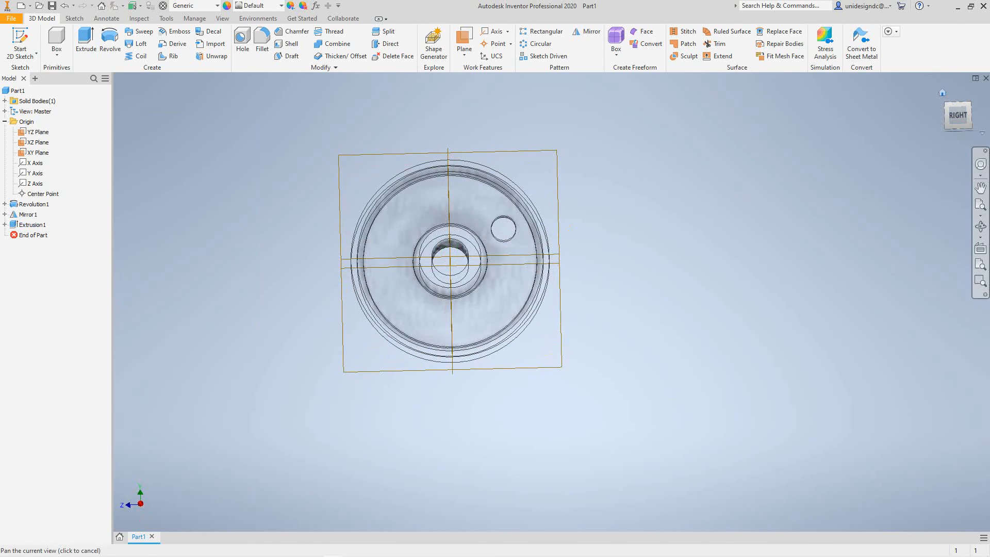
pyautogui.click(942, 93)
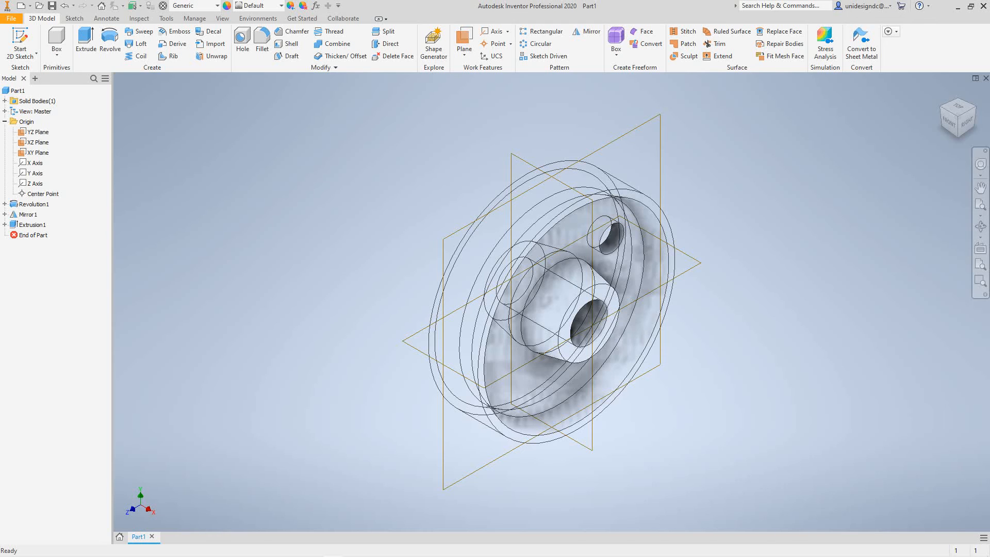
pyautogui.scroll(3, 733, 283)
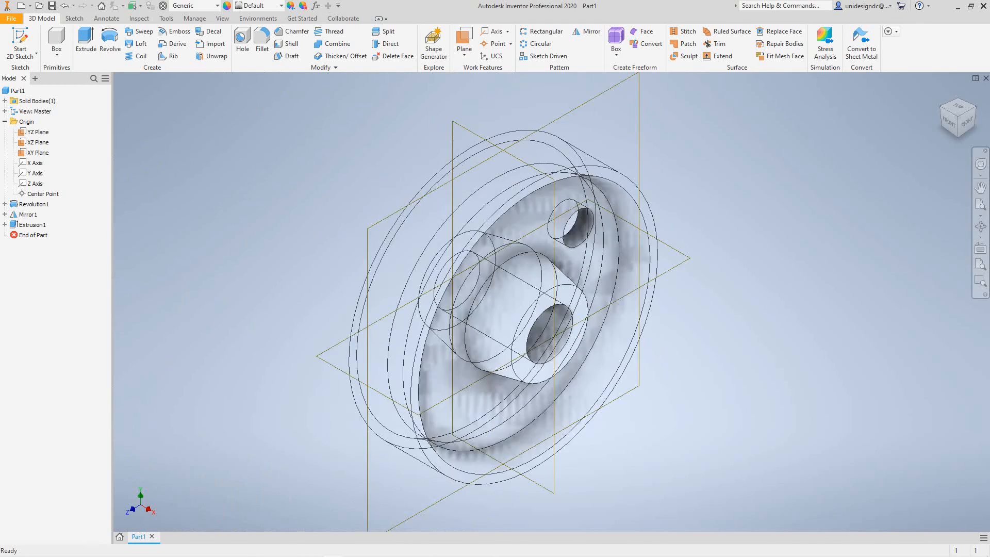
pyautogui.moveTo(732, 283); pyautogui.dragTo(738, 285, button='middle')
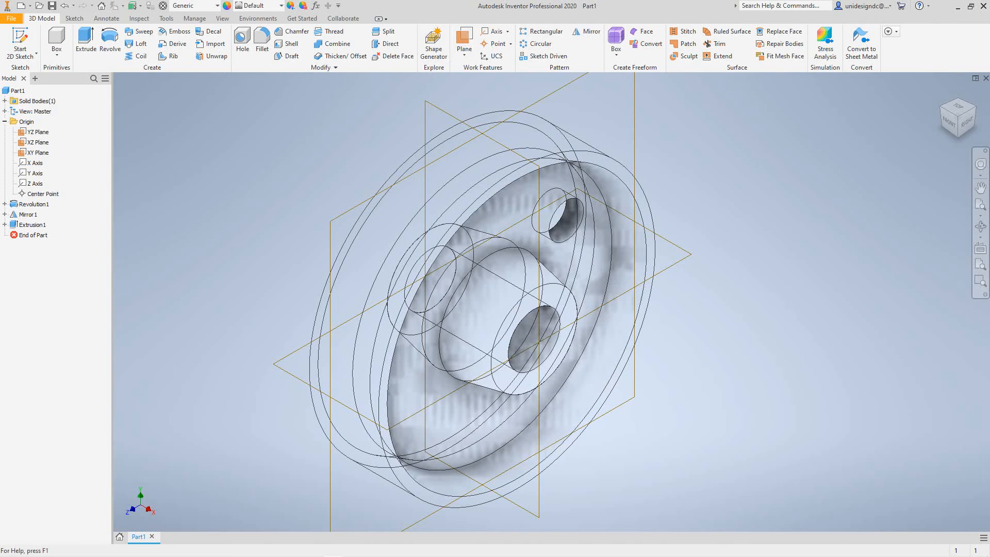
pyautogui.click(536, 43)
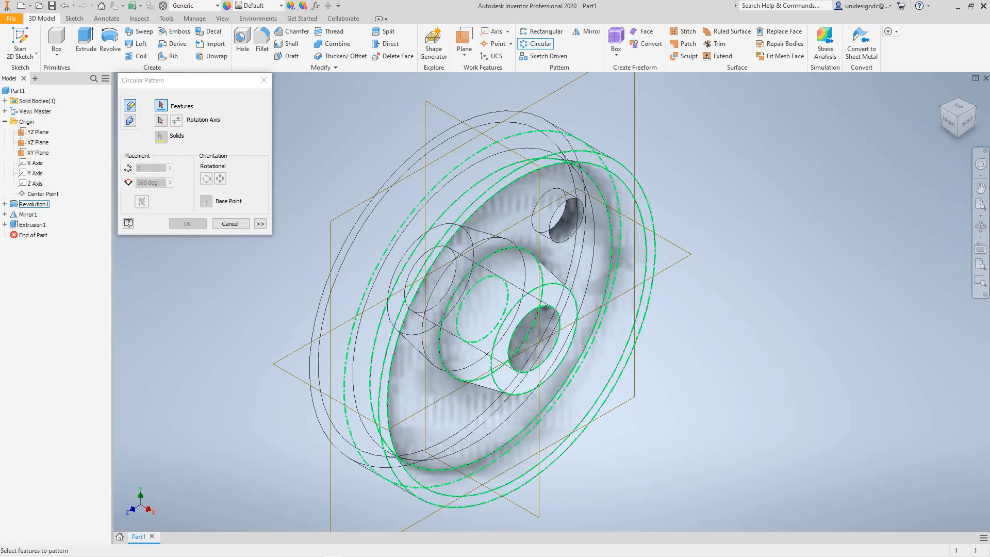
pyautogui.click(568, 223)
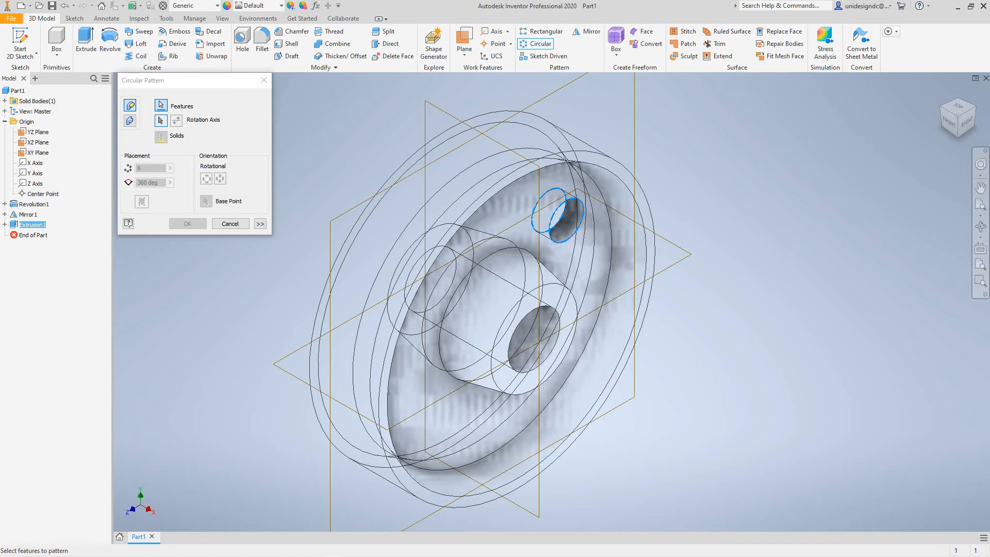
pyautogui.click(161, 120)
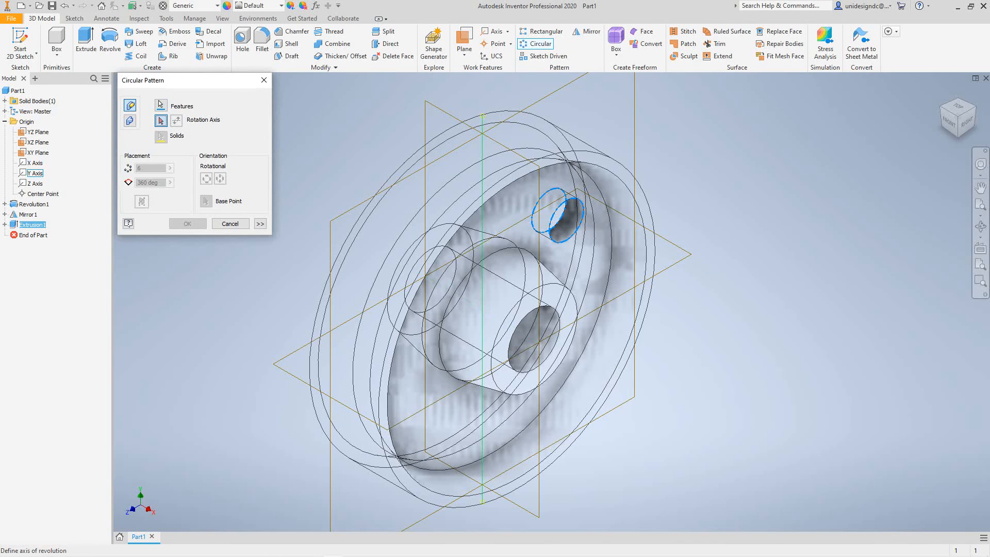
pyautogui.click(35, 163)
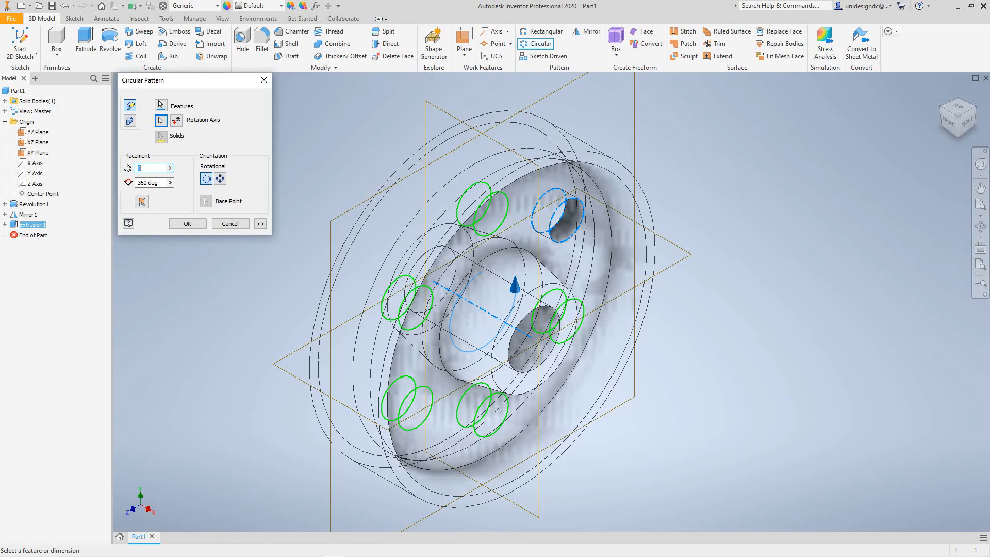
pyautogui.click(170, 168)
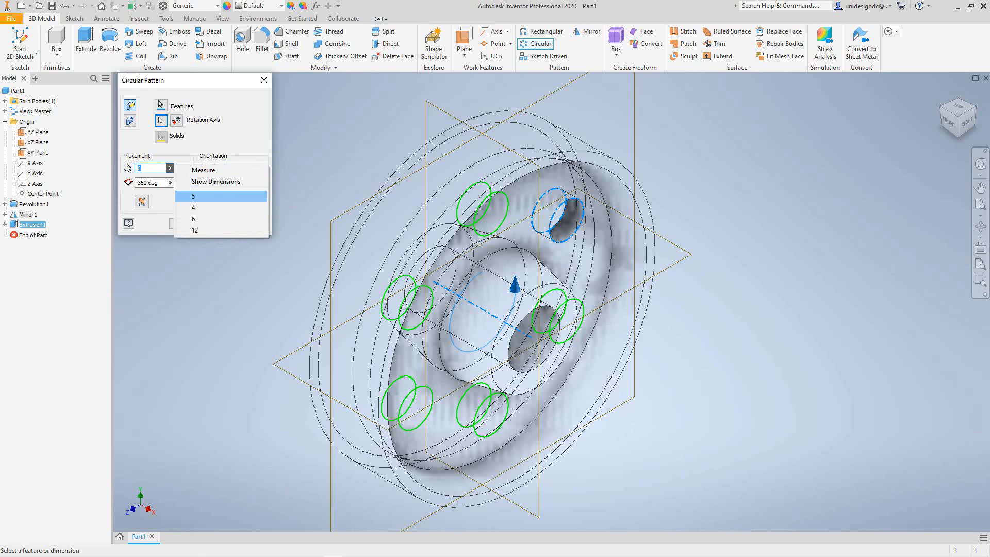
pyautogui.click(207, 196)
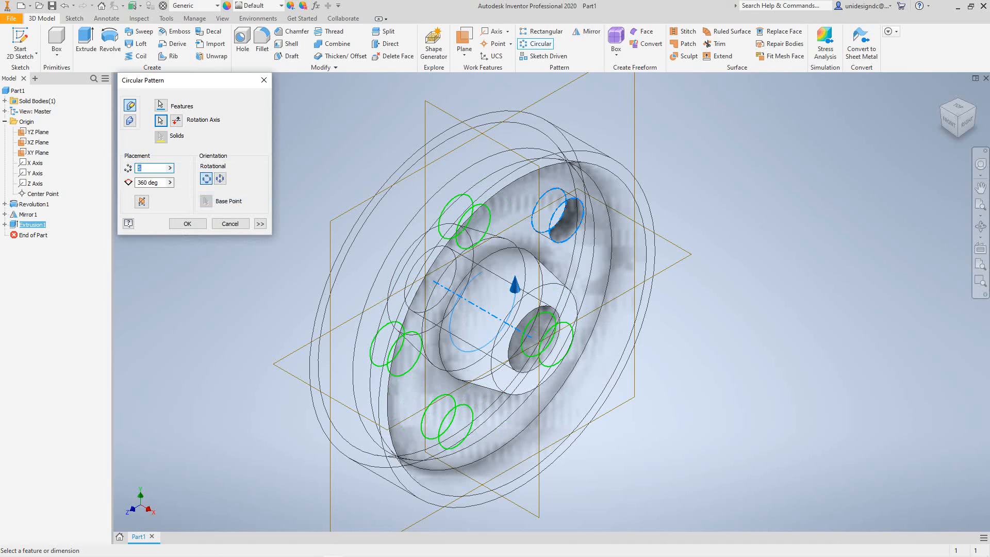
pyautogui.click(188, 224)
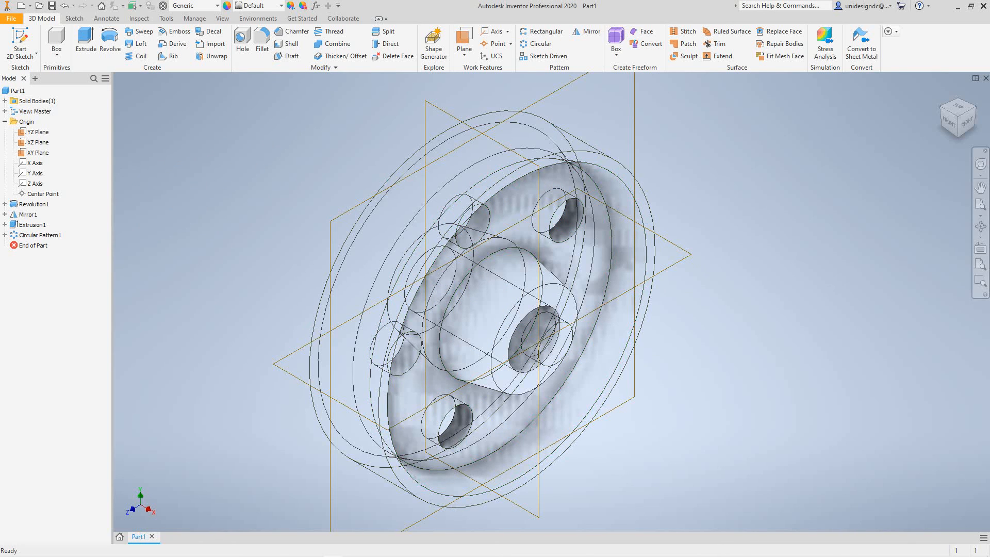
# Set the visual style of the wheel model to Shaded with Edges.
pyautogui.moveTo(968, 123)
pyautogui.mouseDown()
pyautogui.moveTo(928, 106)
pyautogui.moveTo(900, 75)
pyautogui.moveTo(969, 137)
pyautogui.moveTo(973, 157)
pyautogui.mouseUp()
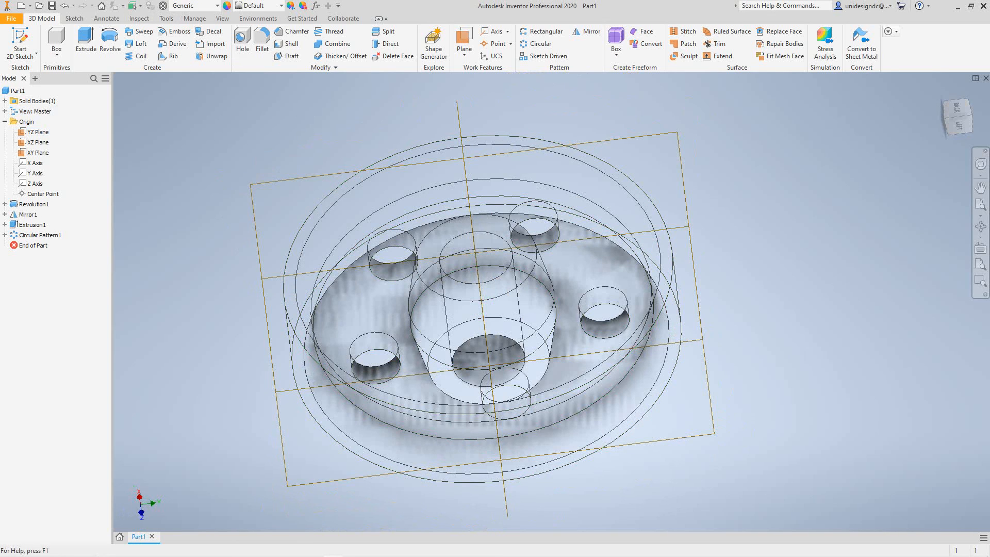
pyautogui.click(222, 18)
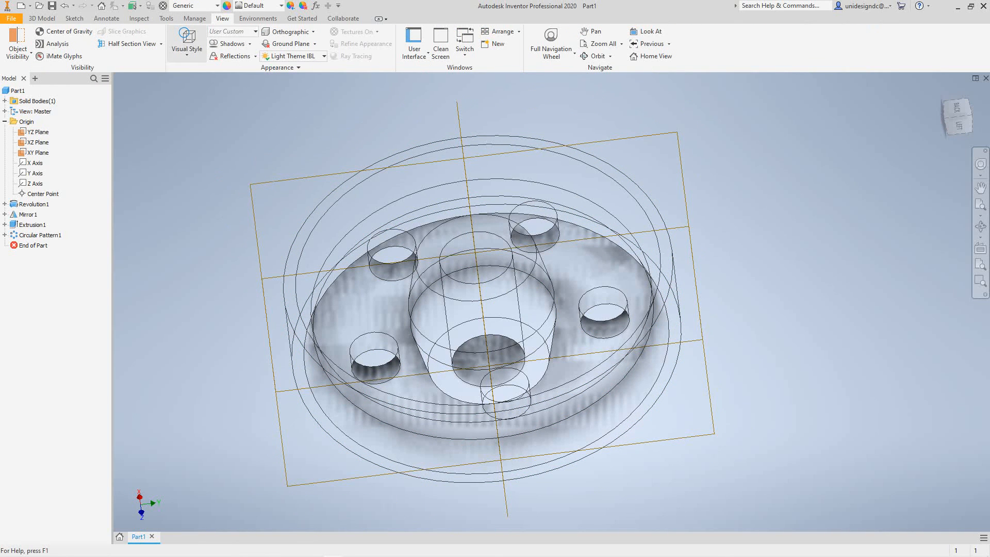
pyautogui.click(187, 41)
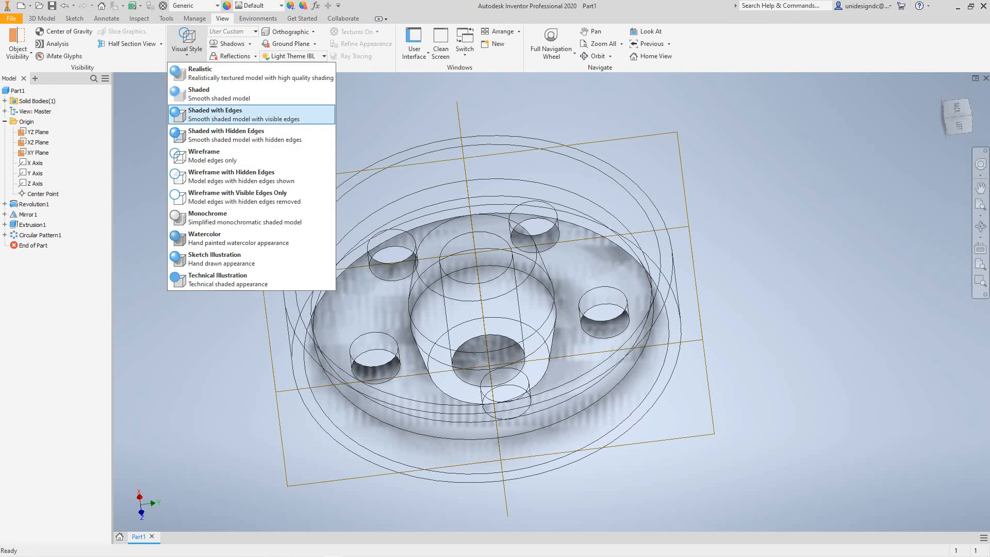
pyautogui.click(217, 115)
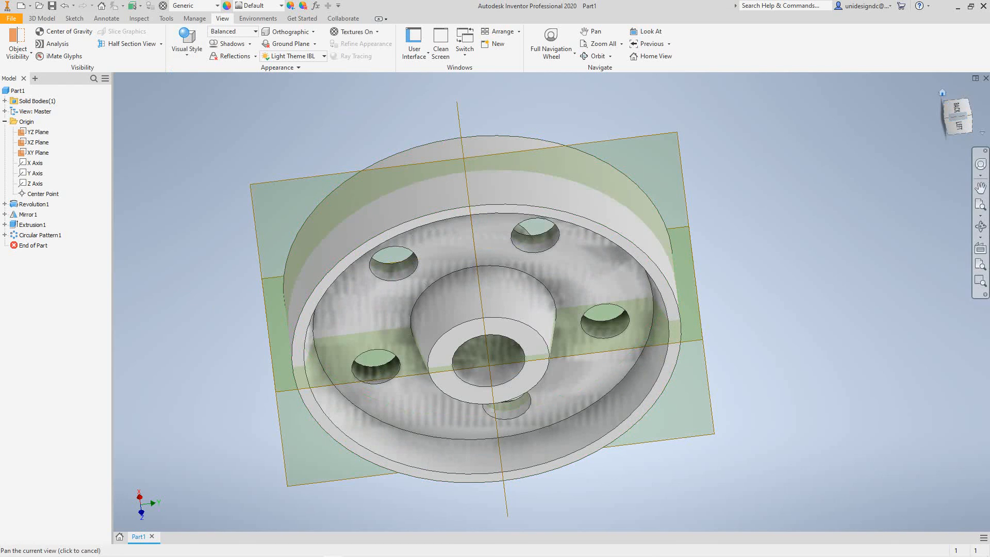
pyautogui.click(970, 124)
pyautogui.click(943, 93)
pyautogui.moveTo(770, 242); pyautogui.dragTo(781, 281, button='middle')
pyautogui.scroll(-5, 701, 254)
pyautogui.scroll(6, 705, 255)
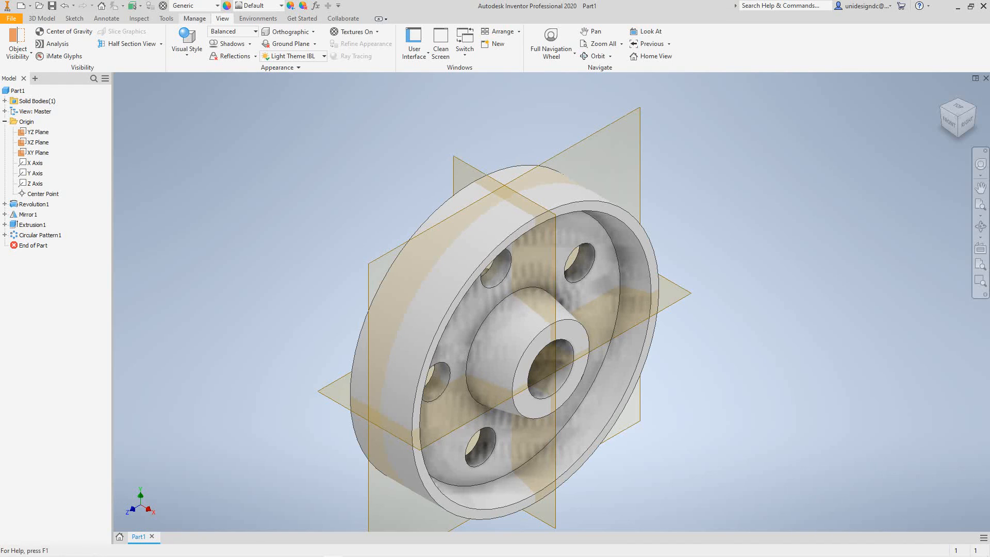
# Review the part's full list of model parameters and their equations, and close it without changes.
pyautogui.click(194, 18)
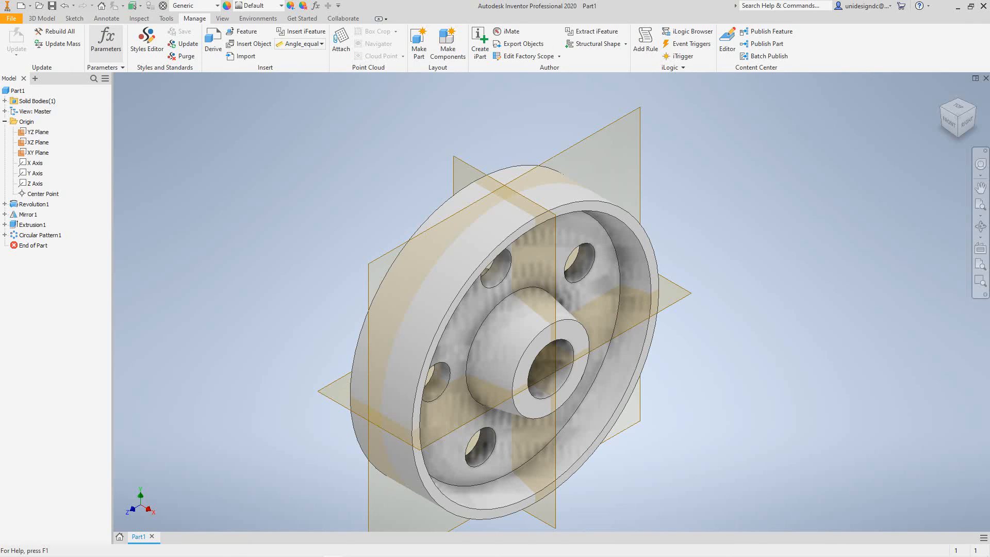
pyautogui.click(105, 39)
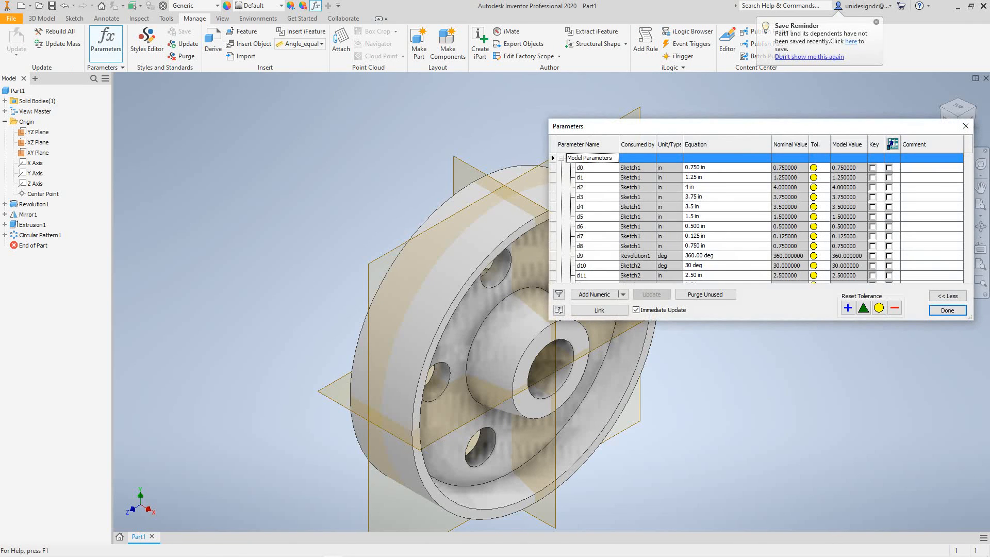
pyautogui.moveTo(825, 127); pyautogui.dragTo(819, 98)
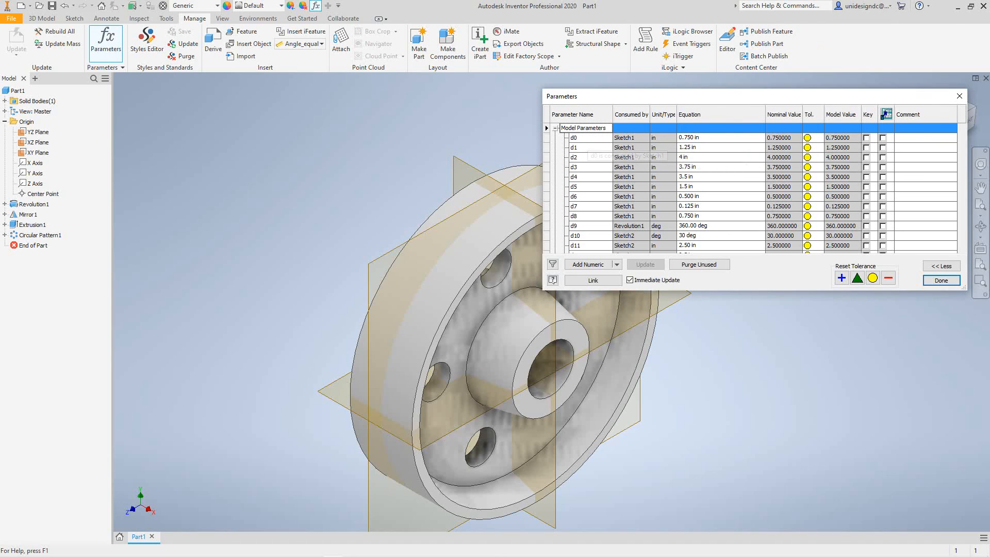
pyautogui.scroll(-2, 629, 196)
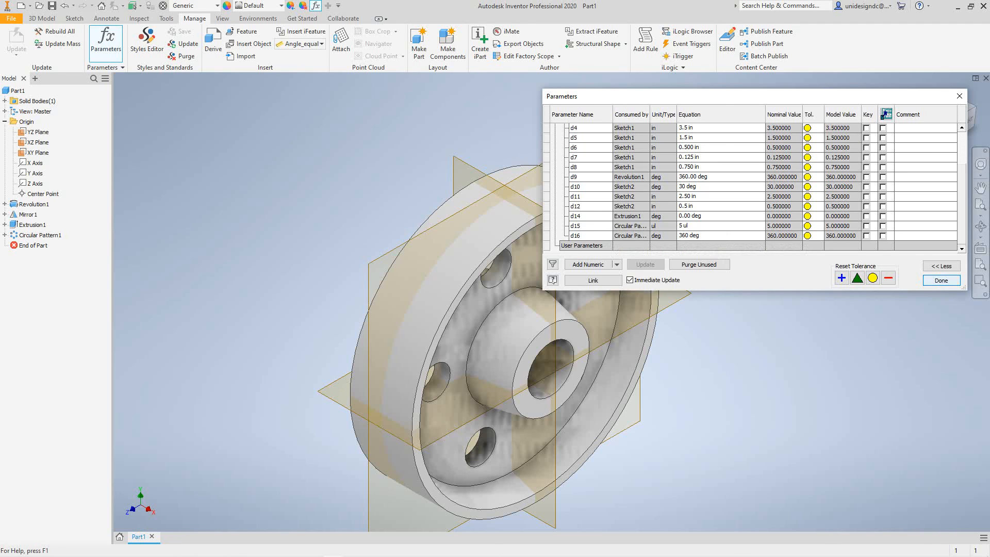
pyautogui.click(941, 280)
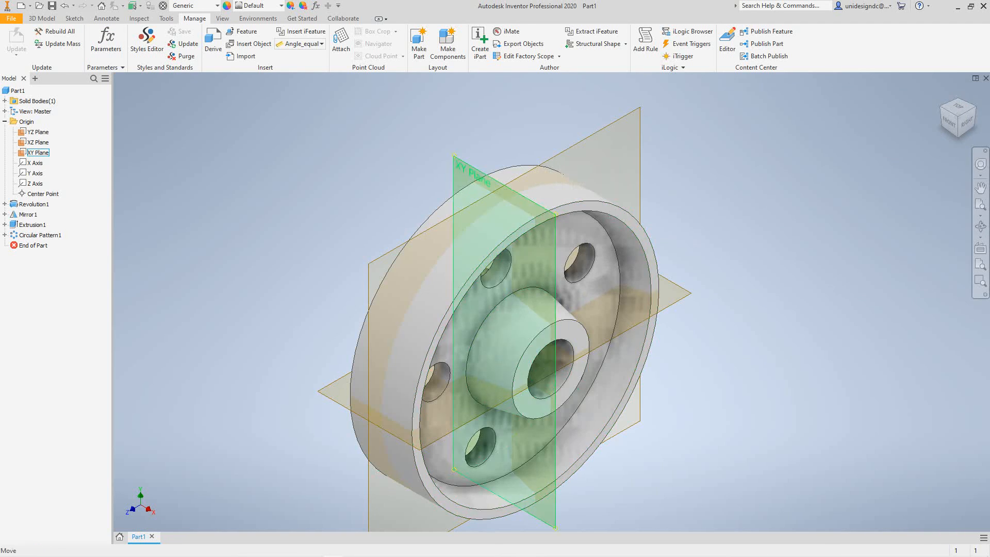
pyautogui.scroll(3, 252, 121)
pyautogui.scroll(3, 151, 141)
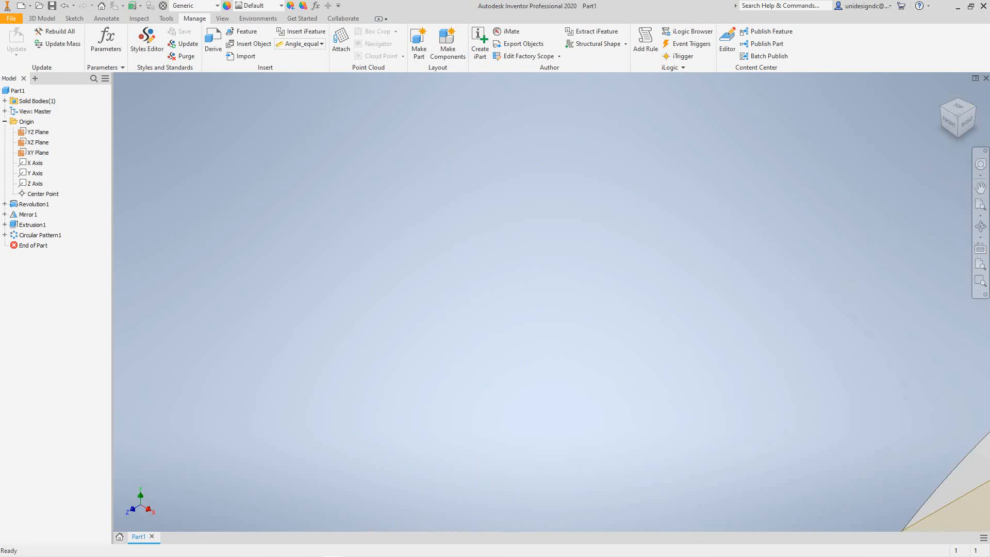
pyautogui.scroll(-5, 196, 173)
pyautogui.moveTo(196, 173); pyautogui.dragTo(282, 178, button='middle')
pyautogui.scroll(-2, 282, 178)
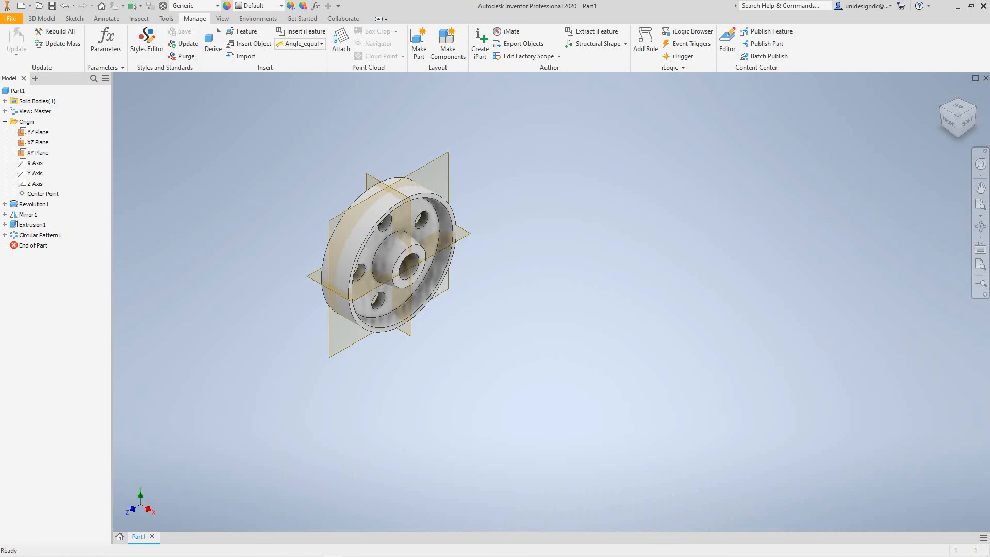
pyautogui.scroll(4, 346, 215)
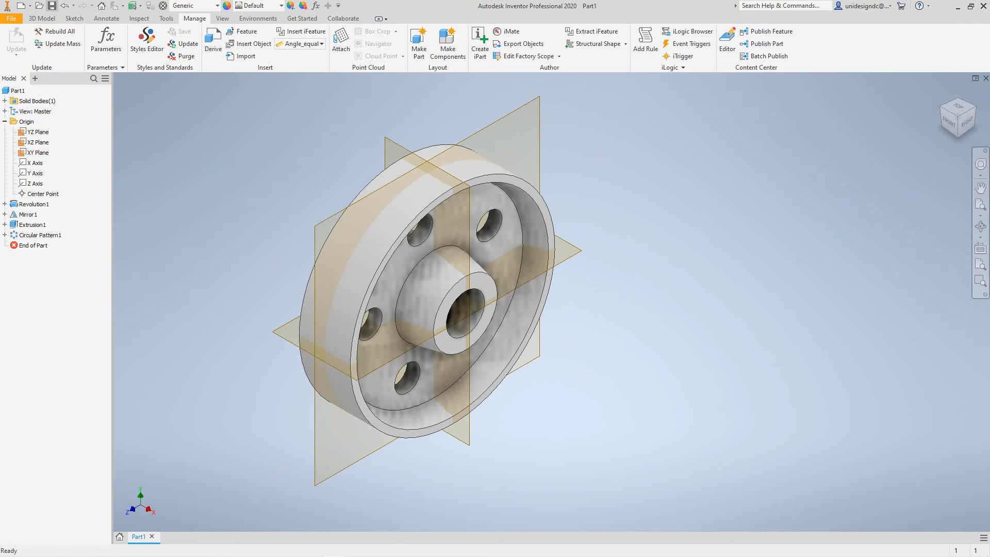
# Save the part in the ProjectTraining folder under the file name Pulley.
pyautogui.click(52, 6)
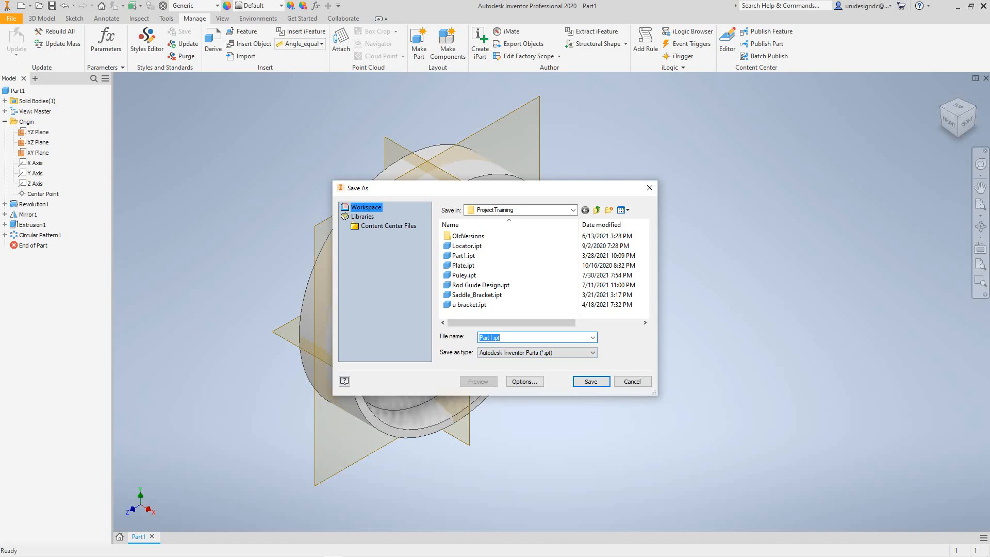
pyautogui.moveTo(483, 338); pyautogui.dragTo(494, 337)
pyautogui.write('ulley')
pyautogui.press('Return')
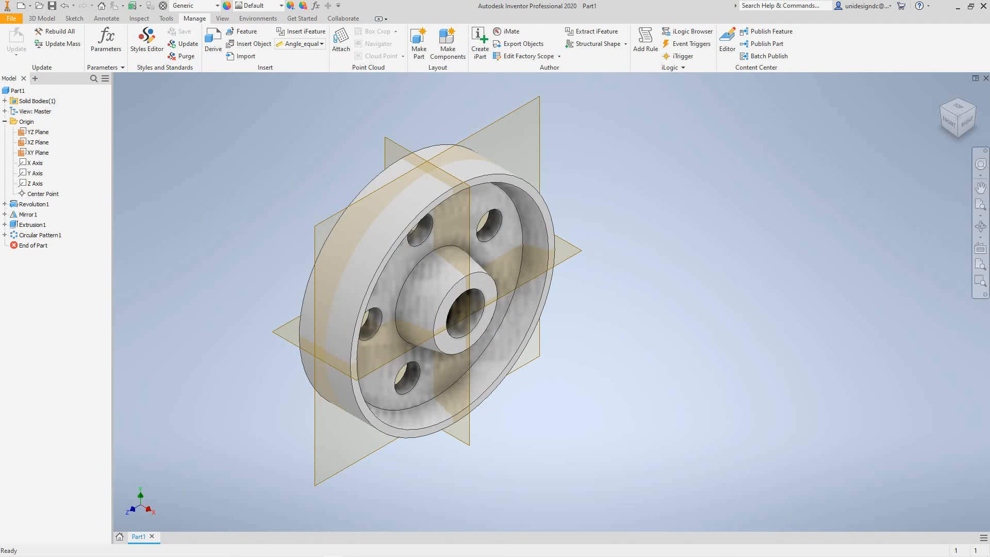